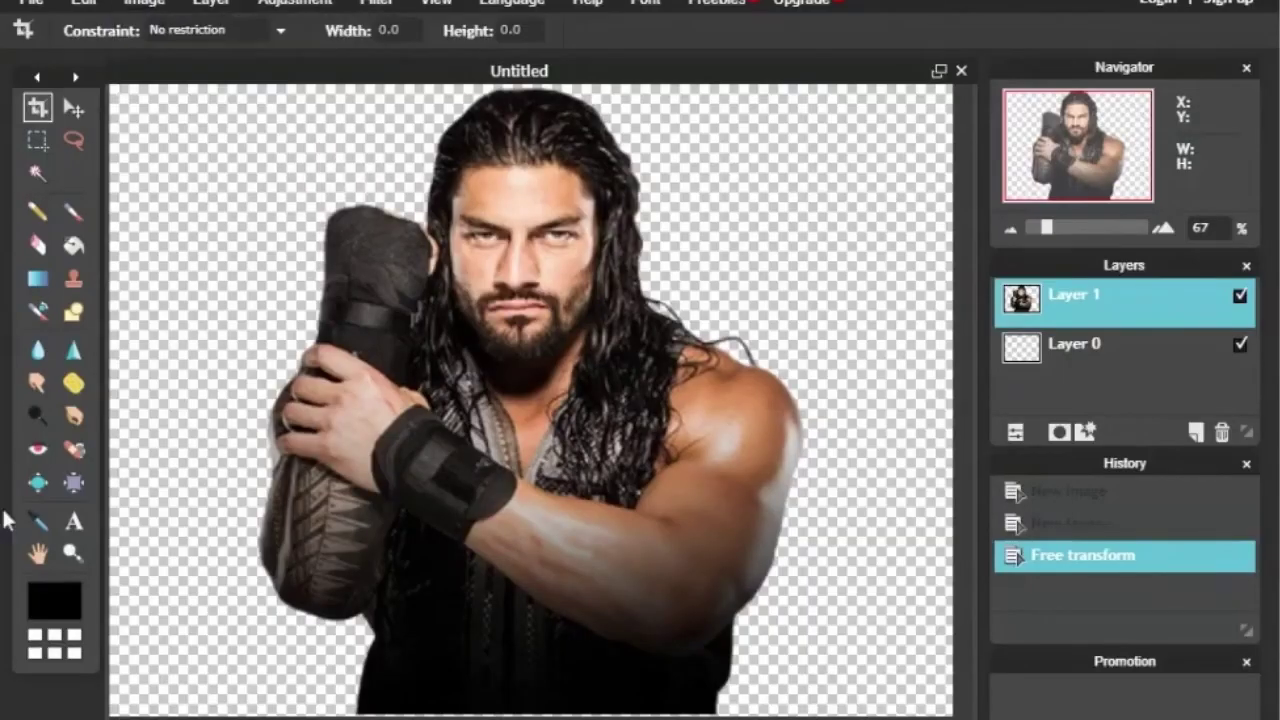
Step: Sample the skin tone from the bare shoulder and outline the face and neck with a polygonal lasso selection
{"action": "left_click", "coordinate": [37, 520]}
{"action": "left_click", "coordinate": [710, 394]}
{"action": "left_click", "coordinate": [74, 142]}
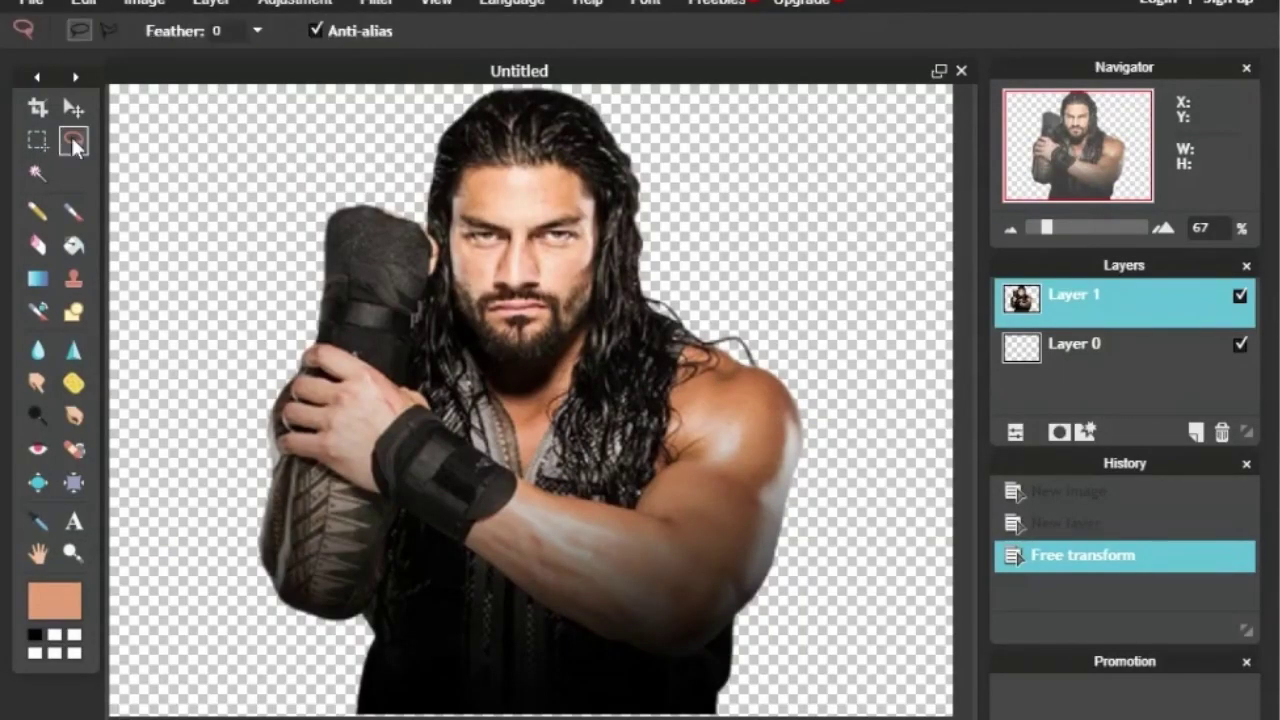
{"action": "left_click", "coordinate": [1163, 228]}
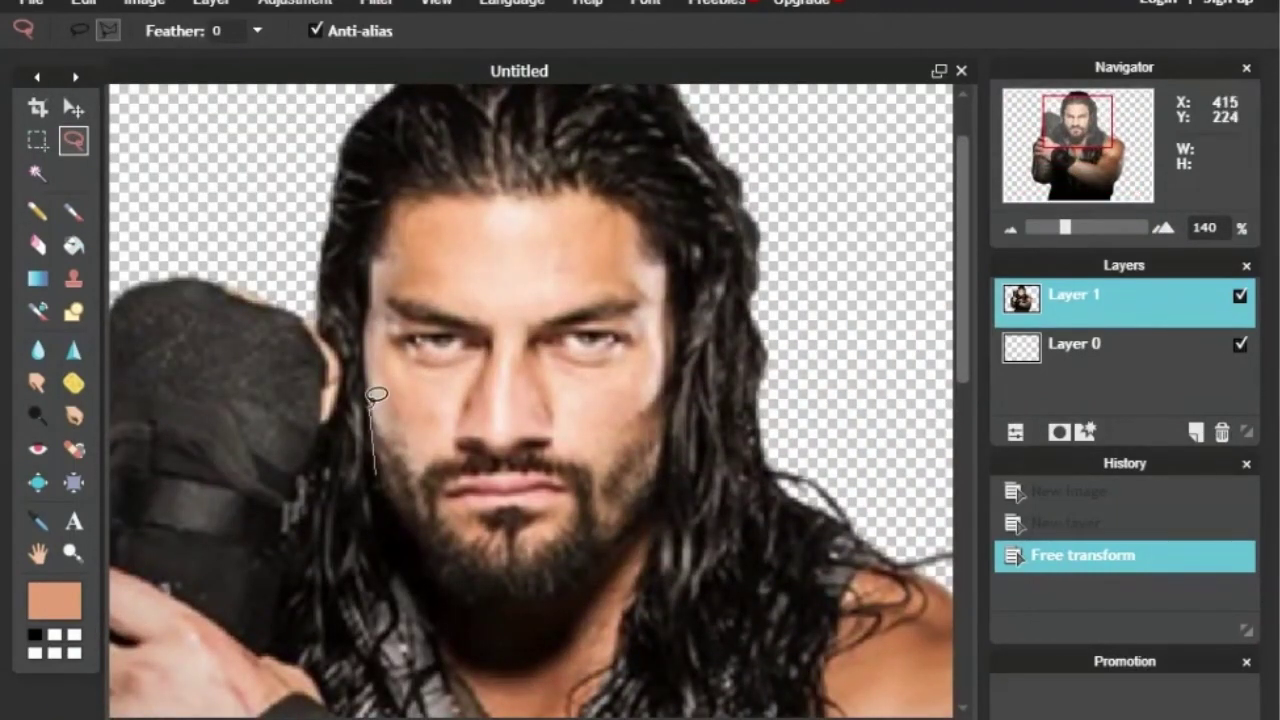
{"action": "mouse_move", "coordinate": [376, 395]}
{"action": "left_mouse_down"}
{"action": "mouse_move", "coordinate": [371, 252]}
{"action": "mouse_move", "coordinate": [391, 188]}
{"action": "mouse_move", "coordinate": [544, 189]}
{"action": "mouse_move", "coordinate": [589, 172]}
{"action": "mouse_move", "coordinate": [667, 226]}
{"action": "mouse_move", "coordinate": [686, 325]}
{"action": "left_mouse_up"}
{"action": "left_click_drag", "start_coordinate": [668, 424], "coordinate": [620, 656]}
{"action": "mouse_move", "coordinate": [585, 710]}
{"action": "left_mouse_down"}
{"action": "mouse_move", "coordinate": [518, 704]}
{"action": "mouse_move", "coordinate": [596, 712]}
{"action": "mouse_move", "coordinate": [464, 710]}
{"action": "mouse_move", "coordinate": [386, 544]}
{"action": "mouse_move", "coordinate": [378, 472]}
{"action": "left_mouse_up"}
Step: Paint the face selection with the sampled skin tone on Layer 0, using a size 200 brush
{"action": "left_click", "coordinate": [73, 211]}
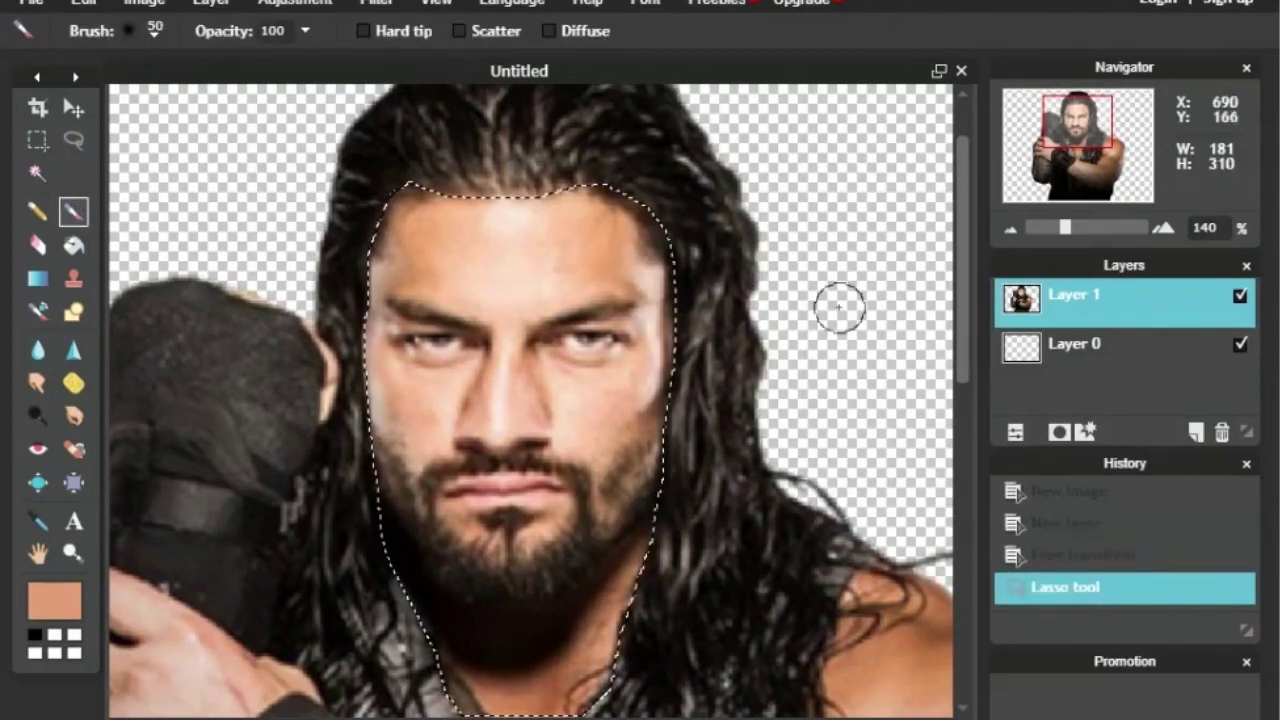
{"action": "left_click", "coordinate": [1074, 343]}
{"action": "left_click", "coordinate": [130, 30]}
{"action": "mouse_move", "coordinate": [557, 254]}
{"action": "left_mouse_down"}
{"action": "mouse_move", "coordinate": [489, 521]}
{"action": "mouse_move", "coordinate": [558, 296]}
{"action": "left_mouse_up"}
{"action": "left_click", "coordinate": [1240, 297]}
{"action": "left_click", "coordinate": [1240, 299]}
Step: Outline the bare arm from the shoulder to the wristband with a polygonal lasso selection
{"action": "left_click_drag", "start_coordinate": [1077, 124], "coordinate": [1101, 163]}
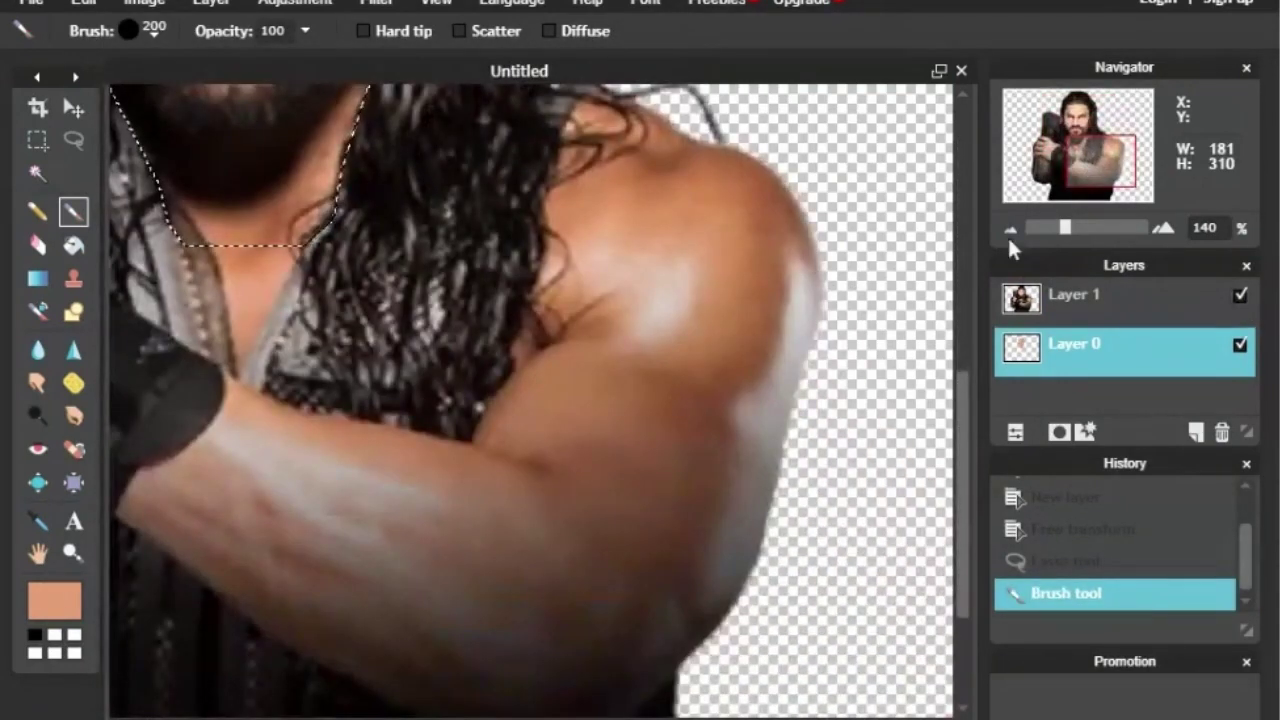
{"action": "left_click", "coordinate": [1010, 231]}
{"action": "left_click", "coordinate": [76, 140]}
{"action": "left_click", "coordinate": [588, 172]}
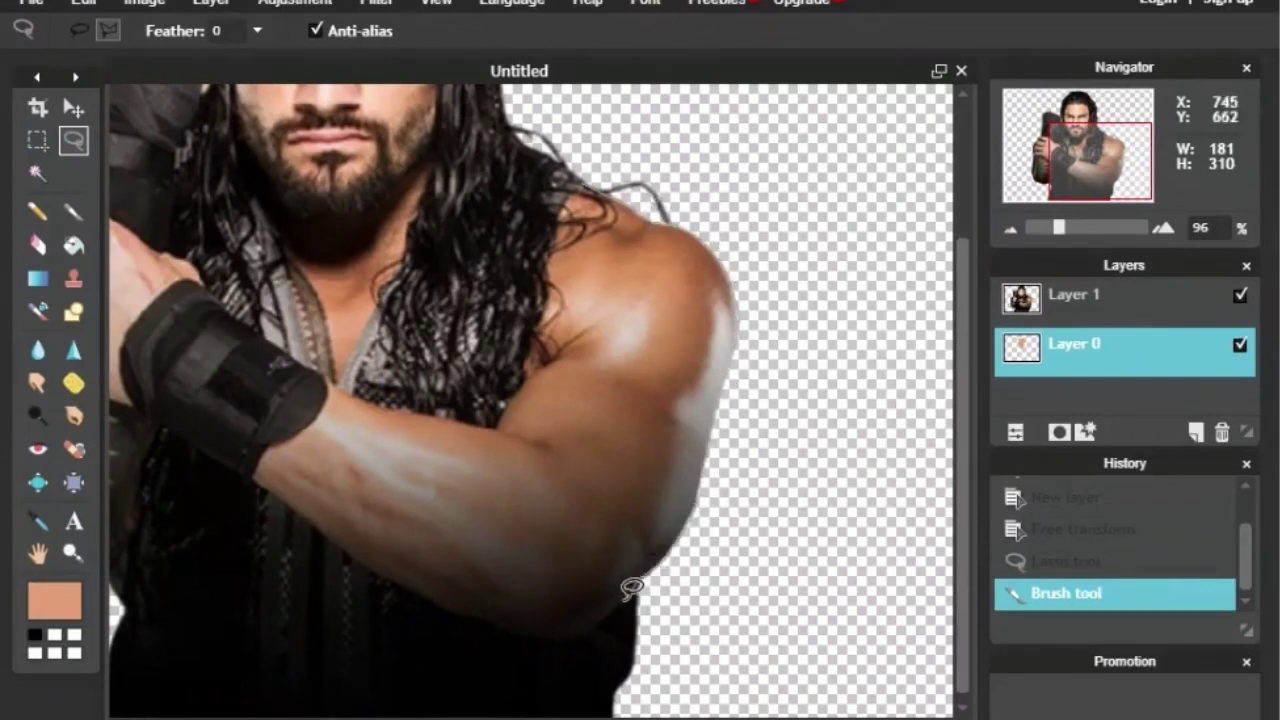
{"action": "mouse_move", "coordinate": [558, 640]}
{"action": "left_mouse_down"}
{"action": "mouse_move", "coordinate": [379, 575]}
{"action": "mouse_move", "coordinate": [292, 500]}
{"action": "left_mouse_up"}
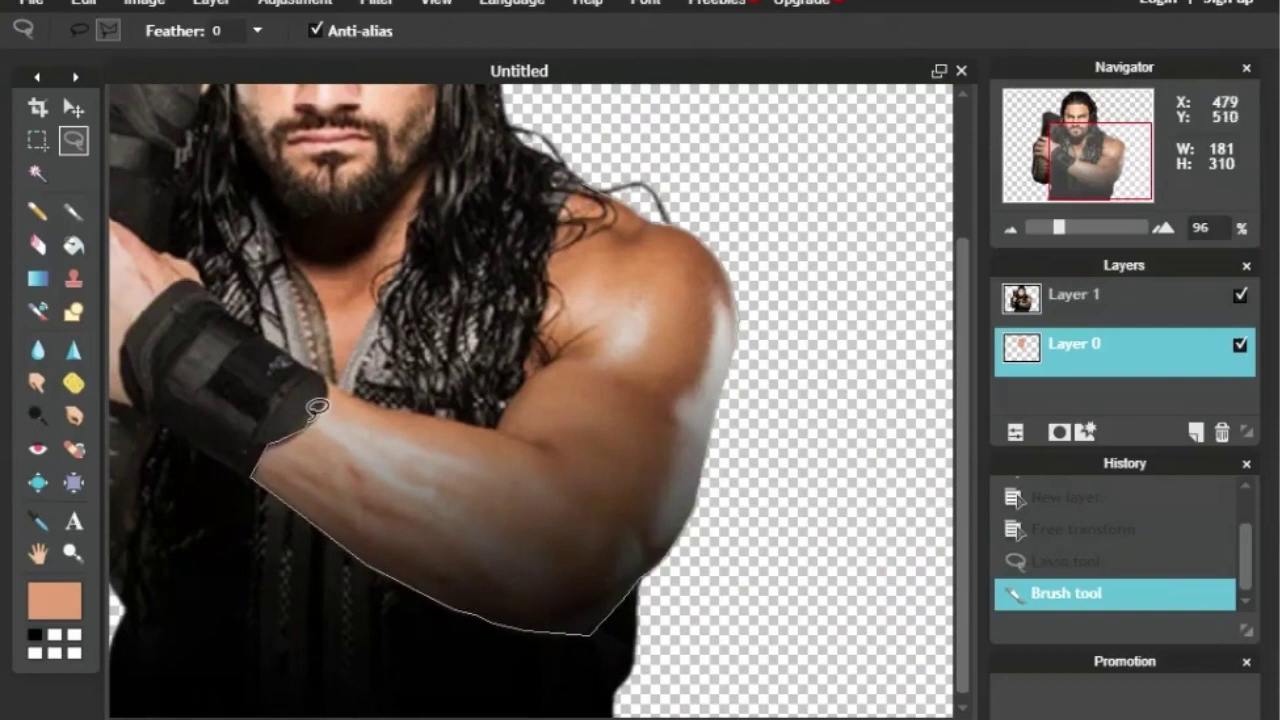
{"action": "left_click_drag", "start_coordinate": [390, 402], "coordinate": [482, 420]}
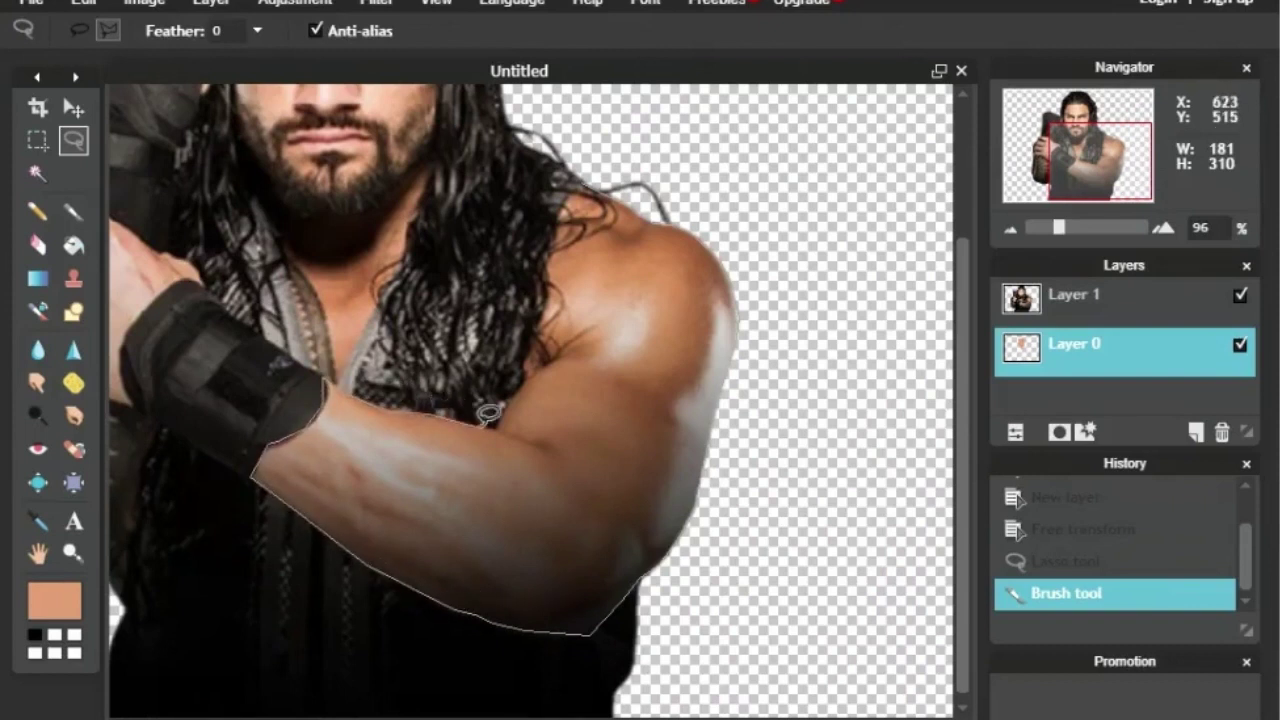
{"action": "left_click", "coordinate": [535, 297]}
{"action": "left_click", "coordinate": [568, 197]}
{"action": "left_click", "coordinate": [577, 186]}
Step: Brush the face's skin tone into the arm selection on Layer 0 with the photo layer hidden
{"action": "key", "text": "b"}
{"action": "left_click", "coordinate": [1240, 296]}
{"action": "mouse_move", "coordinate": [525, 328]}
{"action": "left_mouse_down"}
{"action": "mouse_move", "coordinate": [578, 253]}
{"action": "mouse_move", "coordinate": [563, 535]}
{"action": "mouse_move", "coordinate": [309, 444]}
{"action": "mouse_move", "coordinate": [408, 516]}
{"action": "left_mouse_up"}
Step: Sample a brown tone from the upper arm in the photo and fill the arm selection with it on Layer 0
{"action": "left_click", "coordinate": [38, 521]}
{"action": "left_click", "coordinate": [1240, 296]}
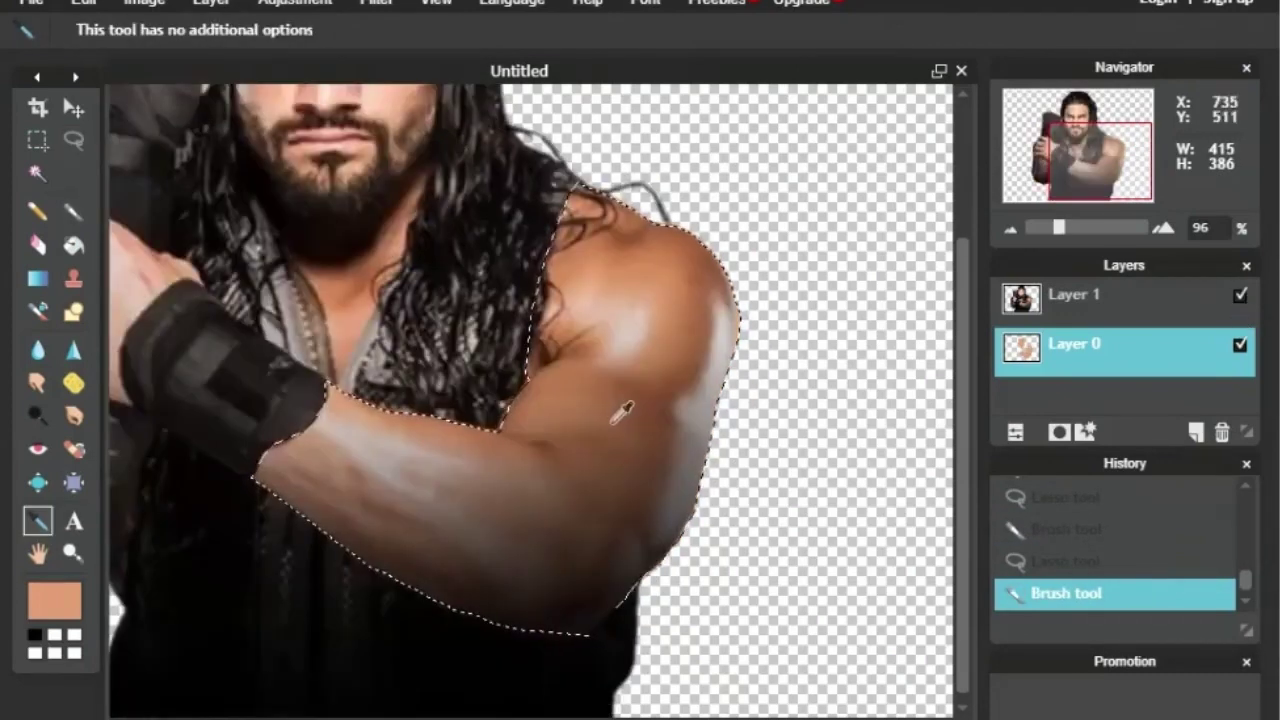
{"action": "left_click", "coordinate": [614, 421]}
{"action": "left_click", "coordinate": [74, 245]}
{"action": "left_click", "coordinate": [420, 424]}
{"action": "left_click", "coordinate": [1240, 296]}
Step: Choose a lighter, warmer brown in the colour selector, refill the arm shape with it and deselect
{"action": "left_click", "coordinate": [54, 600]}
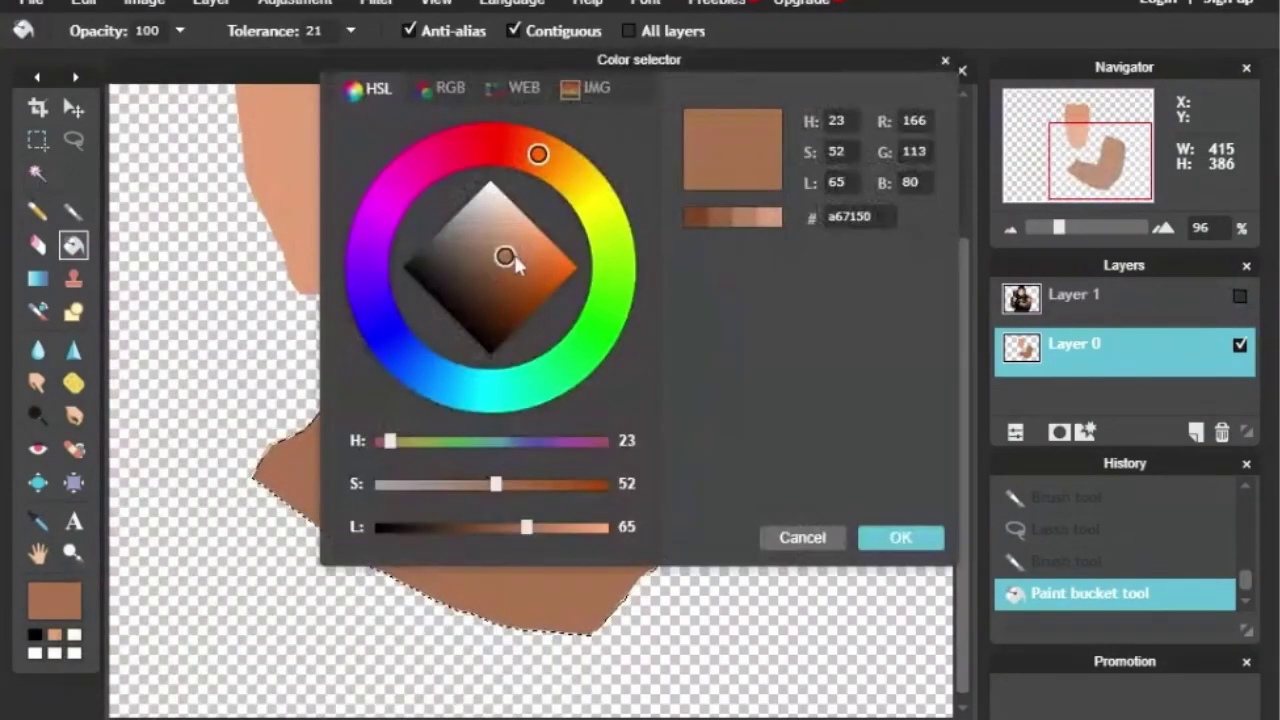
{"action": "left_click", "coordinate": [521, 247]}
{"action": "left_click", "coordinate": [900, 538]}
{"action": "left_click", "coordinate": [531, 457]}
{"action": "left_click", "coordinate": [38, 108]}
{"action": "key", "text": "ctrl+d"}
Step: Recolour the face shape on Layer 0 with the arm's brown tone using the Paint bucket
{"action": "left_click", "coordinate": [74, 245]}
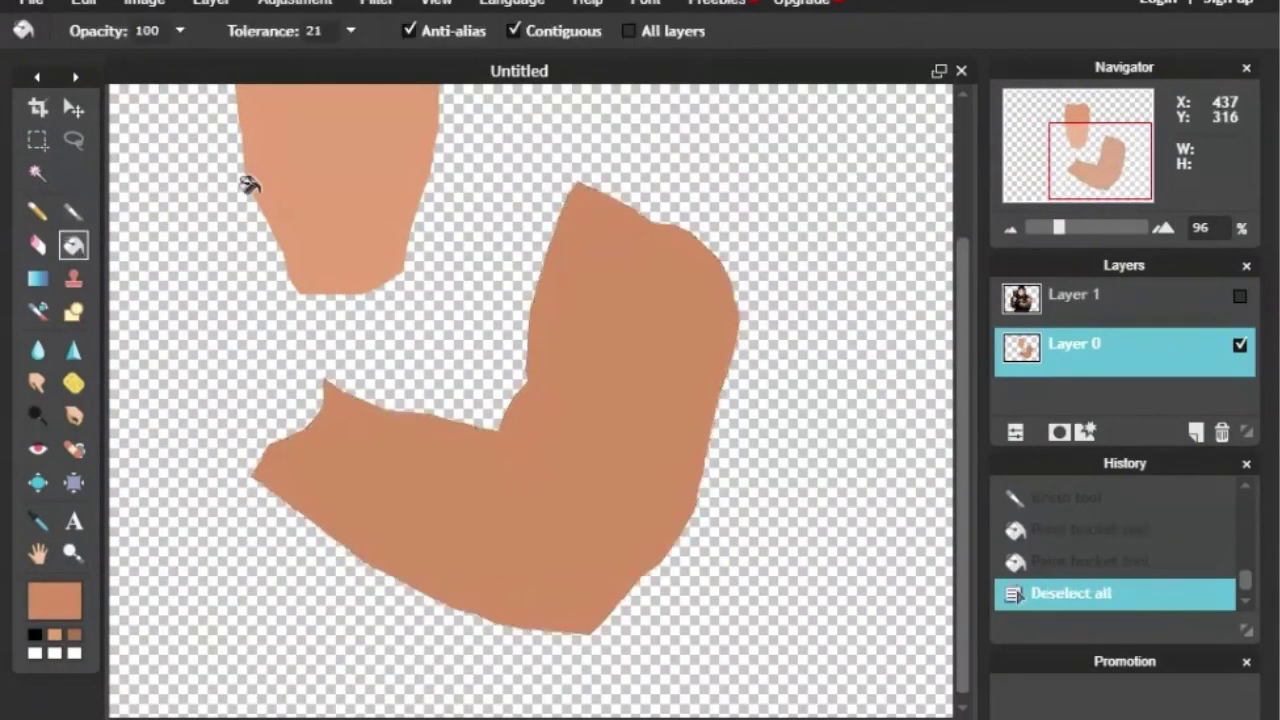
{"action": "left_click", "coordinate": [250, 185]}
{"action": "left_click_drag", "start_coordinate": [1119, 160], "coordinate": [1044, 146]}
{"action": "left_click", "coordinate": [497, 284]}
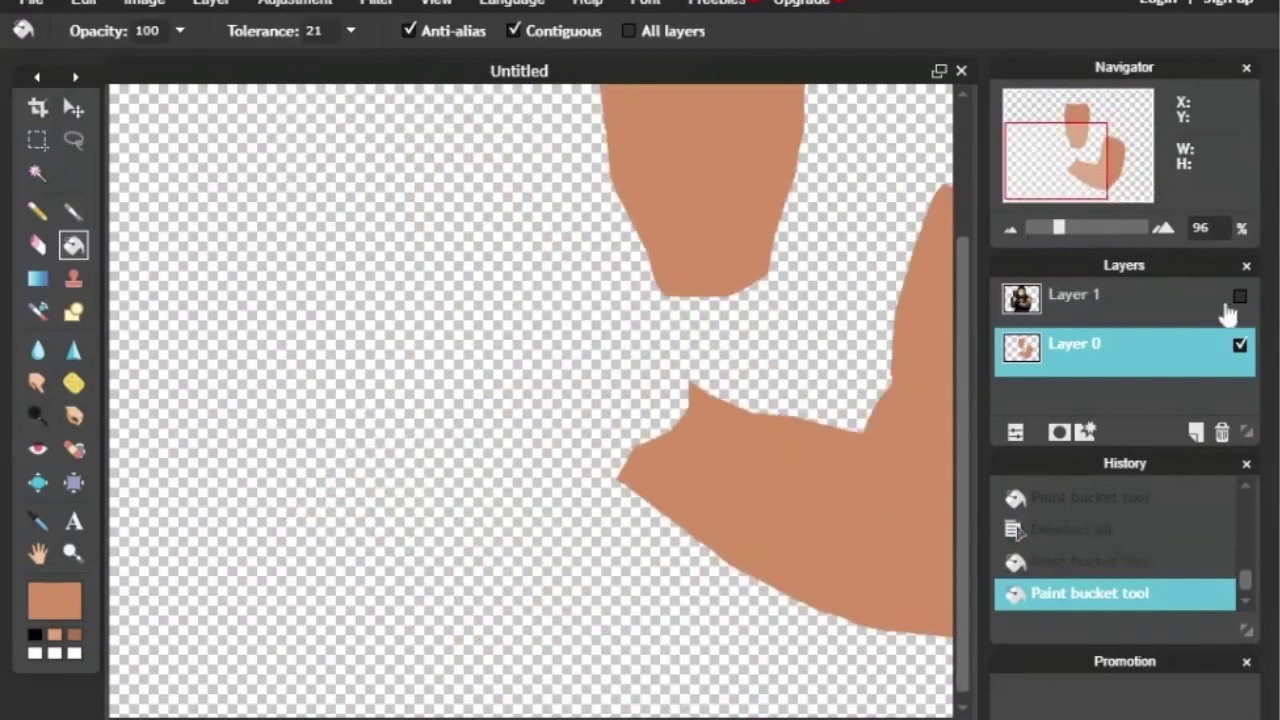
Step: Show Layer 1 and outline the tattooed arm behind the hand with a polygonal lasso selection
{"action": "left_click", "coordinate": [1240, 296]}
{"action": "left_click", "coordinate": [73, 140]}
{"action": "scroll", "coordinate": [518, 432], "scroll_direction": "up", "scroll_amount": 2}
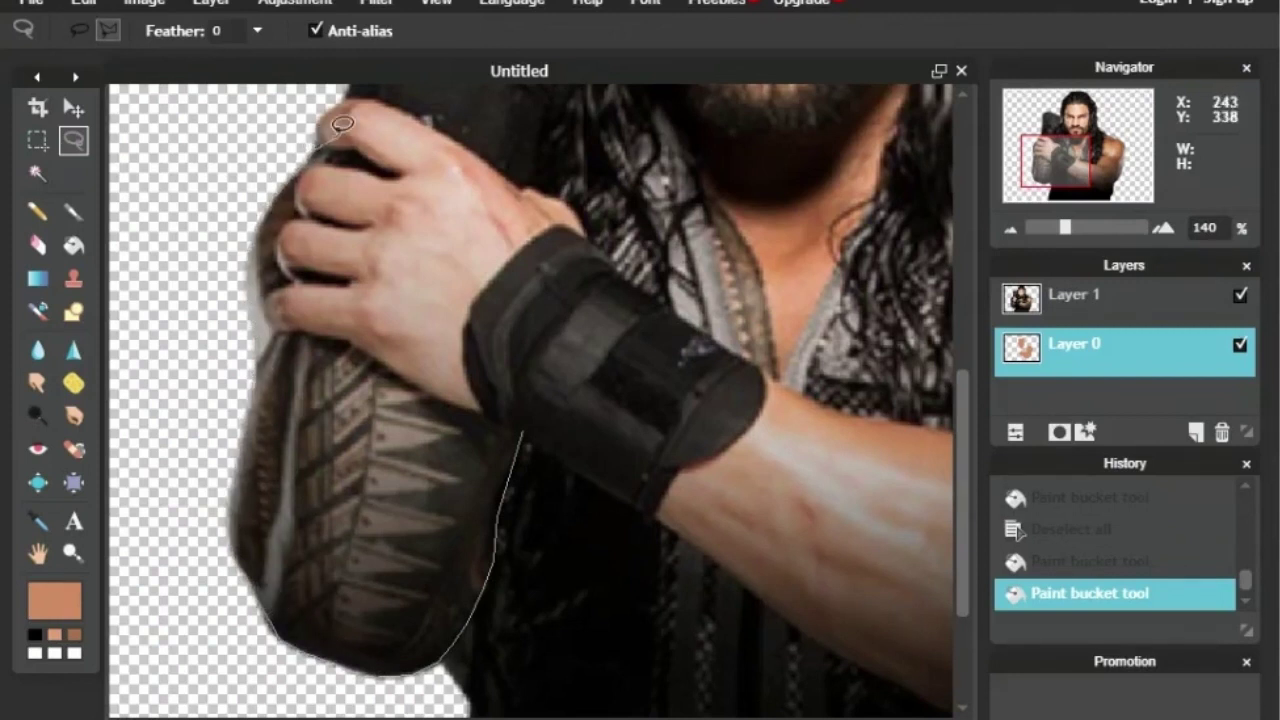
{"action": "mouse_move", "coordinate": [430, 155]}
{"action": "left_mouse_down"}
{"action": "mouse_move", "coordinate": [503, 310]}
{"action": "mouse_move", "coordinate": [520, 432]}
{"action": "left_mouse_up"}
Step: Brush the brown skin tone into the tattooed arm selection on Layer 0 with the photo layer hidden
{"action": "left_click", "coordinate": [74, 213]}
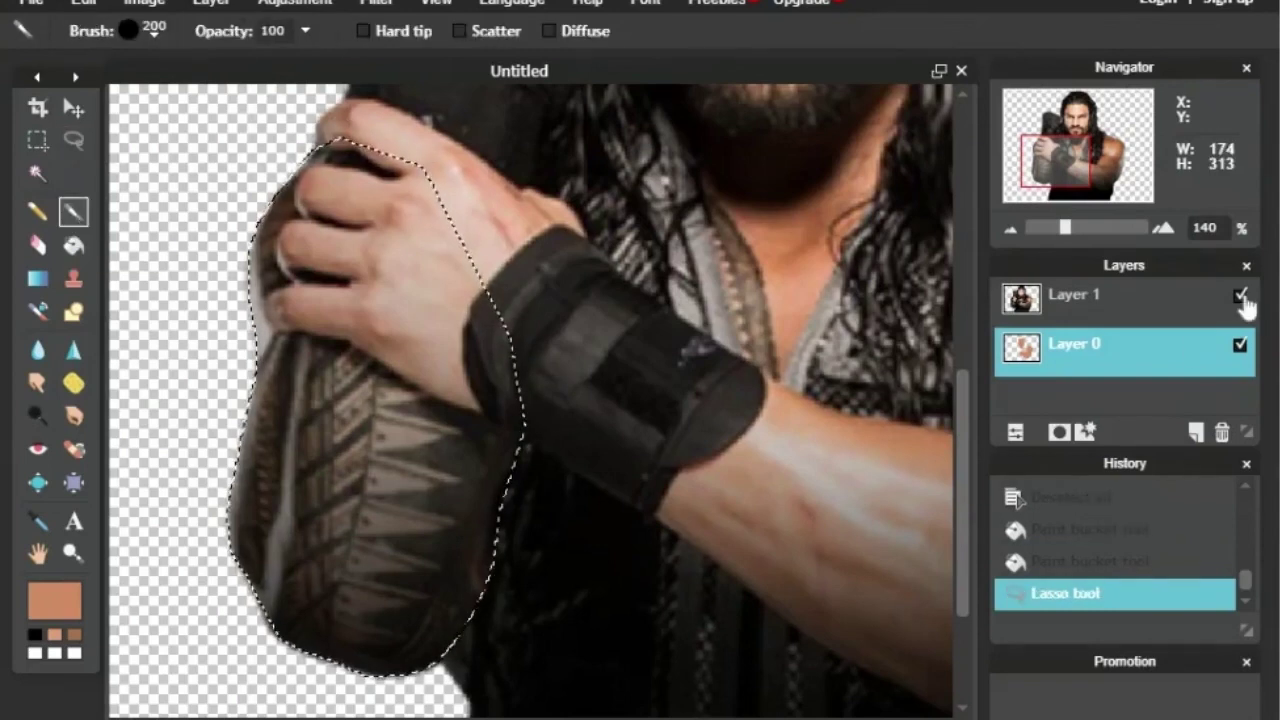
{"action": "left_click", "coordinate": [1240, 295]}
{"action": "mouse_move", "coordinate": [411, 277]}
{"action": "left_mouse_down"}
{"action": "mouse_move", "coordinate": [326, 464]}
{"action": "mouse_move", "coordinate": [343, 557]}
{"action": "left_mouse_up"}
{"action": "left_click", "coordinate": [1240, 295]}
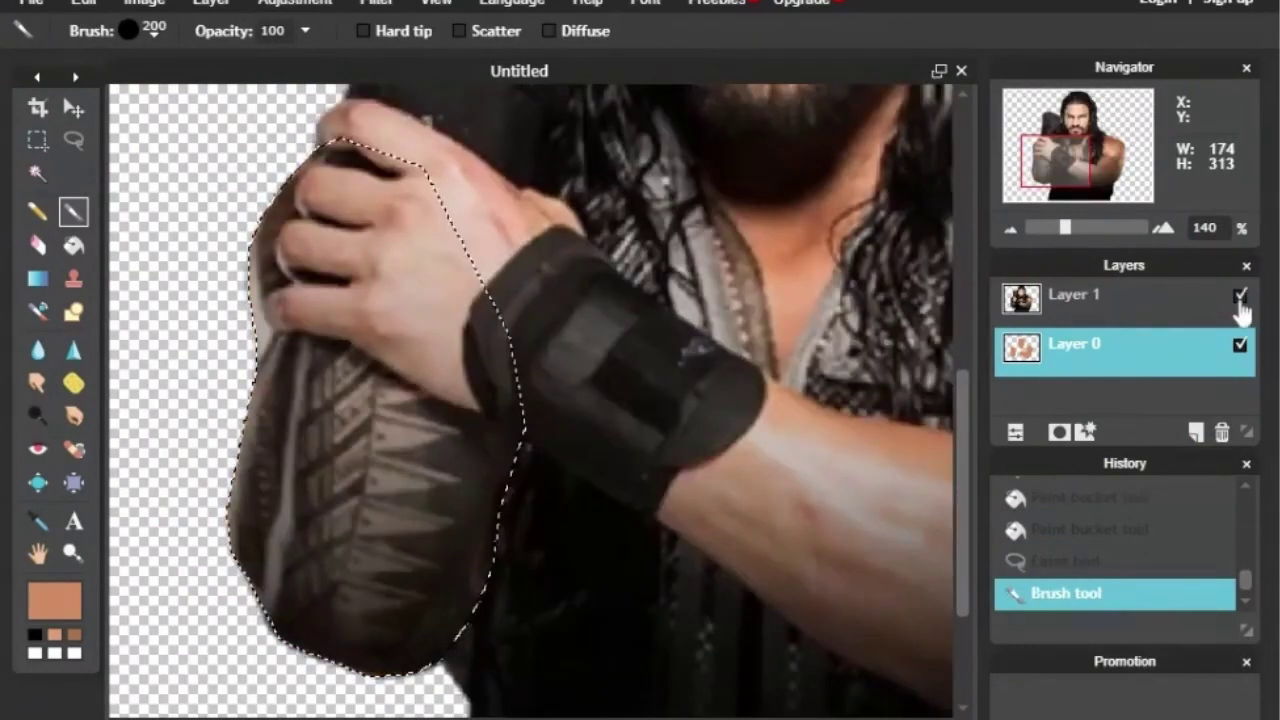
Step: Sample dark tones from the wristband and set a dark grey as the main colour
{"action": "key", "text": "l"}
{"action": "left_click", "coordinate": [38, 521]}
{"action": "left_click", "coordinate": [640, 322]}
{"action": "left_click", "coordinate": [653, 361]}
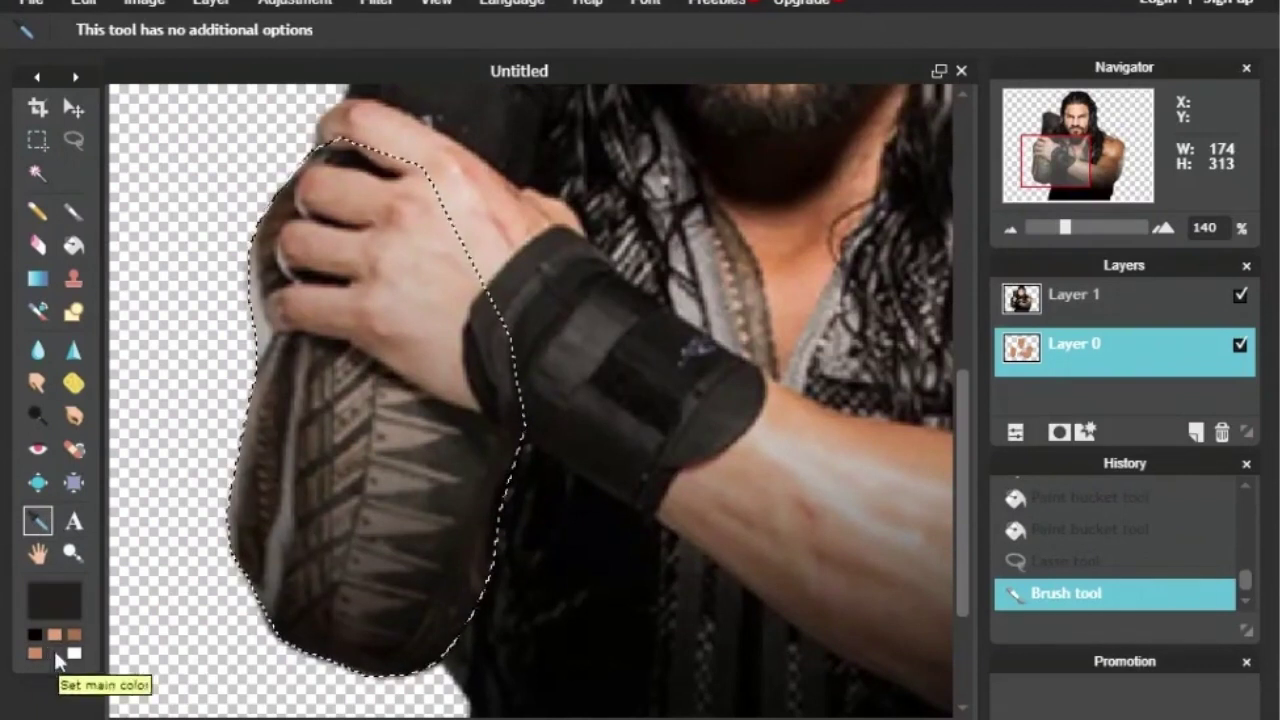
{"action": "left_click", "coordinate": [55, 653]}
Step: Outline the black wristband with a polygonal lasso selection
{"action": "left_click", "coordinate": [74, 141]}
{"action": "left_click_drag", "start_coordinate": [568, 212], "coordinate": [692, 310]}
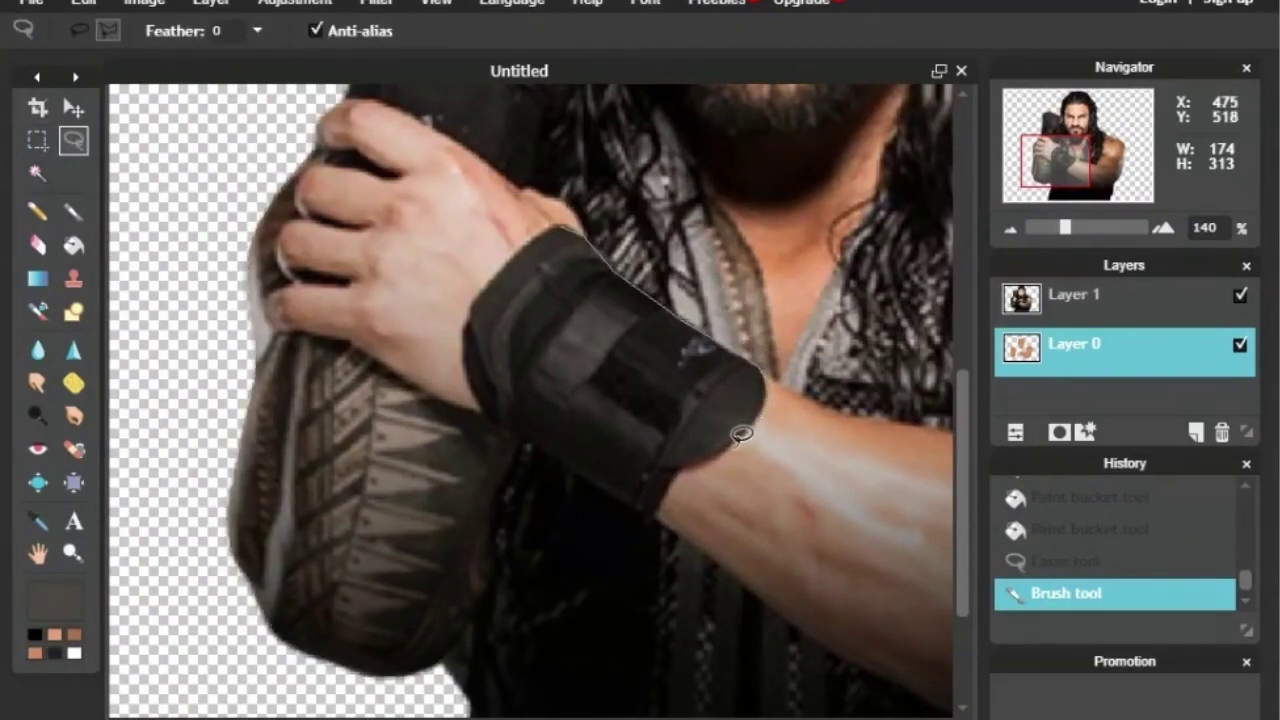
{"action": "mouse_move", "coordinate": [670, 486]}
{"action": "left_mouse_down"}
{"action": "mouse_move", "coordinate": [490, 420]}
{"action": "mouse_move", "coordinate": [525, 442]}
{"action": "mouse_move", "coordinate": [508, 415]}
{"action": "left_mouse_up"}
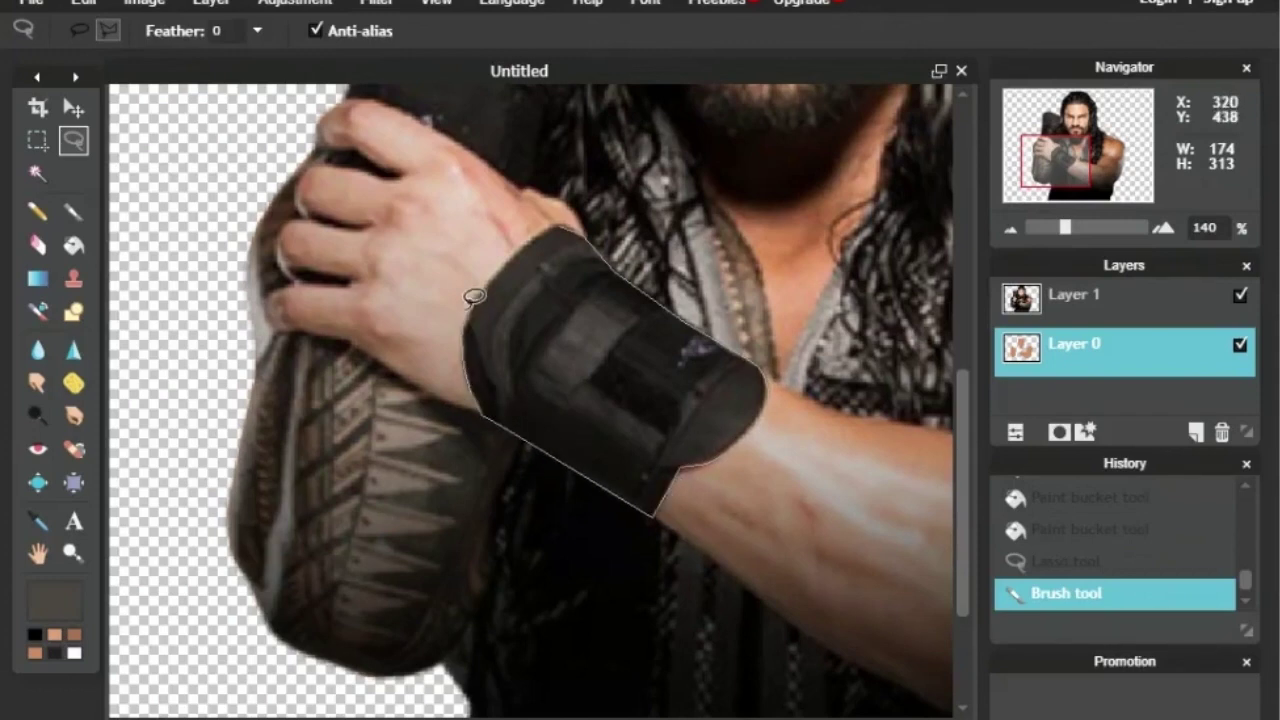
{"action": "left_click_drag", "start_coordinate": [545, 220], "coordinate": [562, 213]}
Step: Hide Layer 1 and brush dark grey into the wristband selection on Layer 0
{"action": "left_click", "coordinate": [1240, 295]}
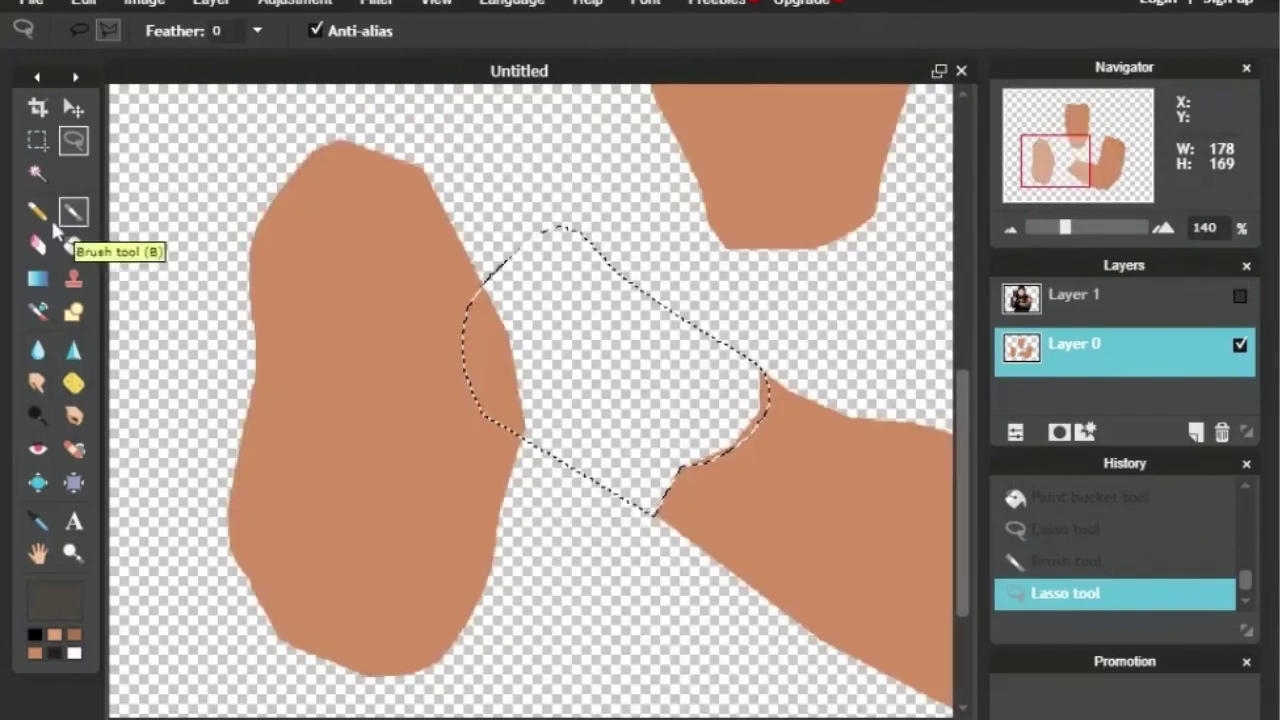
{"action": "left_click", "coordinate": [73, 211]}
{"action": "left_click_drag", "start_coordinate": [540, 320], "coordinate": [610, 400]}
Step: Set the main colour to black, deselect, and outline the wristband's dark square patch with the polygonal lasso
{"action": "left_click", "coordinate": [41, 635]}
{"action": "left_click", "coordinate": [1240, 296]}
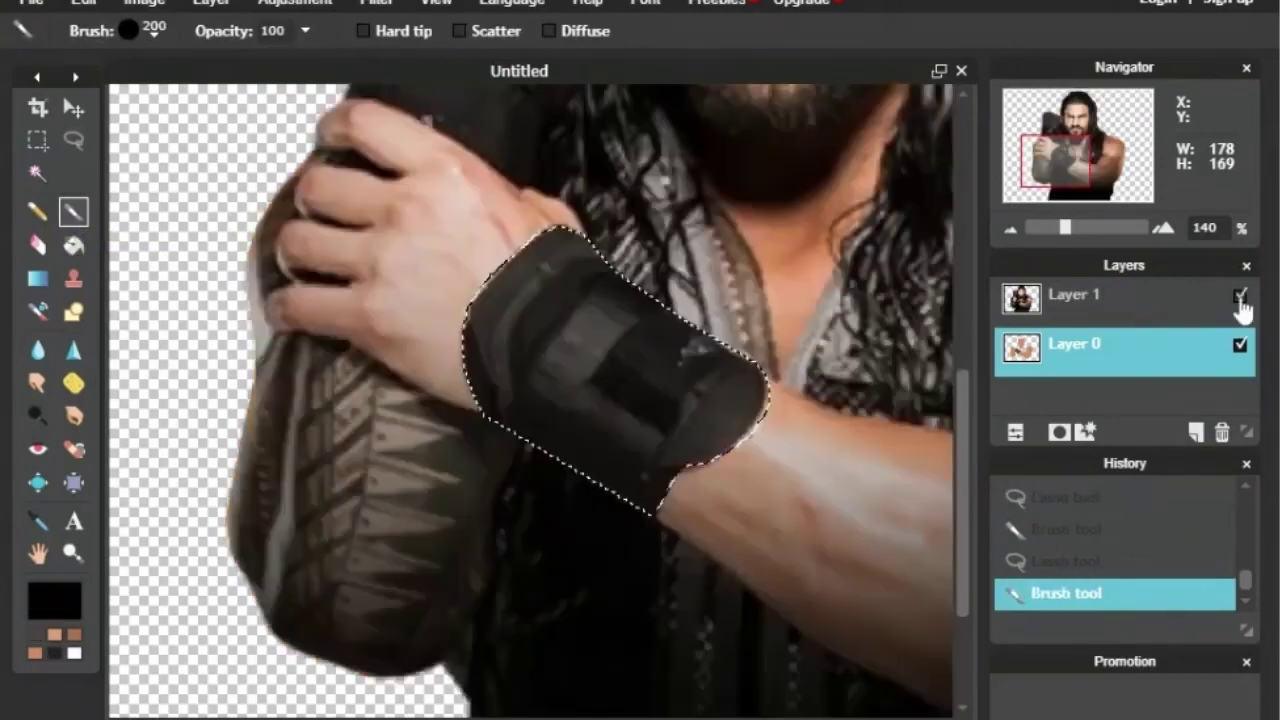
{"action": "left_click", "coordinate": [74, 142]}
{"action": "left_click", "coordinate": [684, 340]}
{"action": "left_click", "coordinate": [38, 108]}
{"action": "key", "text": "l"}
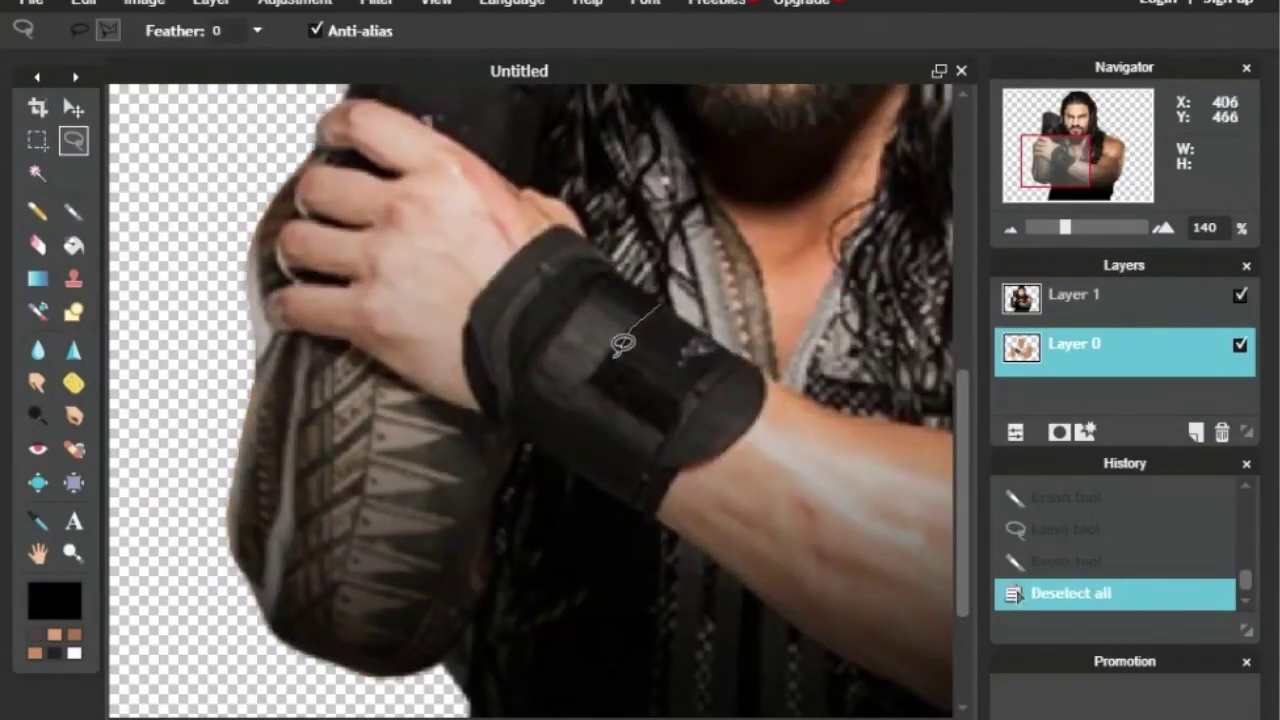
{"action": "mouse_move", "coordinate": [612, 396]}
{"action": "left_mouse_down"}
{"action": "mouse_move", "coordinate": [665, 426]}
{"action": "mouse_move", "coordinate": [684, 392]}
{"action": "left_mouse_up"}
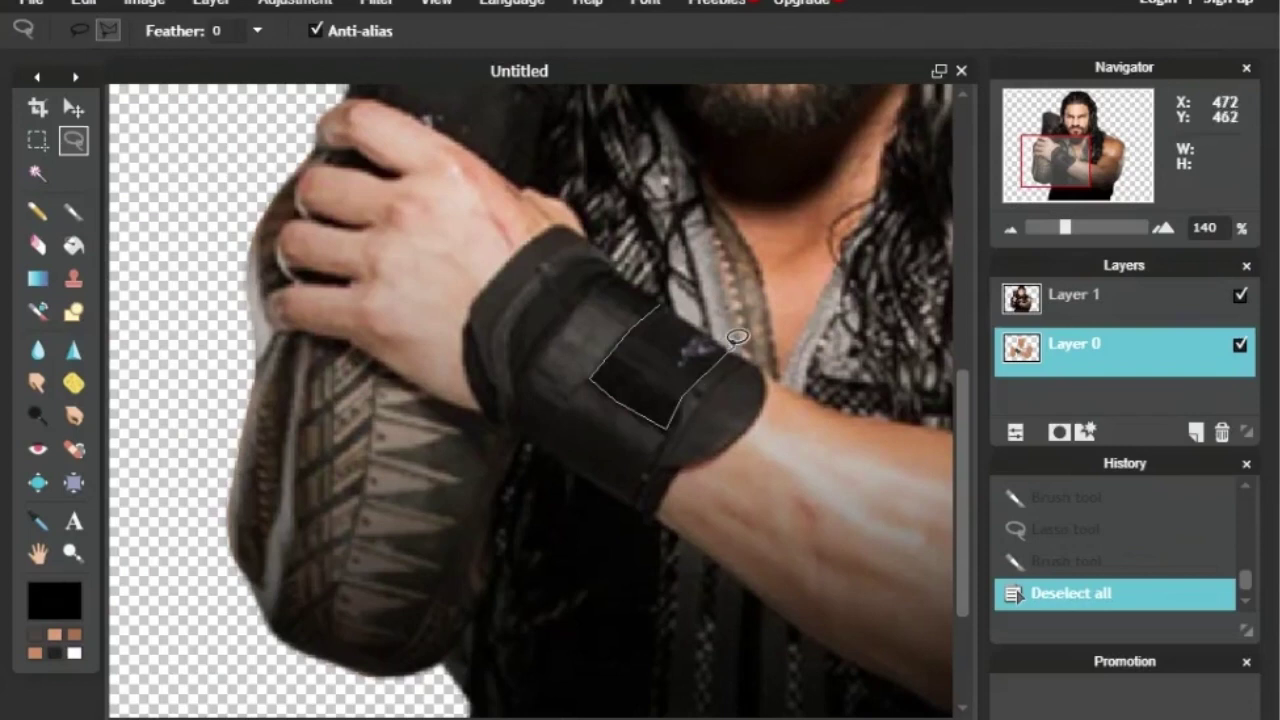
{"action": "left_click_drag", "start_coordinate": [737, 337], "coordinate": [734, 341]}
Step: Hide Layer 1 and paint the wristband's square patch selection black on Layer 0
{"action": "left_click", "coordinate": [1240, 295]}
{"action": "left_click", "coordinate": [73, 211]}
{"action": "left_click", "coordinate": [652, 366]}
Step: Show Layer 1 and outline the black glove on the raised fist with the polygonal lasso, extending the selection behind the hand
{"action": "key", "text": "l"}
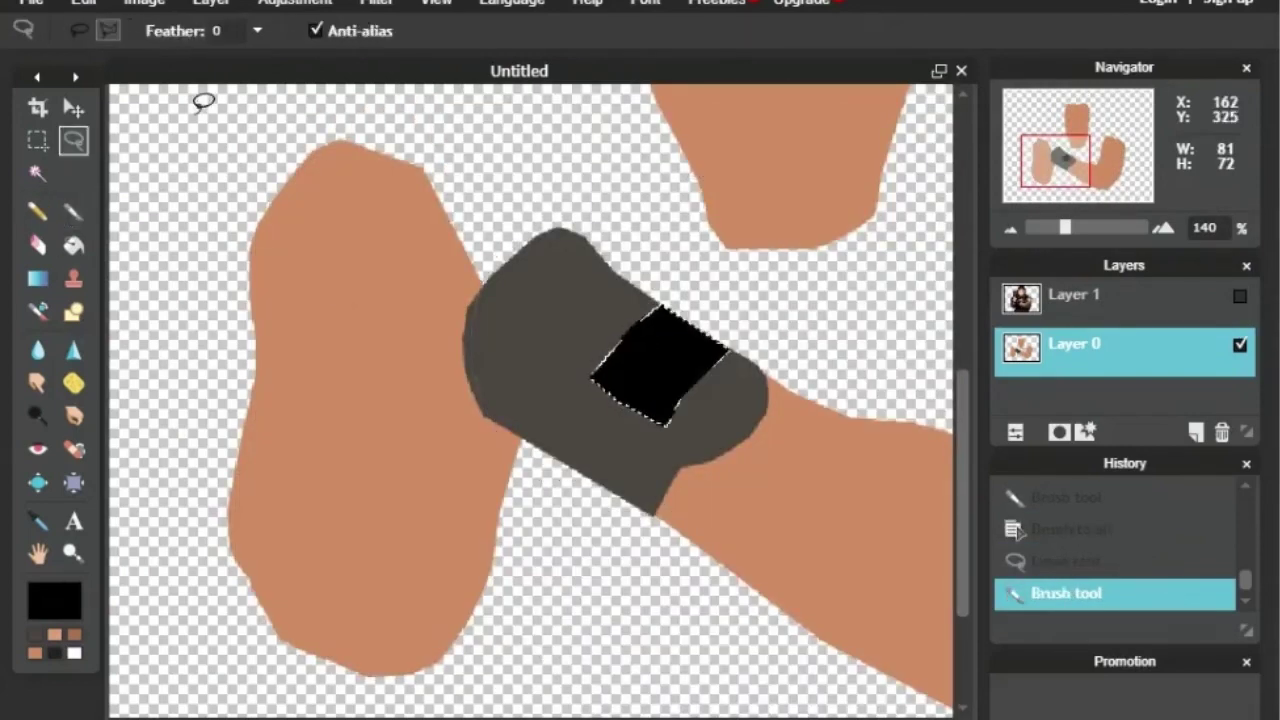
{"action": "left_click", "coordinate": [1240, 297]}
{"action": "left_click_drag", "start_coordinate": [1068, 168], "coordinate": [1062, 142]}
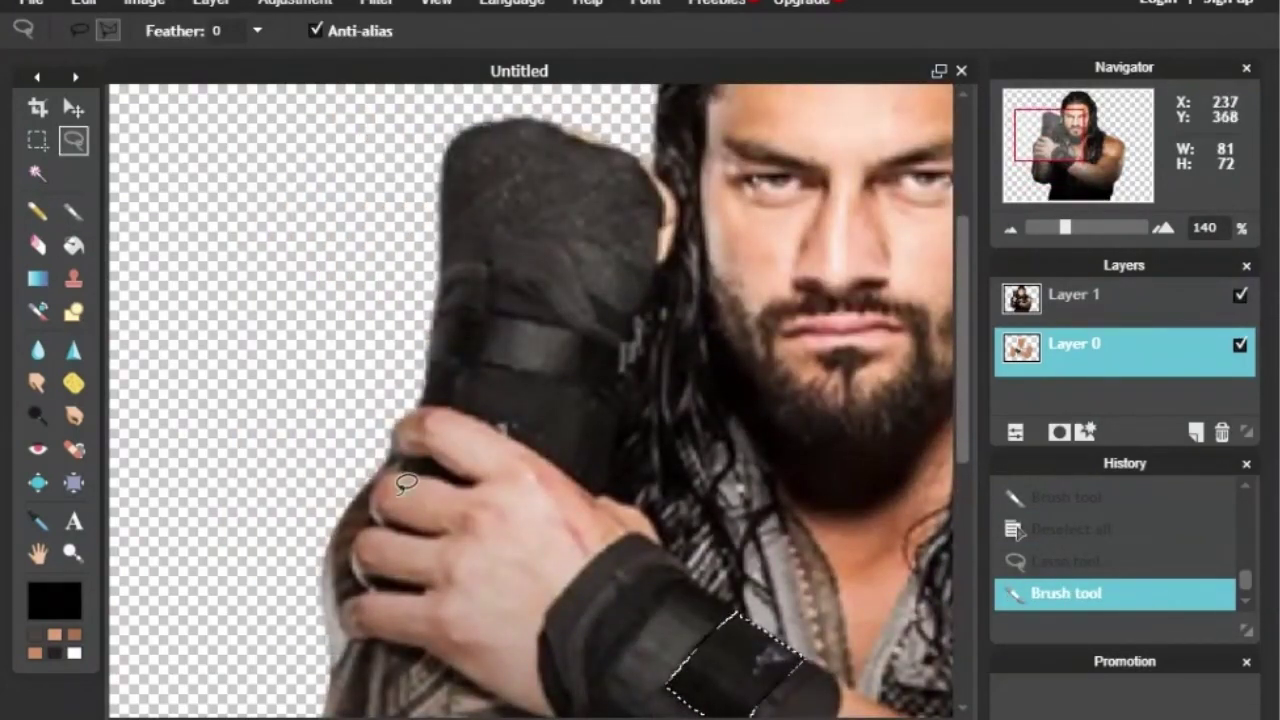
{"action": "mouse_move", "coordinate": [406, 483]}
{"action": "left_mouse_down"}
{"action": "mouse_move", "coordinate": [437, 389]}
{"action": "mouse_move", "coordinate": [440, 319]}
{"action": "left_mouse_up"}
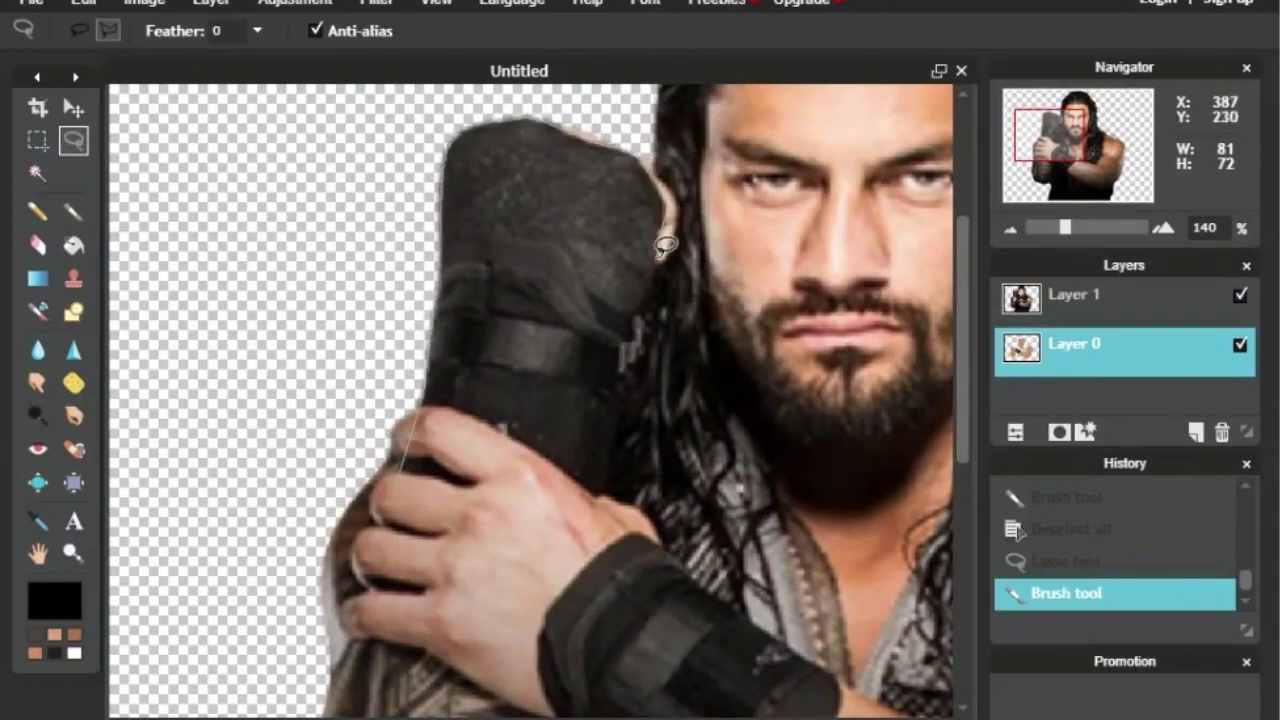
{"action": "left_click_drag", "start_coordinate": [648, 318], "coordinate": [621, 447]}
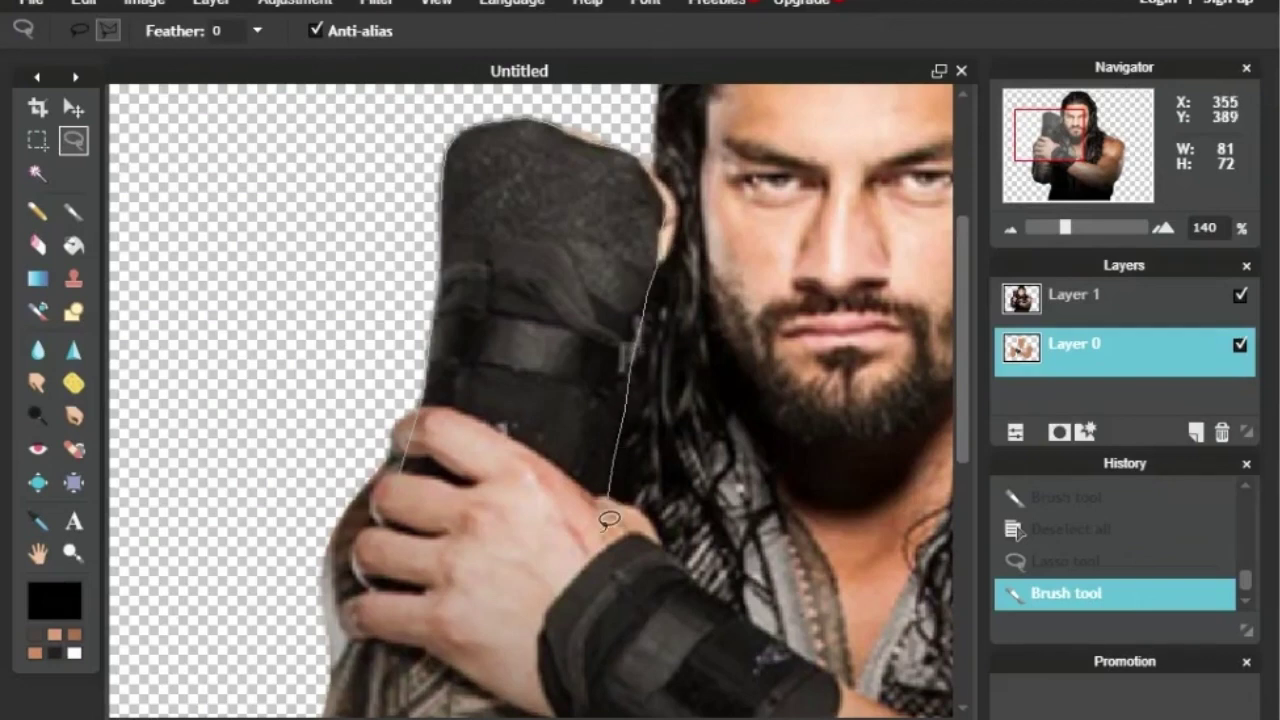
{"action": "left_click_drag", "start_coordinate": [376, 574], "coordinate": [366, 588]}
Step: Set the main colour to the wristband's dark grey and brush it into the glove selection with Layer 1 hidden
{"action": "left_click", "coordinate": [35, 634]}
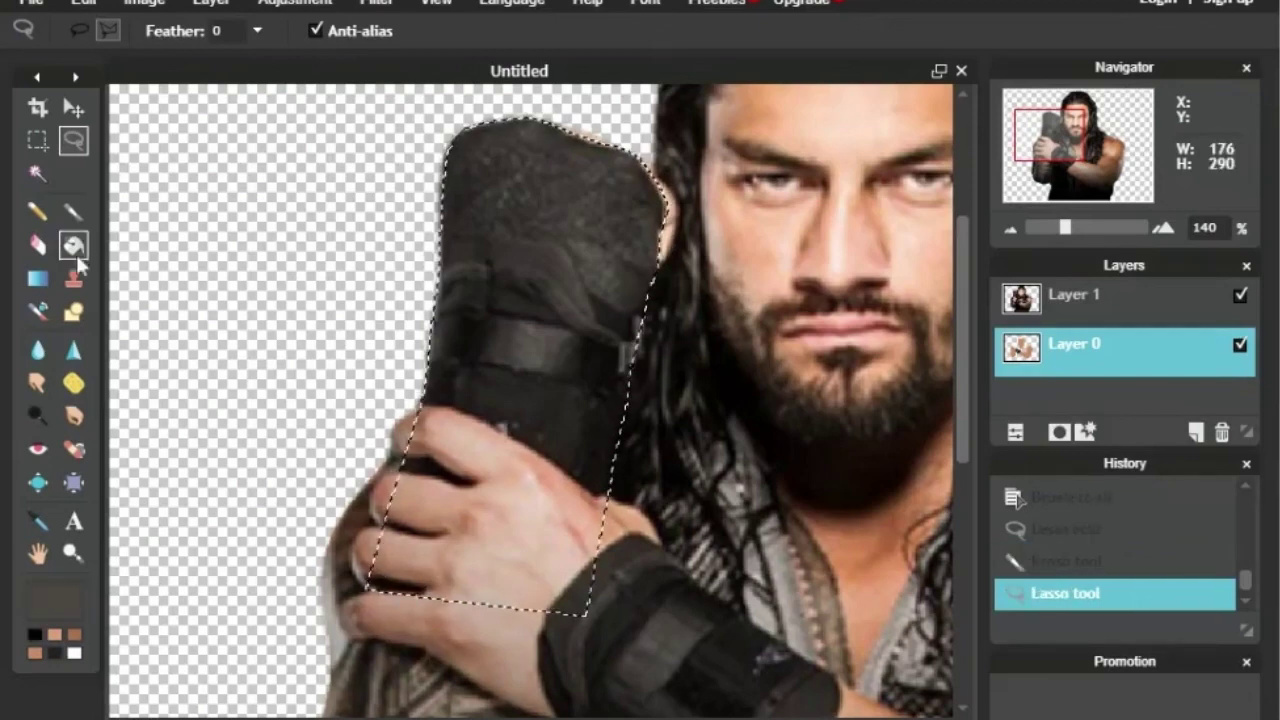
{"action": "left_click", "coordinate": [73, 211]}
{"action": "left_click", "coordinate": [1240, 295]}
{"action": "mouse_move", "coordinate": [527, 287]}
{"action": "left_mouse_down"}
{"action": "mouse_move", "coordinate": [400, 543]}
{"action": "mouse_move", "coordinate": [329, 314]}
{"action": "left_mouse_up"}
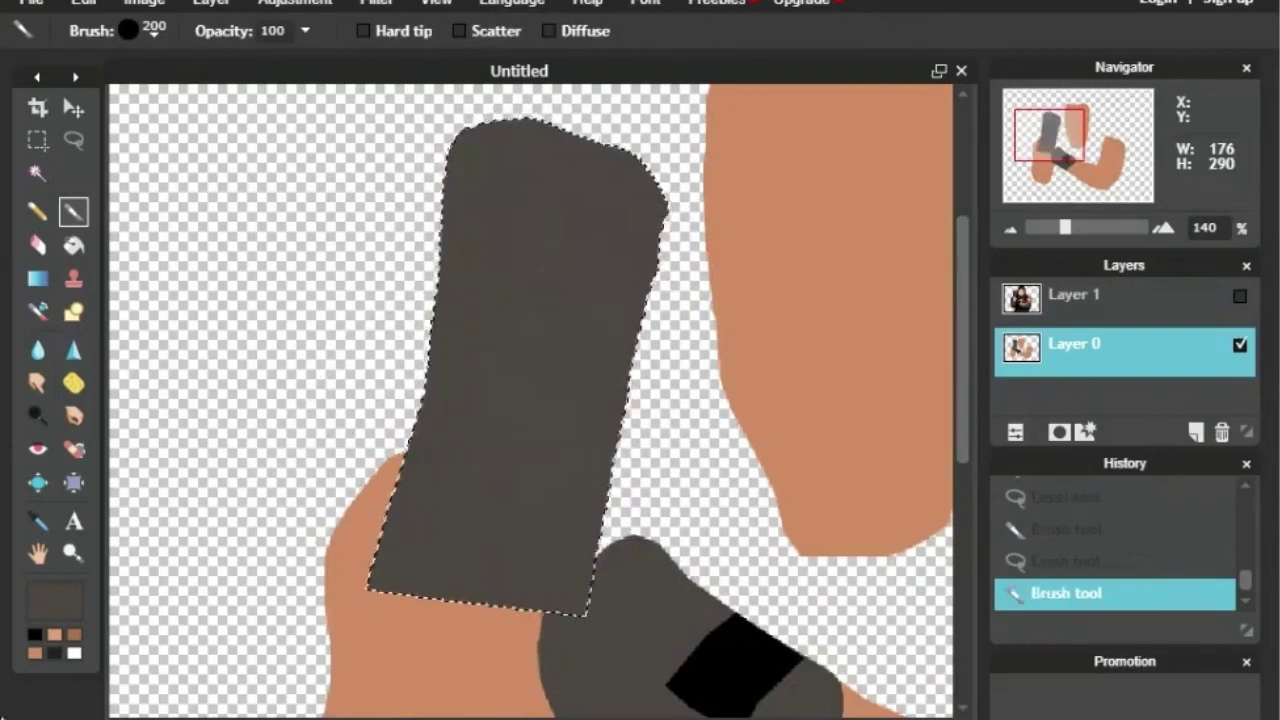
Step: Set the main colour to black, deselect, and outline the strap across the glove with the polygonal lasso
{"action": "left_click", "coordinate": [54, 653]}
{"action": "left_click", "coordinate": [1240, 295]}
{"action": "key", "text": "c"}
{"action": "key", "text": "ctrl+d"}
{"action": "left_click", "coordinate": [74, 141]}
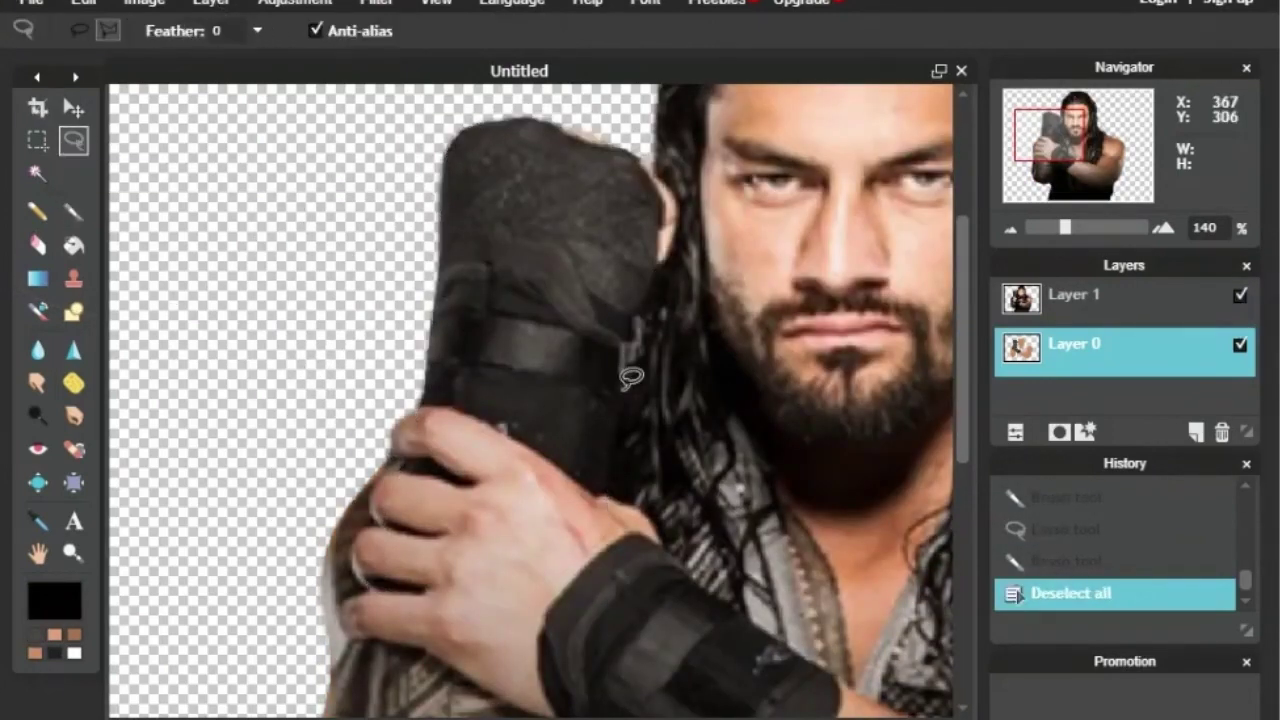
{"action": "left_click_drag", "start_coordinate": [430, 362], "coordinate": [540, 375]}
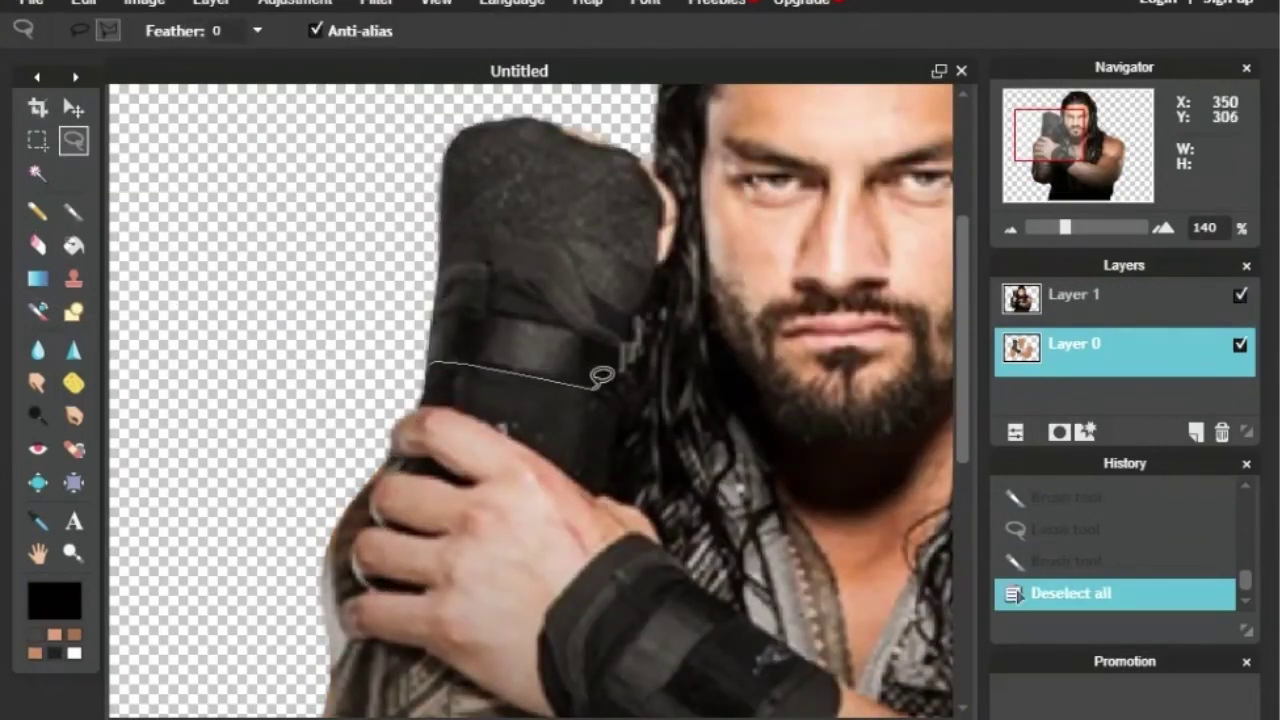
{"action": "mouse_move", "coordinate": [637, 398]}
{"action": "left_mouse_down"}
{"action": "mouse_move", "coordinate": [634, 344]}
{"action": "mouse_move", "coordinate": [497, 305]}
{"action": "left_mouse_up"}
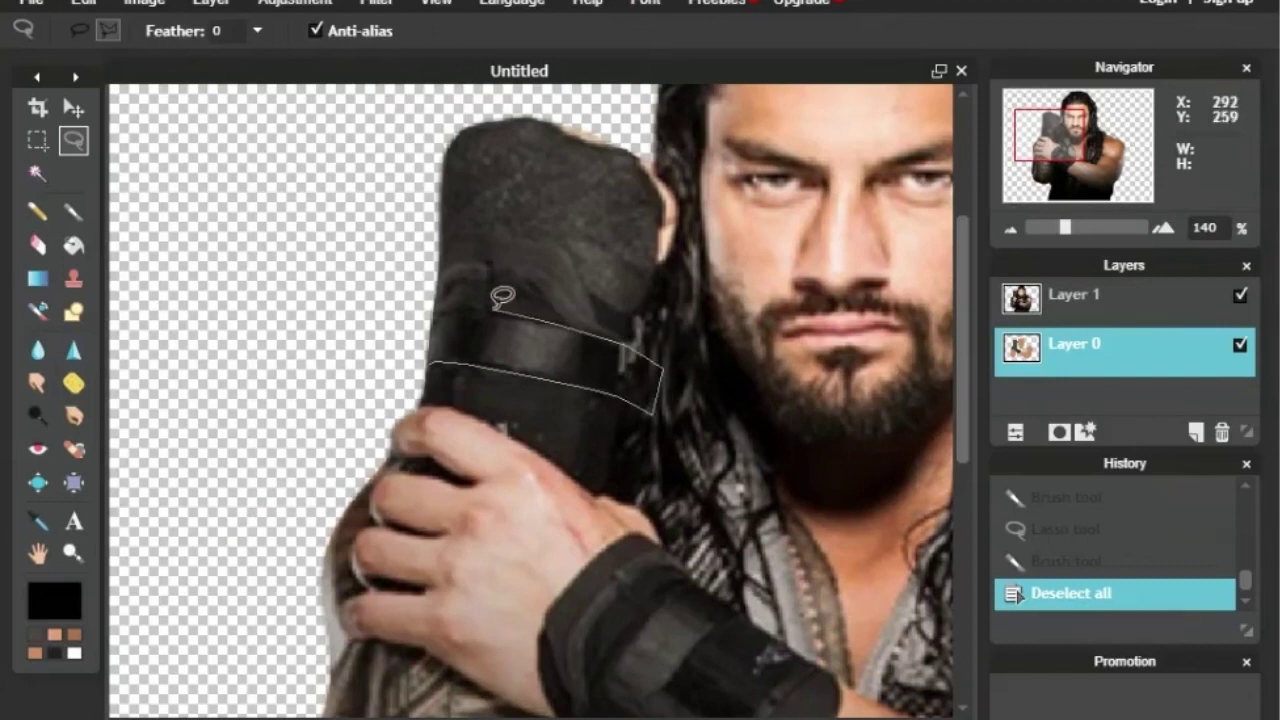
{"action": "left_click", "coordinate": [401, 369]}
{"action": "left_click", "coordinate": [426, 366]}
Step: Hide Layer 1 and fill the glove's strap selection with black using the Paint bucket
{"action": "left_click", "coordinate": [1240, 296]}
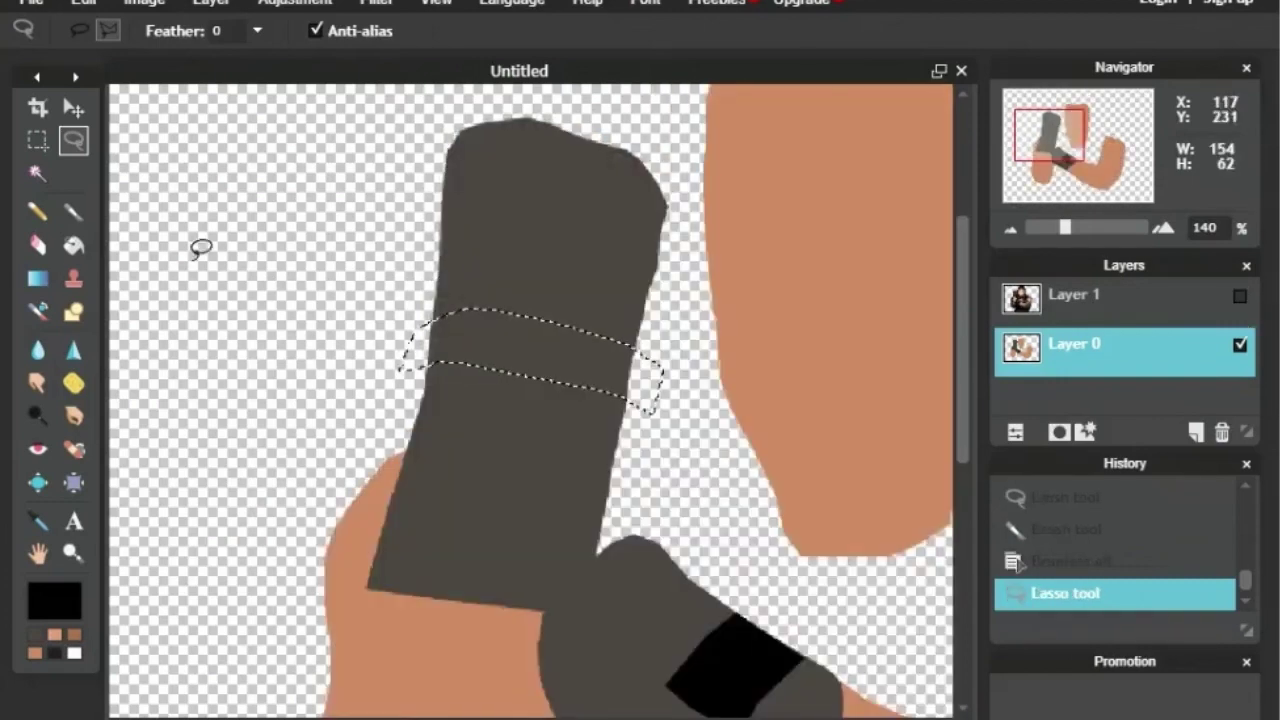
{"action": "left_click", "coordinate": [74, 245]}
{"action": "left_click", "coordinate": [473, 342]}
Step: Sample the dark tattoo tone from the forearm in the photo and compare the photo with the painted shapes
{"action": "left_click", "coordinate": [1240, 297]}
{"action": "left_click_drag", "start_coordinate": [1066, 147], "coordinate": [1055, 177]}
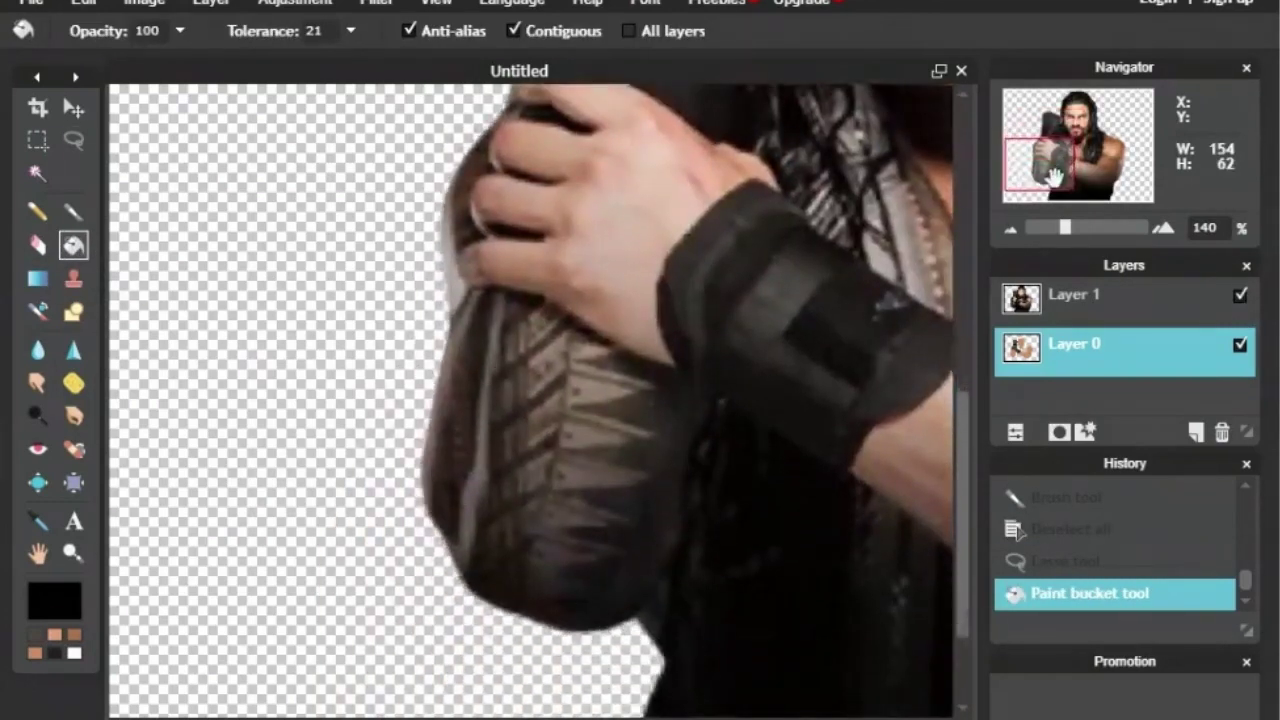
{"action": "left_click", "coordinate": [38, 520]}
{"action": "left_click", "coordinate": [618, 410]}
{"action": "left_click", "coordinate": [74, 141]}
{"action": "left_click", "coordinate": [1240, 297]}
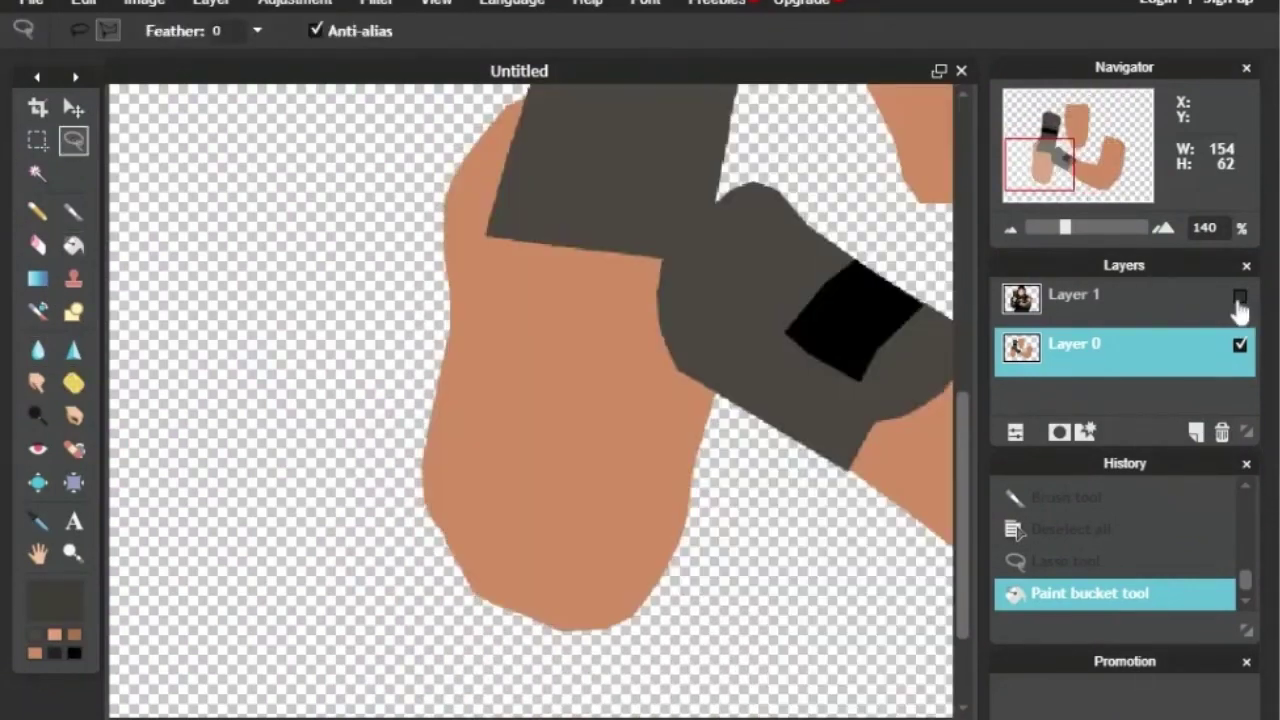
{"action": "left_click", "coordinate": [1240, 297]}
Step: Sample the skin tone from the painted forearm with Layer 1 hidden
{"action": "left_click_drag", "start_coordinate": [1053, 155], "coordinate": [1053, 144]}
{"action": "left_click", "coordinate": [54, 636]}
{"action": "left_click", "coordinate": [38, 521]}
{"action": "left_click", "coordinate": [1240, 297]}
{"action": "left_click", "coordinate": [475, 464]}
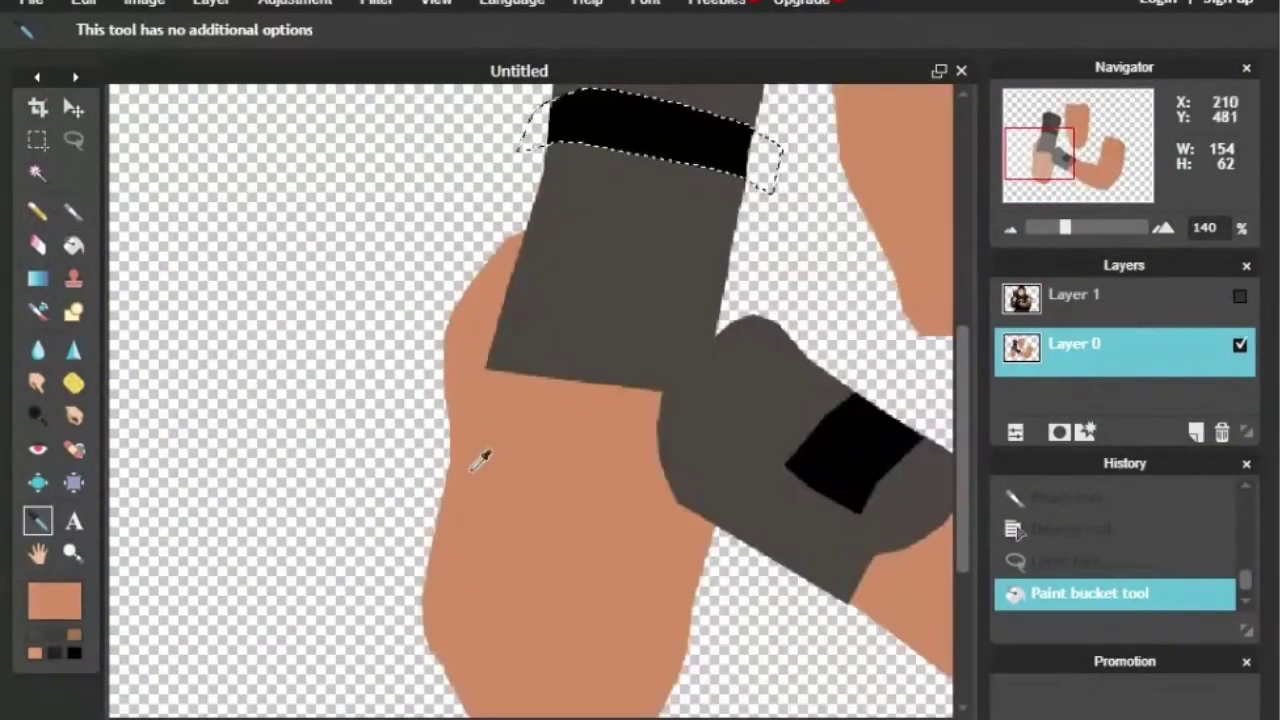
Step: Show Layer 1 and outline the gripping hand and its fingers up to the wristband with the lasso
{"action": "left_click", "coordinate": [74, 141]}
{"action": "left_click", "coordinate": [1240, 296]}
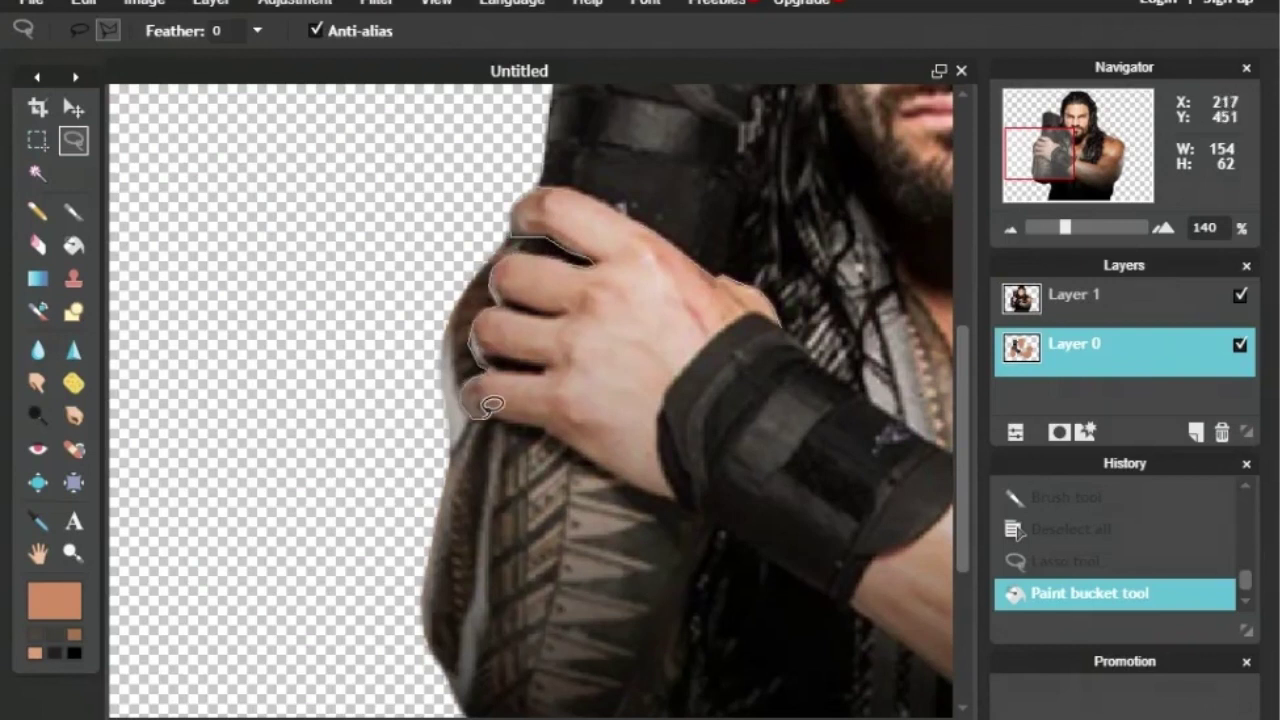
{"action": "mouse_move", "coordinate": [598, 452]}
{"action": "left_mouse_down"}
{"action": "mouse_move", "coordinate": [675, 494]}
{"action": "mouse_move", "coordinate": [671, 386]}
{"action": "left_mouse_up"}
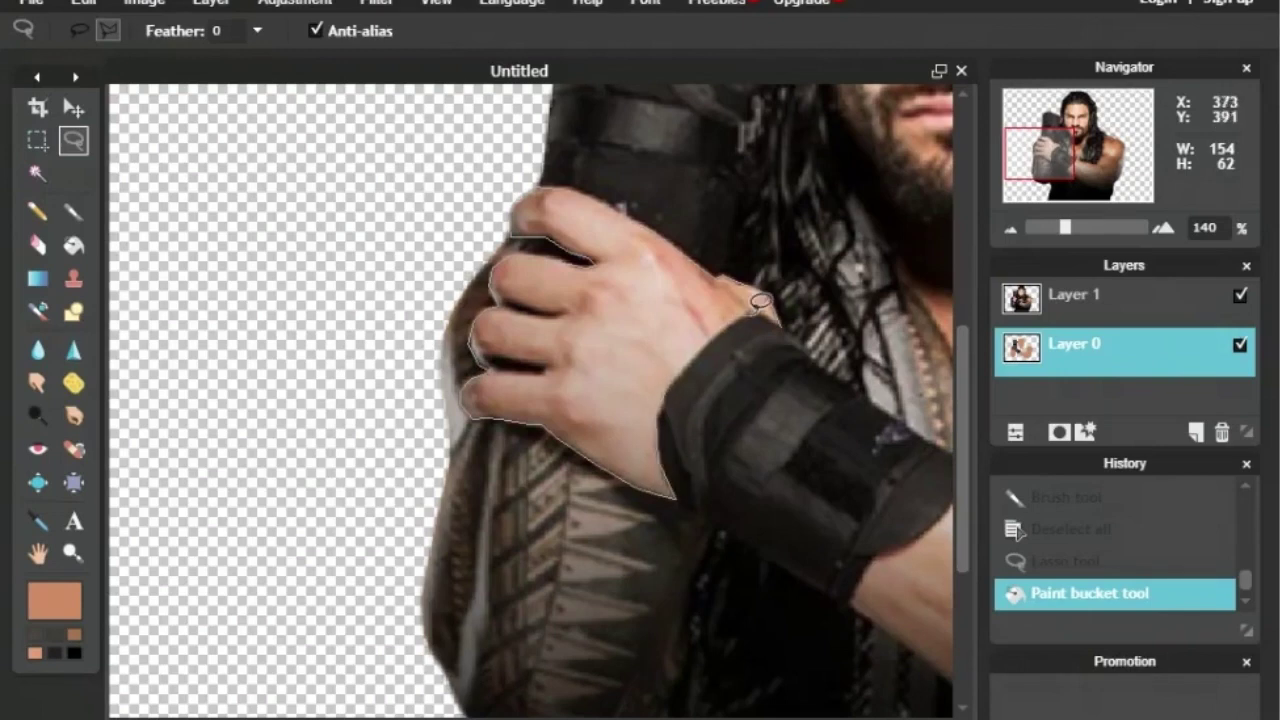
{"action": "left_click_drag", "start_coordinate": [787, 310], "coordinate": [790, 312]}
Step: Hide Layer 1 and brush the skin tone into the hand selection with the size 200 brush
{"action": "left_click", "coordinate": [1240, 295]}
{"action": "left_click", "coordinate": [73, 211]}
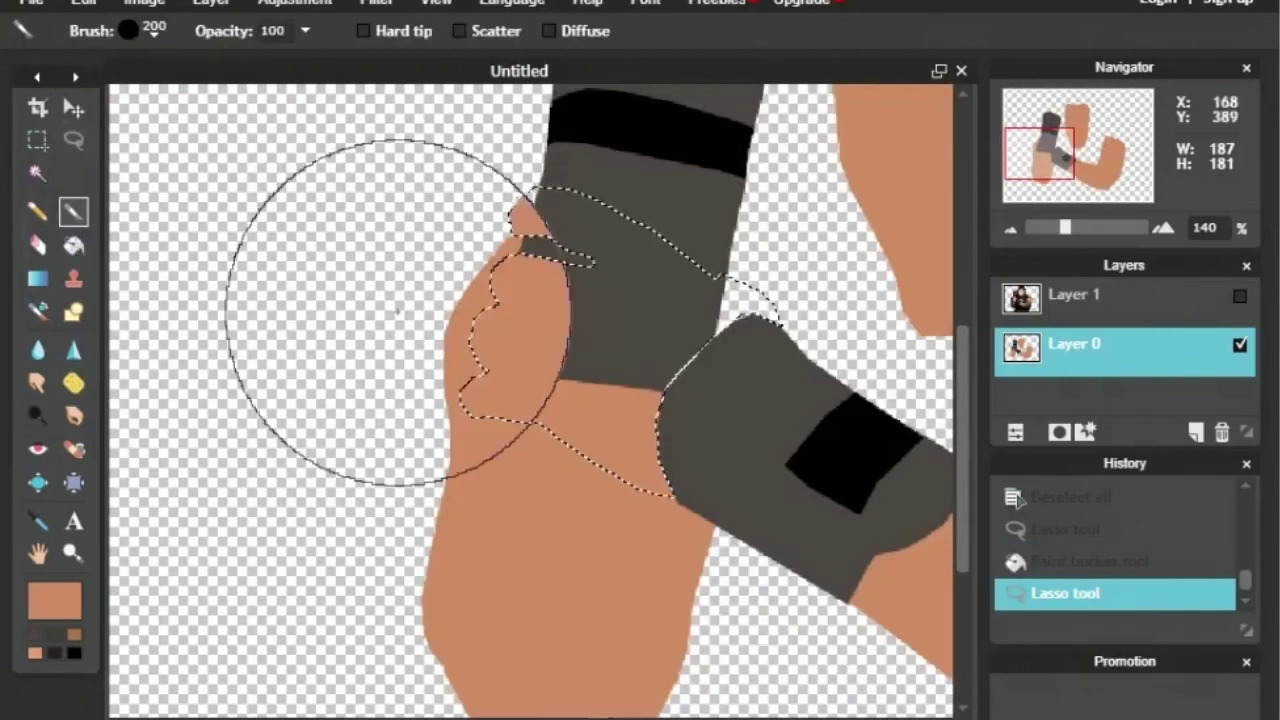
{"action": "left_click", "coordinate": [674, 355]}
Step: Set the main colour to a darker brown, pencil shading along the hand's edges and between the fingers, and deselect
{"action": "left_click", "coordinate": [59, 590]}
{"action": "left_click", "coordinate": [704, 222]}
{"action": "left_click", "coordinate": [888, 533]}
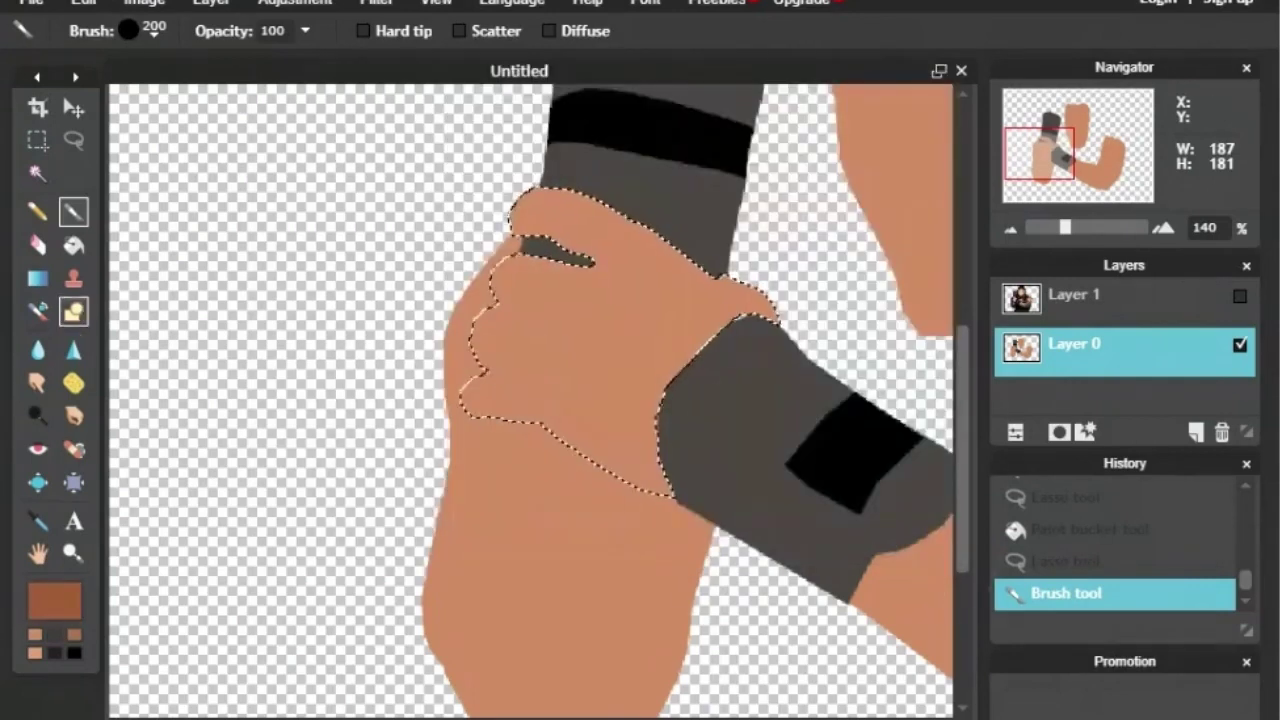
{"action": "left_click", "coordinate": [38, 211]}
{"action": "mouse_move", "coordinate": [640, 487]}
{"action": "left_mouse_down"}
{"action": "mouse_move", "coordinate": [543, 422]}
{"action": "mouse_move", "coordinate": [465, 408]}
{"action": "mouse_move", "coordinate": [493, 372]}
{"action": "mouse_move", "coordinate": [470, 343]}
{"action": "mouse_move", "coordinate": [503, 305]}
{"action": "mouse_move", "coordinate": [492, 290]}
{"action": "mouse_move", "coordinate": [528, 257]}
{"action": "mouse_move", "coordinate": [589, 269]}
{"action": "mouse_move", "coordinate": [530, 237]}
{"action": "mouse_move", "coordinate": [594, 262]}
{"action": "left_mouse_up"}
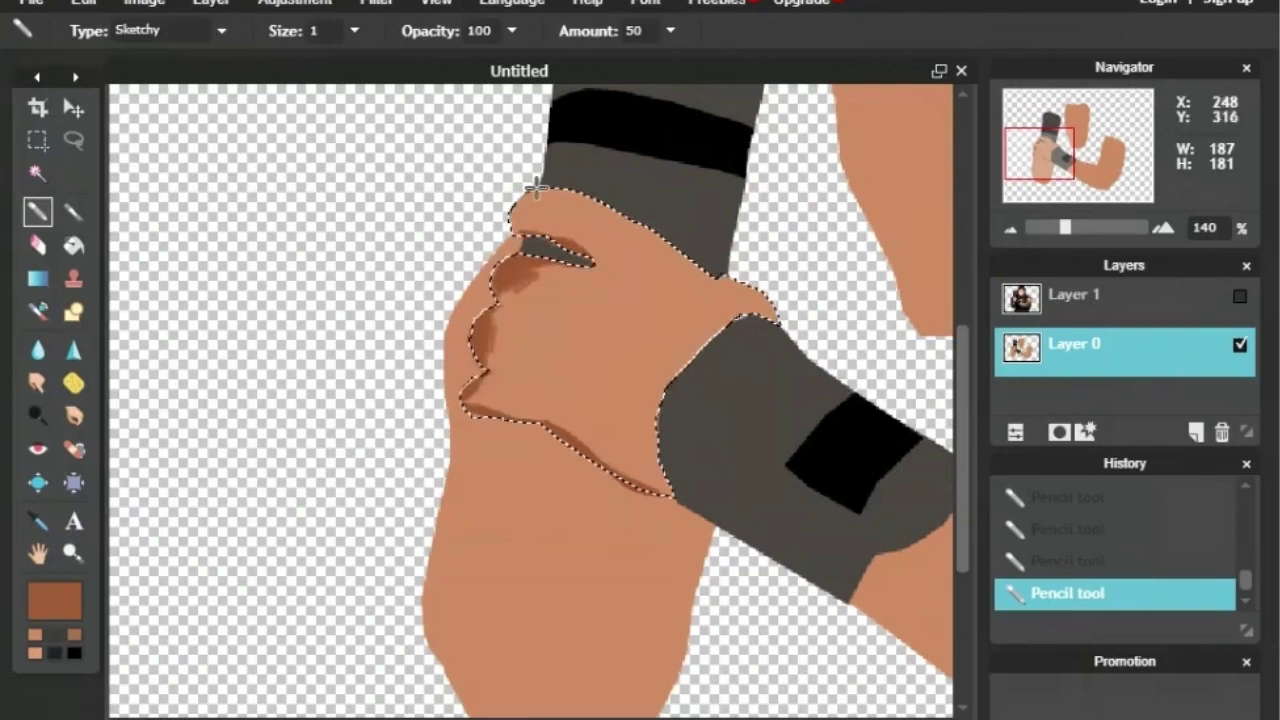
{"action": "mouse_move", "coordinate": [517, 207]}
{"action": "left_mouse_down"}
{"action": "mouse_move", "coordinate": [561, 191]}
{"action": "mouse_move", "coordinate": [597, 204]}
{"action": "mouse_move", "coordinate": [774, 309]}
{"action": "left_mouse_up"}
{"action": "left_click", "coordinate": [1041, 161]}
{"action": "left_click", "coordinate": [38, 108]}
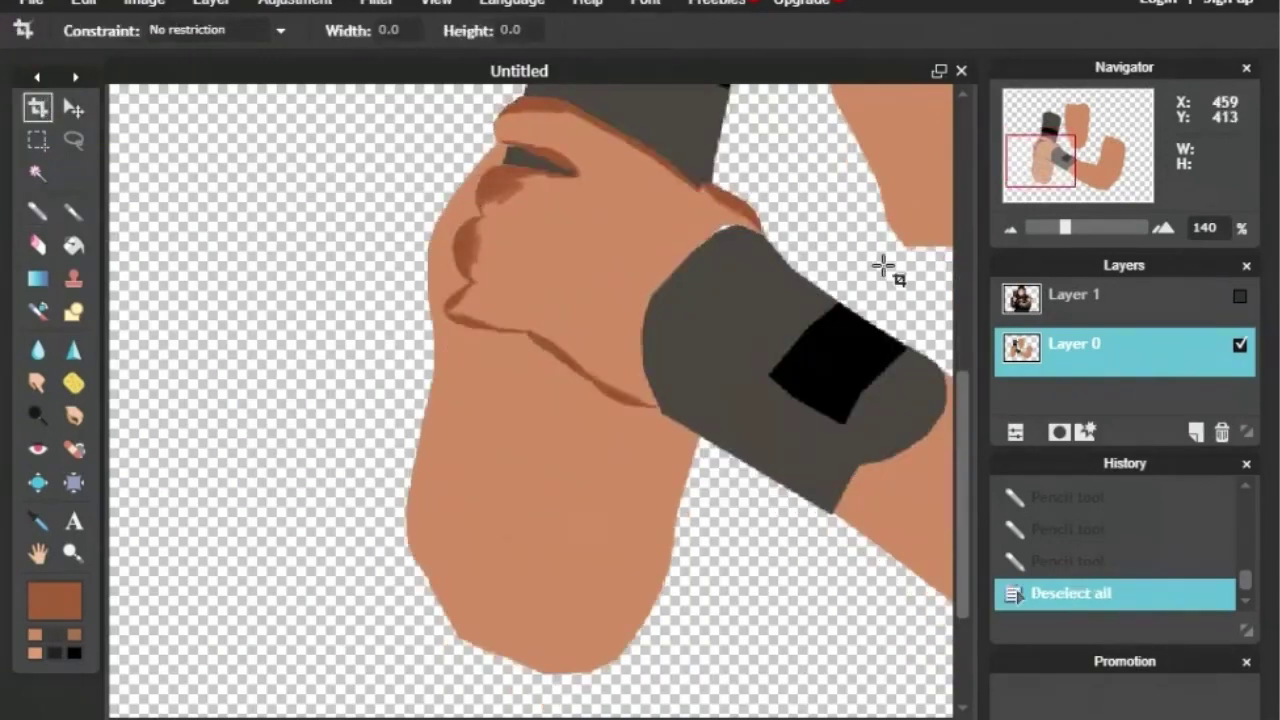
Step: Set the pencil to the Plain type at size 2 and try a stroke on the upper finger's edge
{"action": "left_click", "coordinate": [38, 211]}
{"action": "left_click", "coordinate": [200, 31]}
{"action": "left_click", "coordinate": [183, 58]}
{"action": "double_click", "coordinate": [314, 31]}
{"action": "type", "text": "2"}
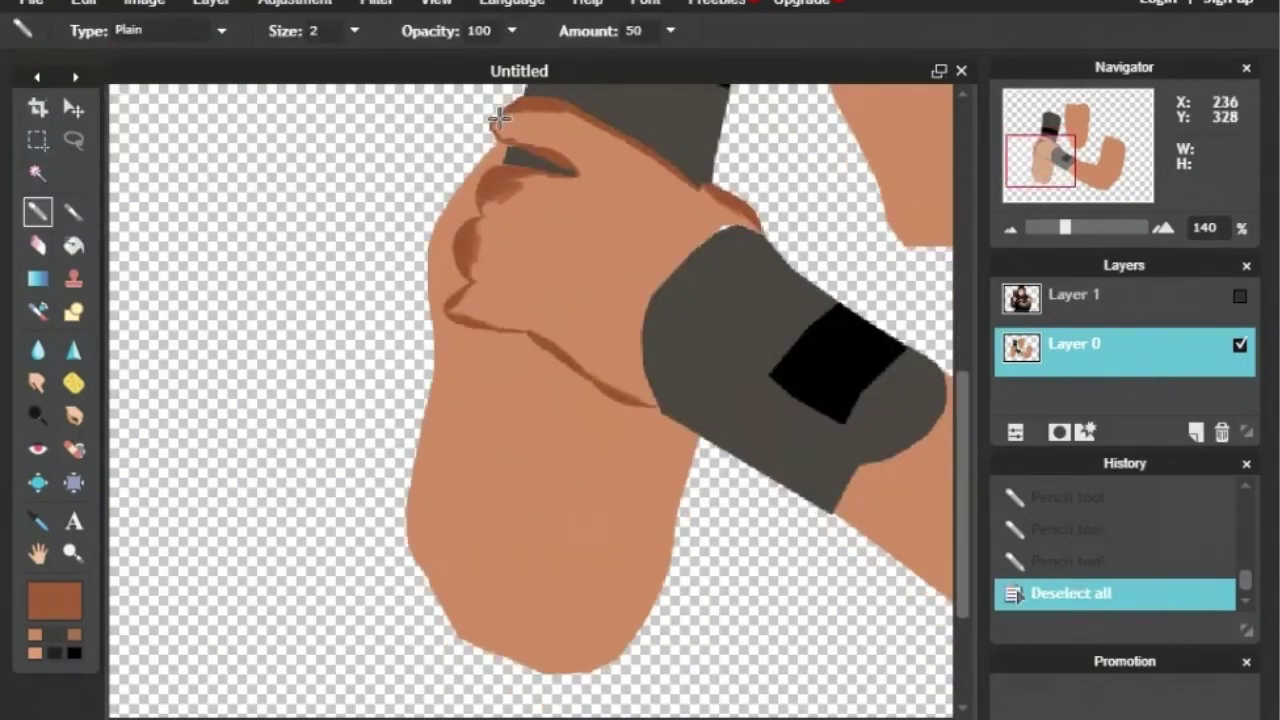
{"action": "left_click_drag", "start_coordinate": [499, 118], "coordinate": [503, 107]}
{"action": "key", "text": "ctrl+z"}
Step: Sample the tattoo's dark tone from the photo and trace the upper zigzag teeth on the forearm with the polygonal lasso
{"action": "left_click", "coordinate": [1240, 298]}
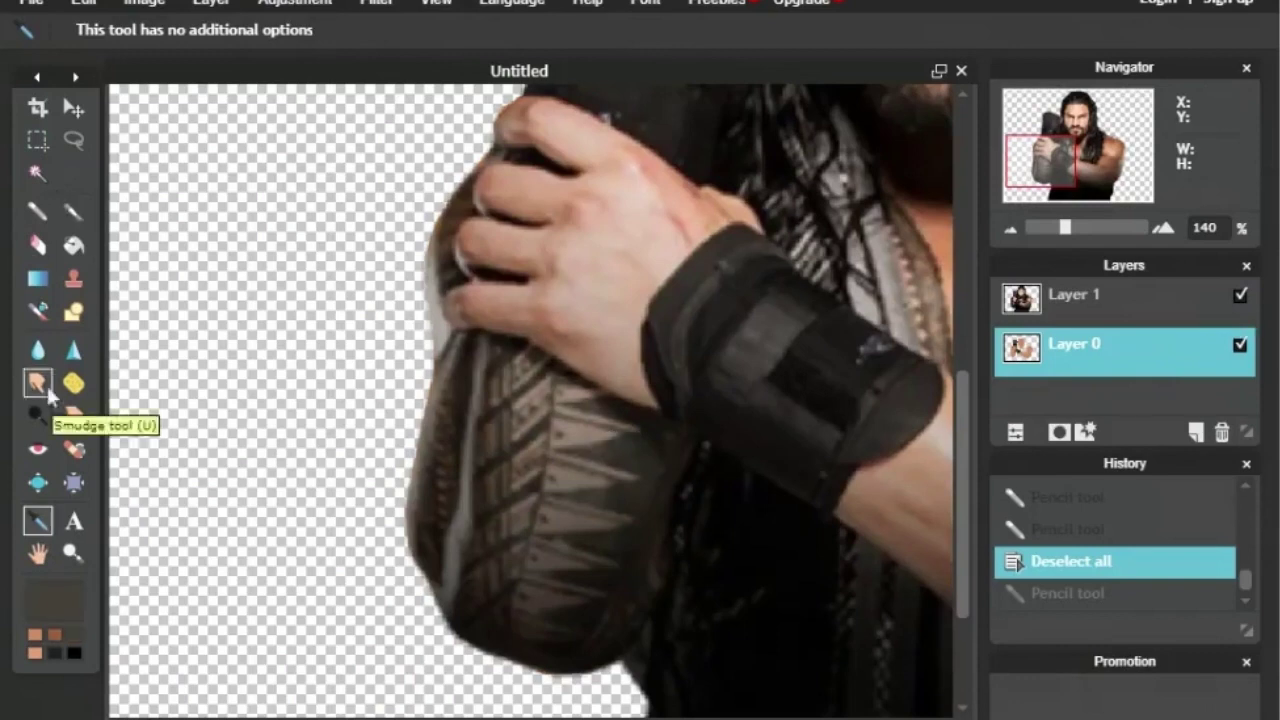
{"action": "left_click", "coordinate": [73, 140]}
{"action": "left_click", "coordinate": [1162, 228]}
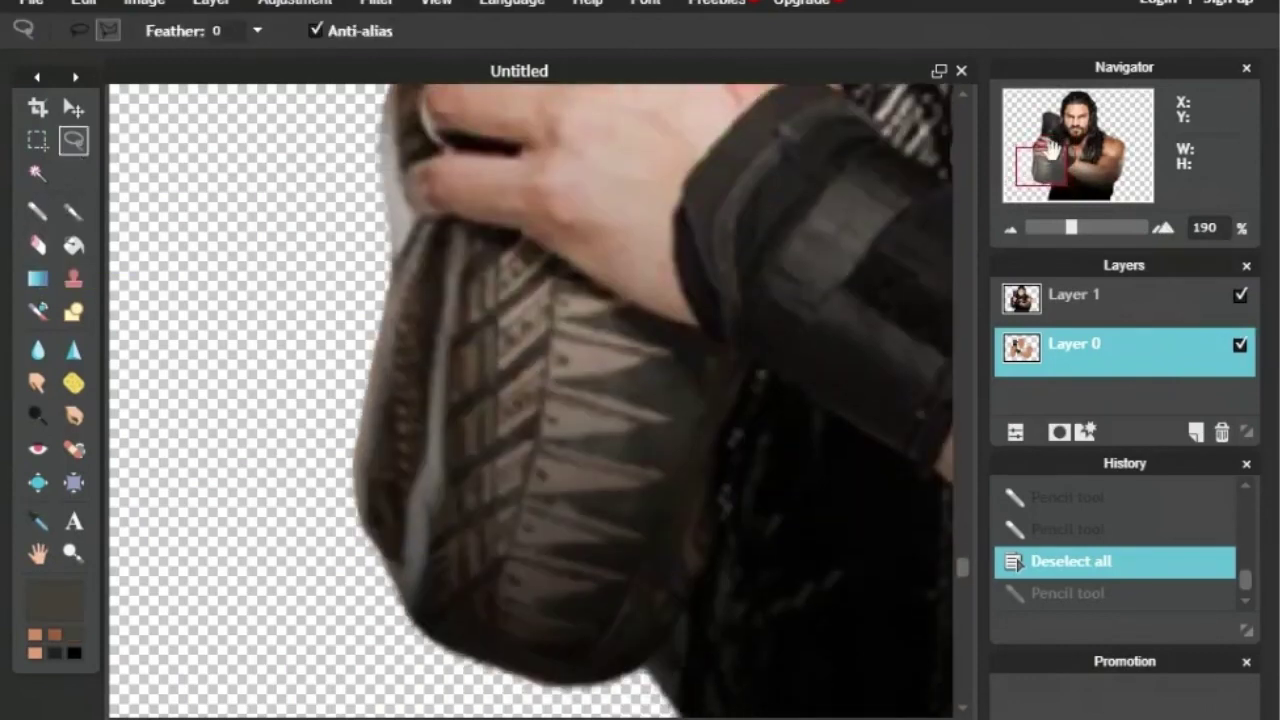
{"action": "left_click", "coordinate": [563, 317]}
{"action": "left_click", "coordinate": [668, 352]}
{"action": "left_click", "coordinate": [556, 383]}
{"action": "left_click", "coordinate": [680, 419]}
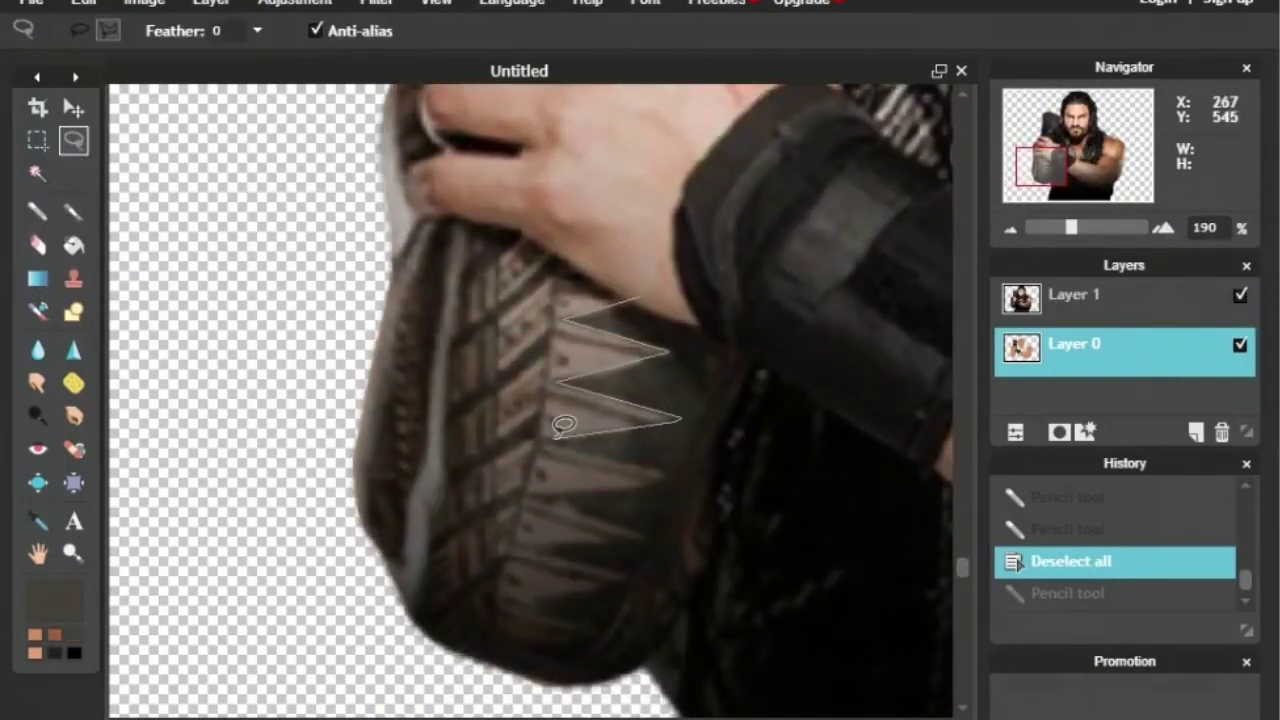
{"action": "left_click", "coordinate": [541, 437]}
{"action": "left_click", "coordinate": [662, 470]}
{"action": "left_click", "coordinate": [523, 495]}
{"action": "left_click", "coordinate": [649, 538]}
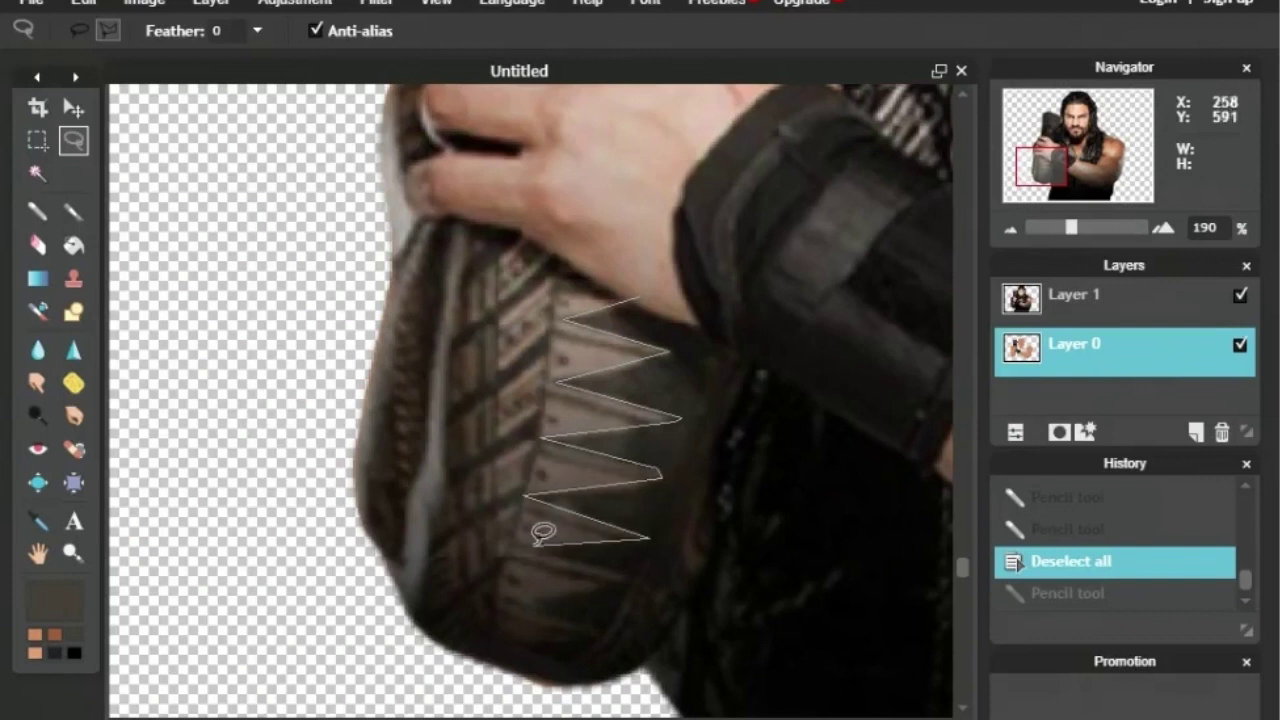
Step: Continue the lasso through the lowest tattoo teeth and close it around the forearm's inner side below the wristband
{"action": "left_click", "coordinate": [510, 545]}
{"action": "left_click", "coordinate": [623, 575]}
{"action": "left_click", "coordinate": [535, 600]}
{"action": "left_click", "coordinate": [592, 640]}
{"action": "left_click", "coordinate": [482, 688]}
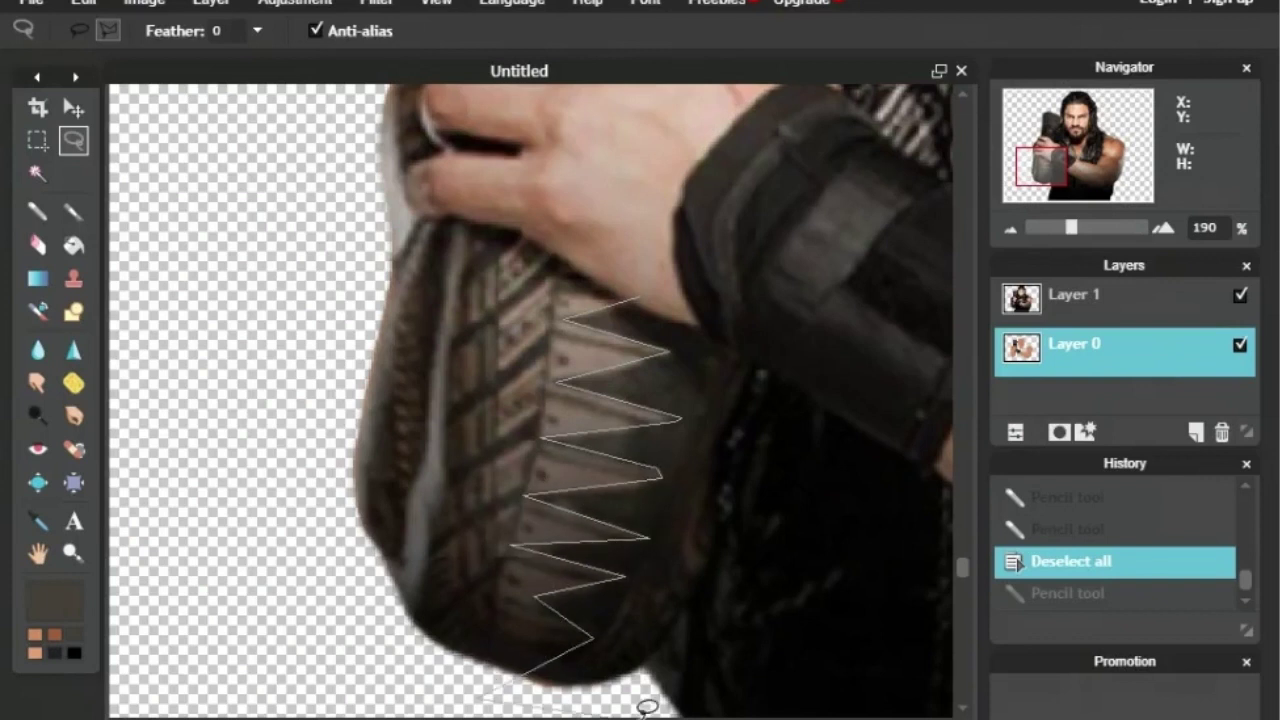
{"action": "mouse_move", "coordinate": [720, 545]}
{"action": "left_mouse_down"}
{"action": "mouse_move", "coordinate": [760, 364]}
{"action": "mouse_move", "coordinate": [714, 318]}
{"action": "left_mouse_up"}
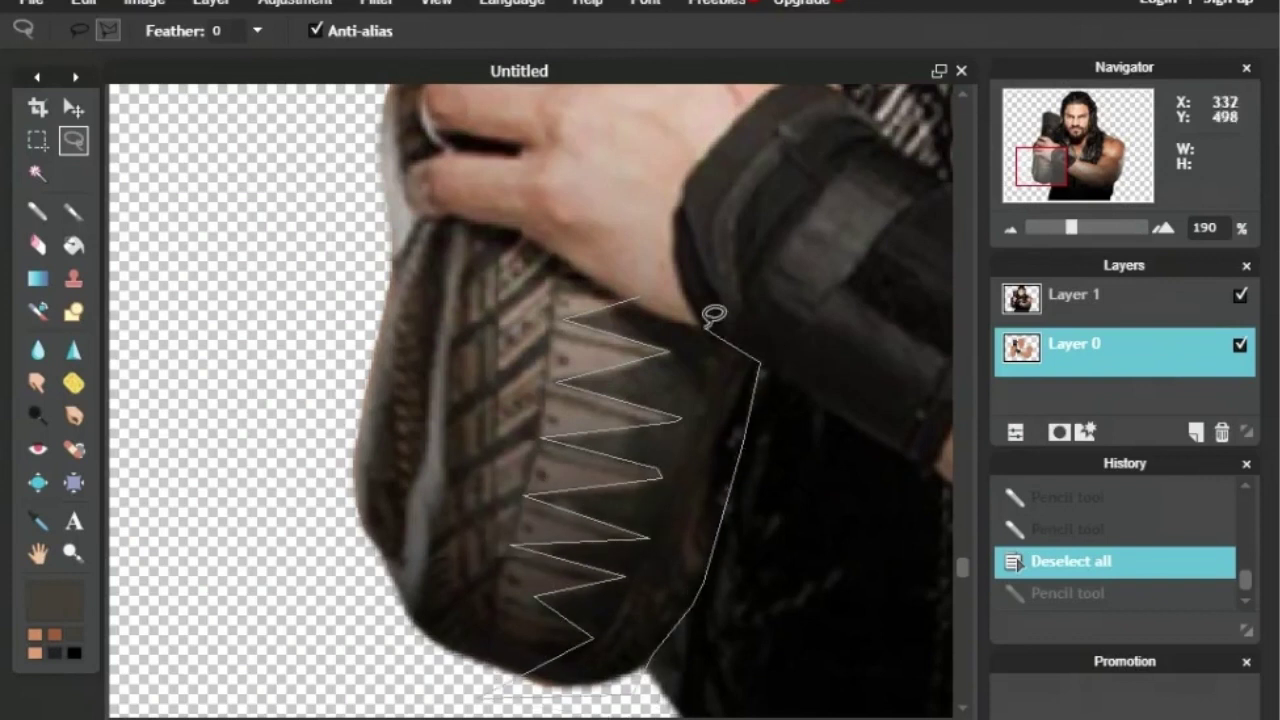
{"action": "left_click", "coordinate": [640, 295]}
Step: Fill the zigzag selection with the dark tone, touch up its edge with a size 20 brush, and deselect
{"action": "left_click", "coordinate": [1240, 296]}
{"action": "left_click", "coordinate": [74, 245]}
{"action": "left_click", "coordinate": [674, 385]}
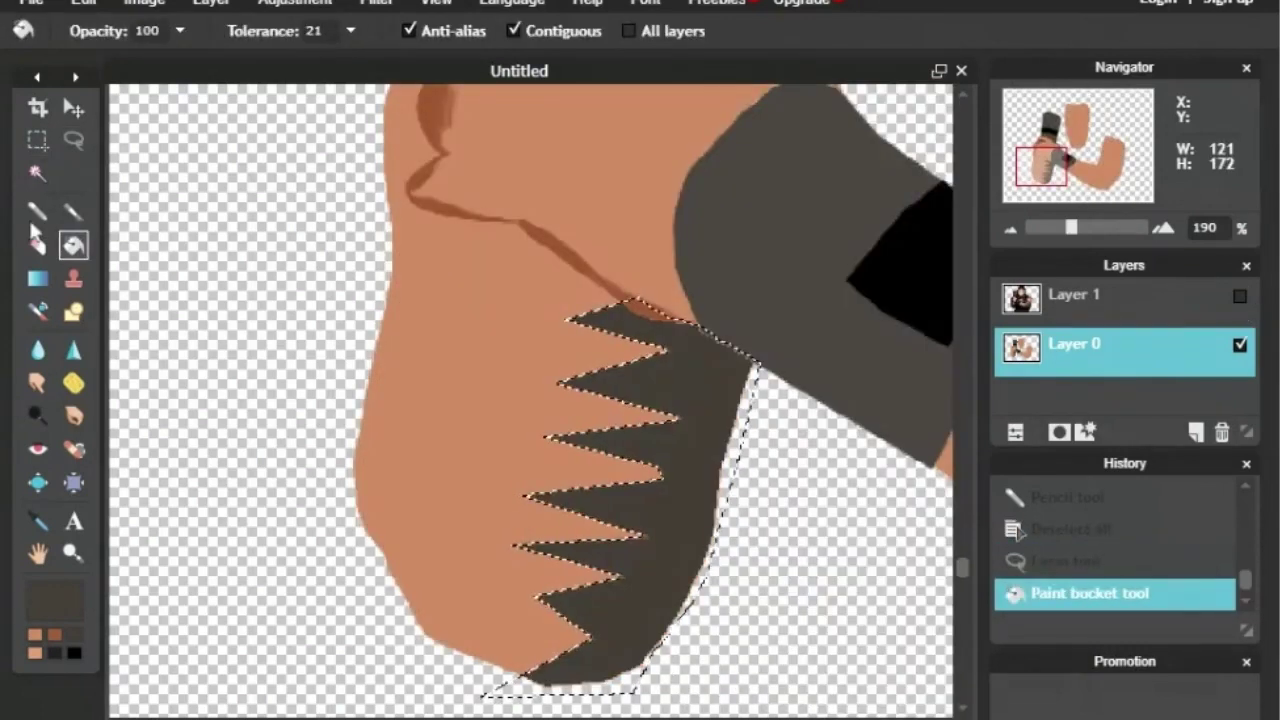
{"action": "left_click", "coordinate": [74, 212]}
{"action": "left_click", "coordinate": [155, 30]}
{"action": "left_click", "coordinate": [309, 86]}
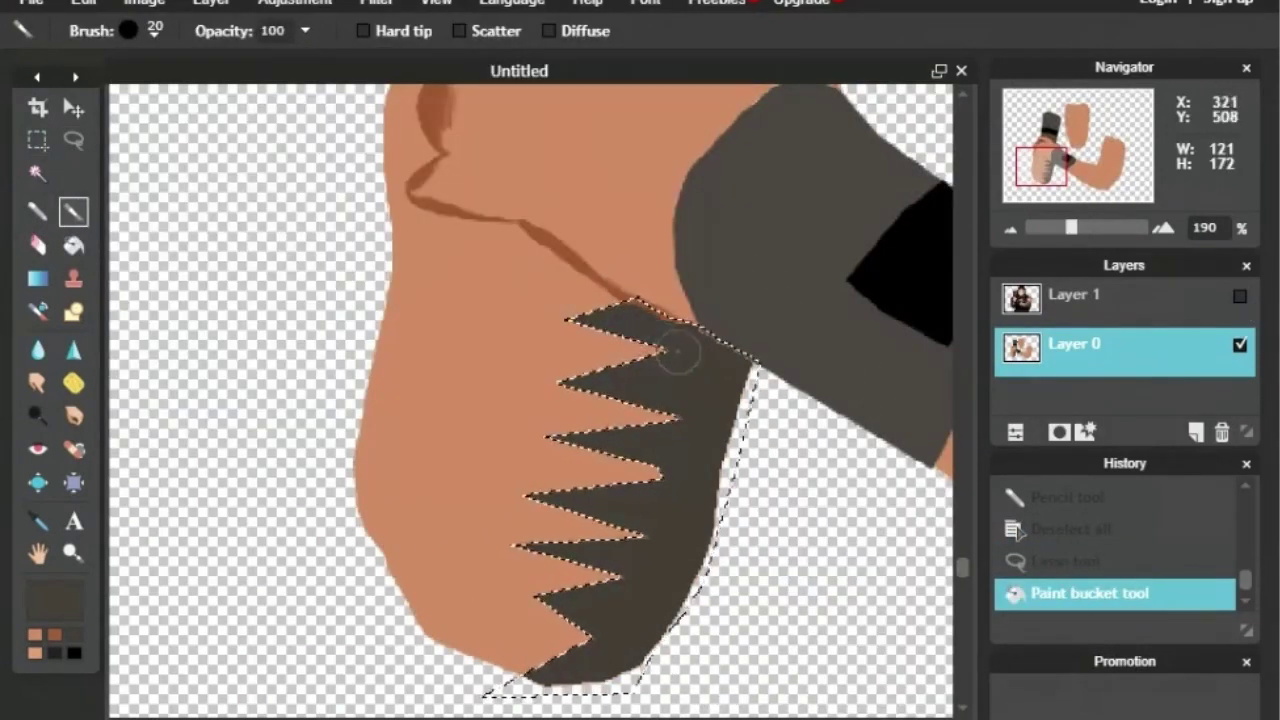
{"action": "left_click", "coordinate": [678, 352]}
{"action": "left_click", "coordinate": [38, 107]}
Step: Show Layer 1 and outline the forearm's outer half along the tattoo's centre line with the lasso
{"action": "left_click", "coordinate": [1240, 297]}
{"action": "left_click", "coordinate": [74, 140]}
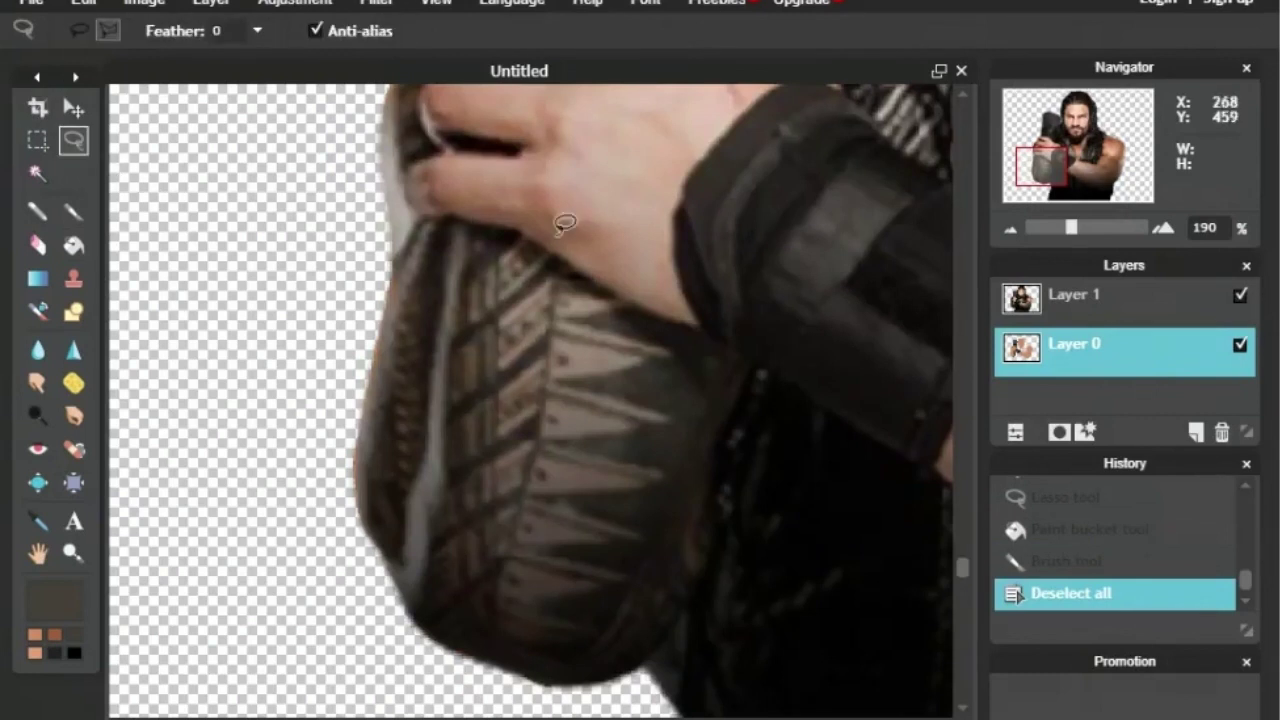
{"action": "left_click_drag", "start_coordinate": [563, 224], "coordinate": [560, 302]}
{"action": "mouse_move", "coordinate": [524, 508]}
{"action": "left_mouse_down"}
{"action": "mouse_move", "coordinate": [484, 660]}
{"action": "mouse_move", "coordinate": [361, 655]}
{"action": "mouse_move", "coordinate": [363, 595]}
{"action": "mouse_move", "coordinate": [333, 500]}
{"action": "mouse_move", "coordinate": [367, 228]}
{"action": "mouse_move", "coordinate": [429, 208]}
{"action": "mouse_move", "coordinate": [565, 220]}
{"action": "left_mouse_up"}
Step: Hide Layer 1 and pencil a dark line down the selection's inner edge along the tattoo's centre
{"action": "left_click", "coordinate": [37, 211]}
{"action": "left_click", "coordinate": [1240, 295]}
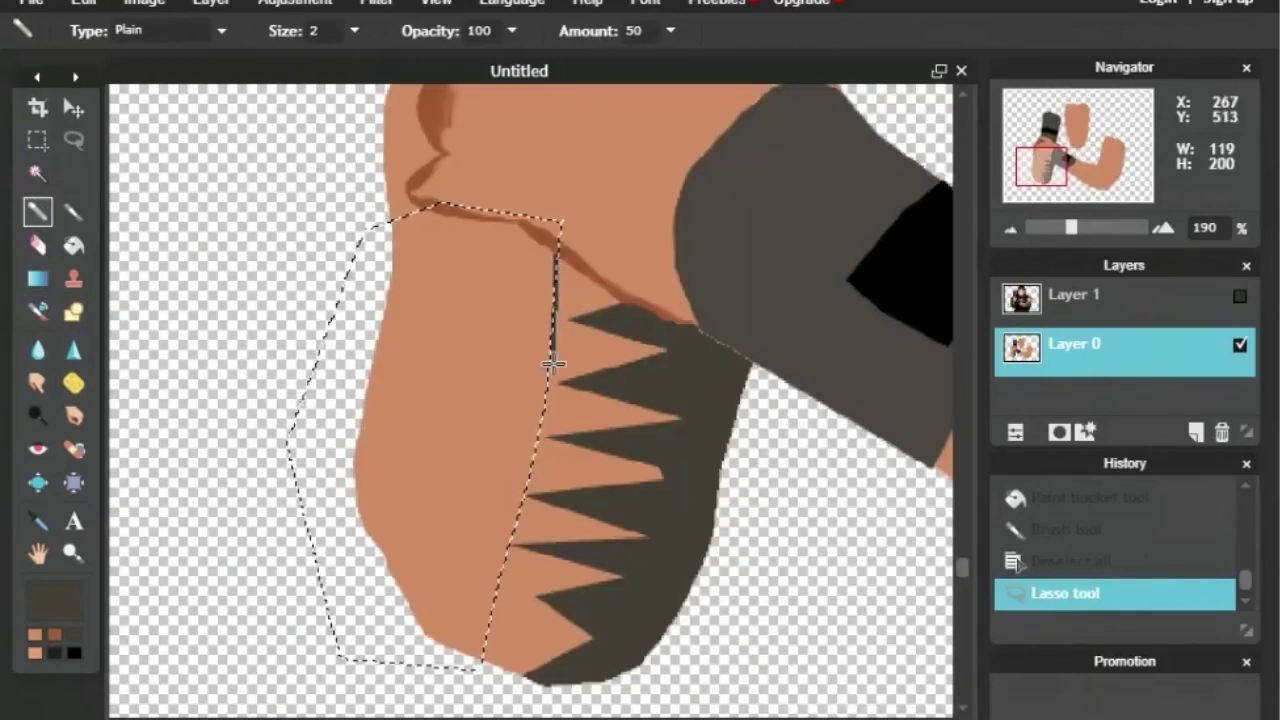
{"action": "left_click_drag", "start_coordinate": [497, 595], "coordinate": [484, 662]}
Step: Show Layer 1, switch the pencil to the Sketchy type, and clear the selection
{"action": "left_click", "coordinate": [1240, 295]}
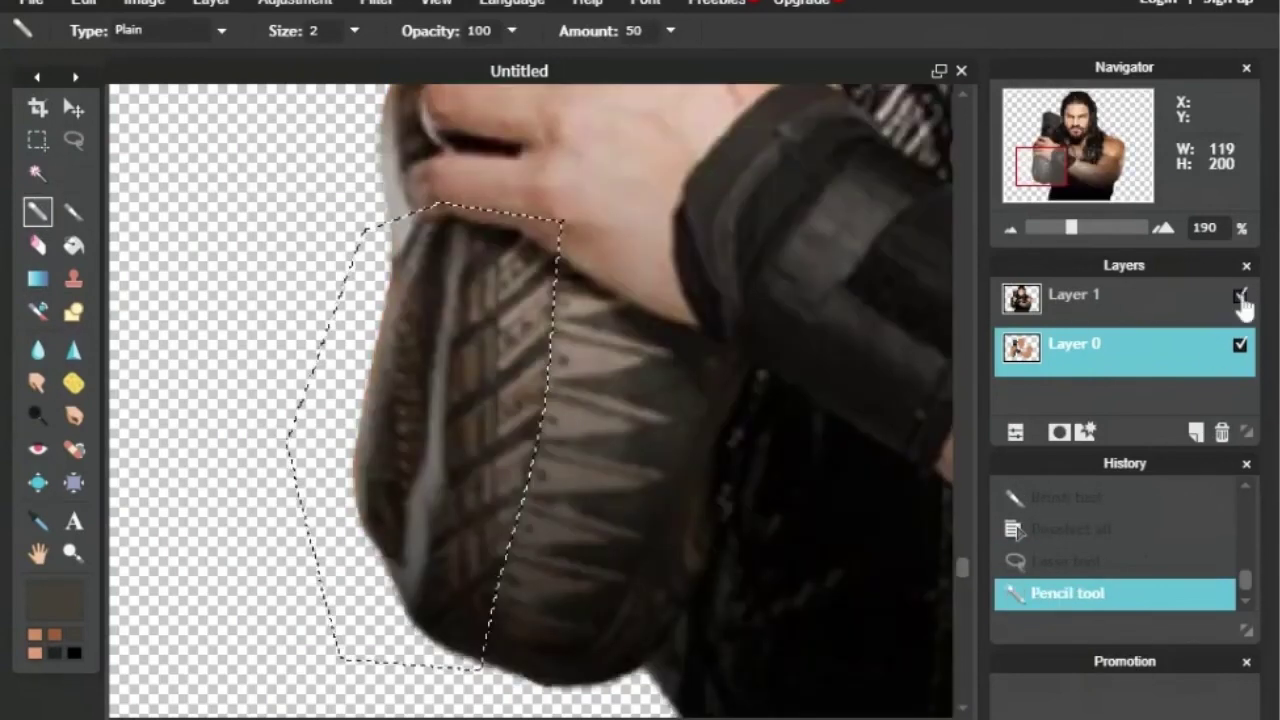
{"action": "left_click", "coordinate": [73, 140]}
{"action": "left_click_drag", "start_coordinate": [183, 140], "coordinate": [180, 145]}
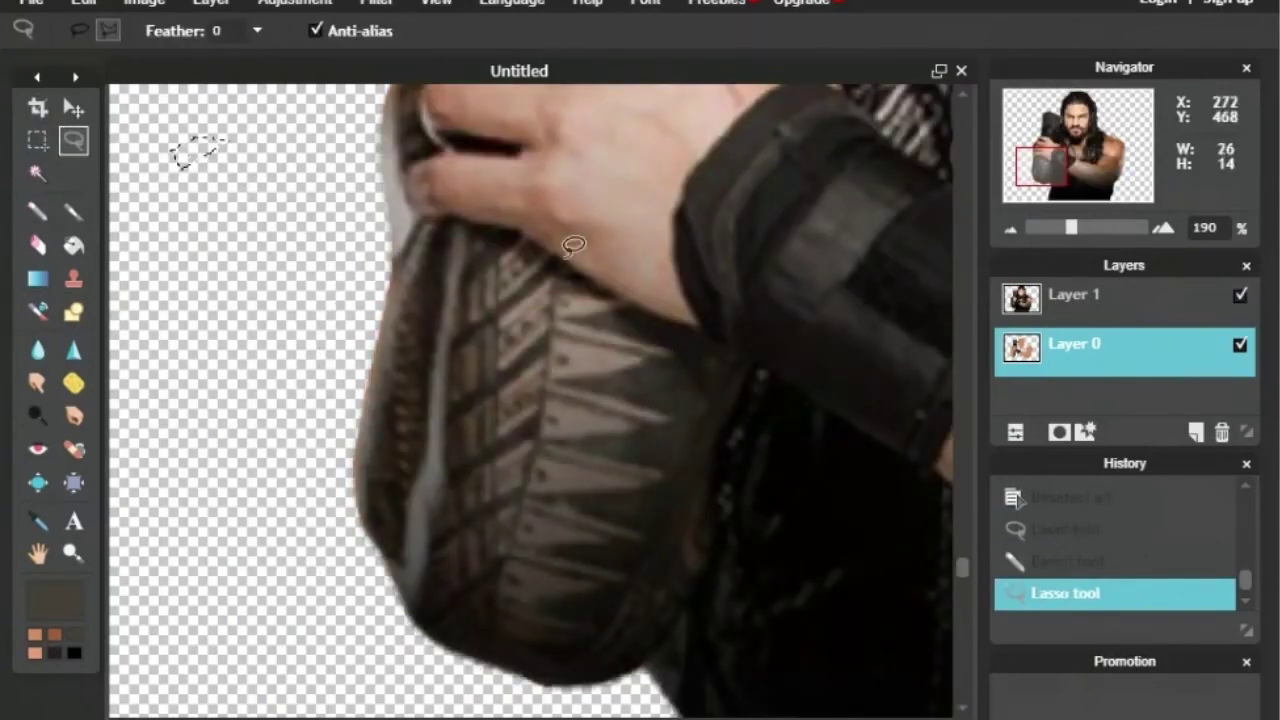
{"action": "left_click", "coordinate": [37, 211]}
{"action": "left_click", "coordinate": [170, 30]}
{"action": "left_click", "coordinate": [140, 77]}
{"action": "key", "text": "ctrl+d"}
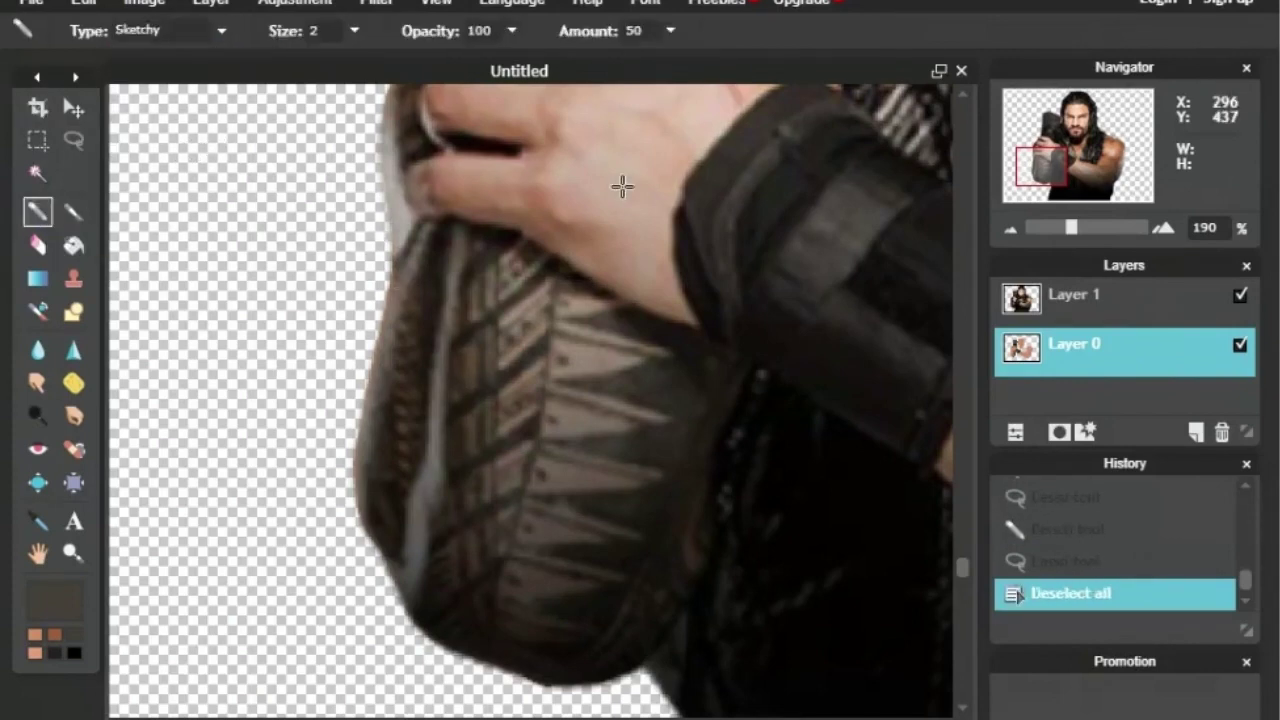
Step: Pencil a dark line down the pale stripe on the forearm's outer side and compare it with the photo
{"action": "left_click", "coordinate": [1165, 228]}
{"action": "left_click_drag", "start_coordinate": [1043, 160], "coordinate": [1042, 164]}
{"action": "left_click", "coordinate": [1241, 297]}
{"action": "left_click", "coordinate": [1241, 297]}
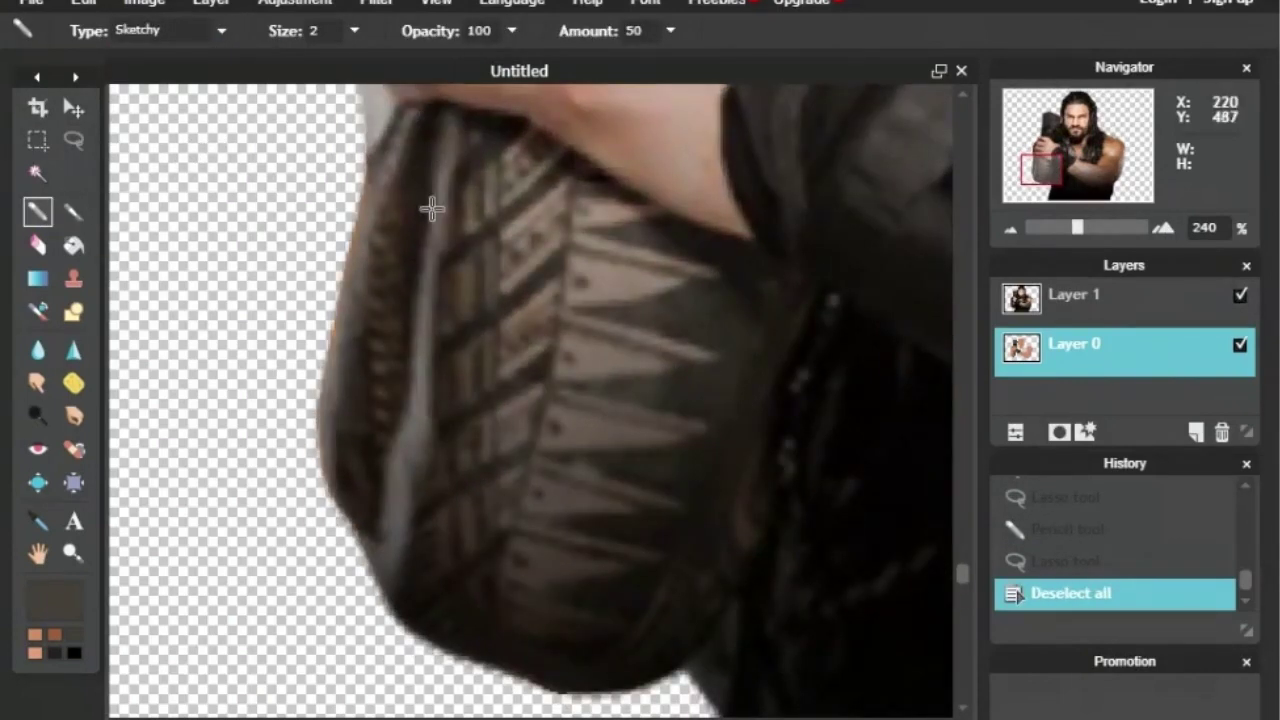
{"action": "left_click_drag", "start_coordinate": [405, 402], "coordinate": [409, 420]}
{"action": "left_click", "coordinate": [1240, 295]}
{"action": "left_click", "coordinate": [1240, 295]}
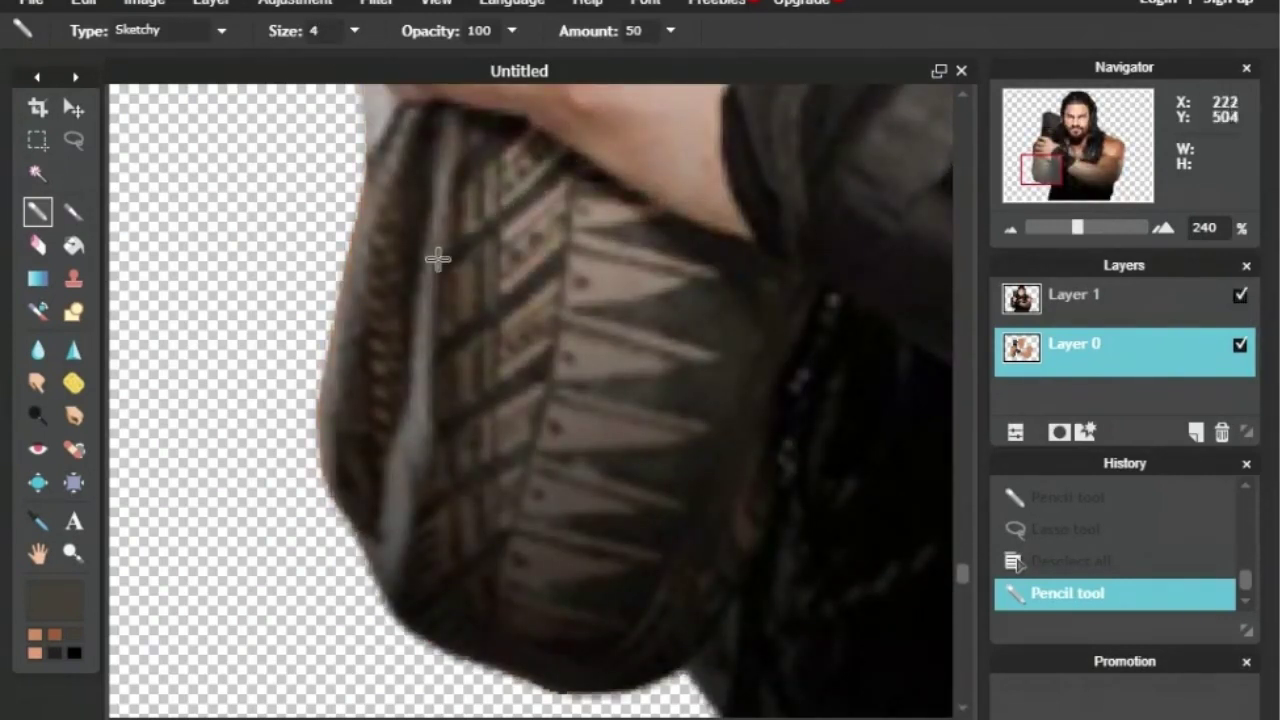
Step: Draw the tattoo's diagonal stripes with the Sketchy pencil at size 4 and hide Layer 1
{"action": "left_click_drag", "start_coordinate": [438, 260], "coordinate": [432, 264]}
{"action": "left_click_drag", "start_coordinate": [562, 258], "coordinate": [419, 367]}
{"action": "left_click_drag", "start_coordinate": [450, 422], "coordinate": [445, 425]}
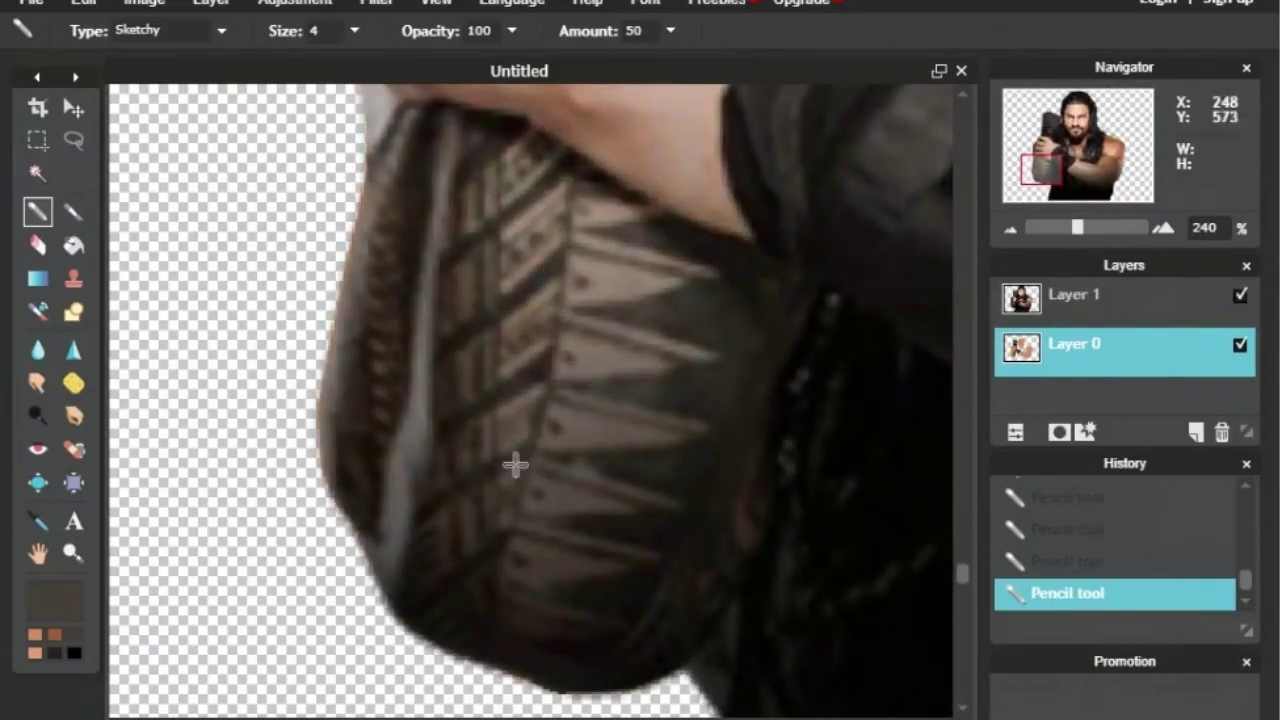
{"action": "scroll", "coordinate": [958, 300], "scroll_direction": "down", "scroll_amount": 1}
{"action": "left_click", "coordinate": [1240, 295]}
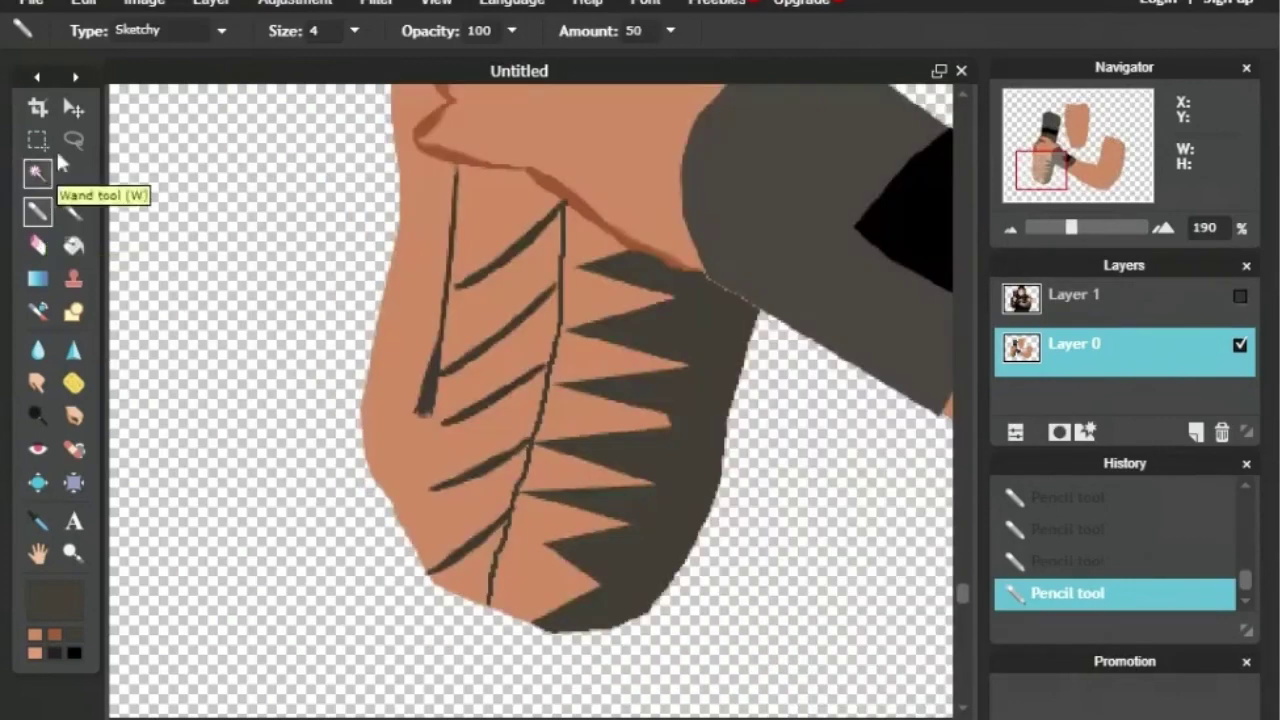
Step: Set the main colour to a darker shade and pencil a thick shadow around the forearm's outer and lower edge
{"action": "left_click", "coordinate": [45, 600]}
{"action": "left_click", "coordinate": [717, 217]}
{"action": "left_click", "coordinate": [897, 537]}
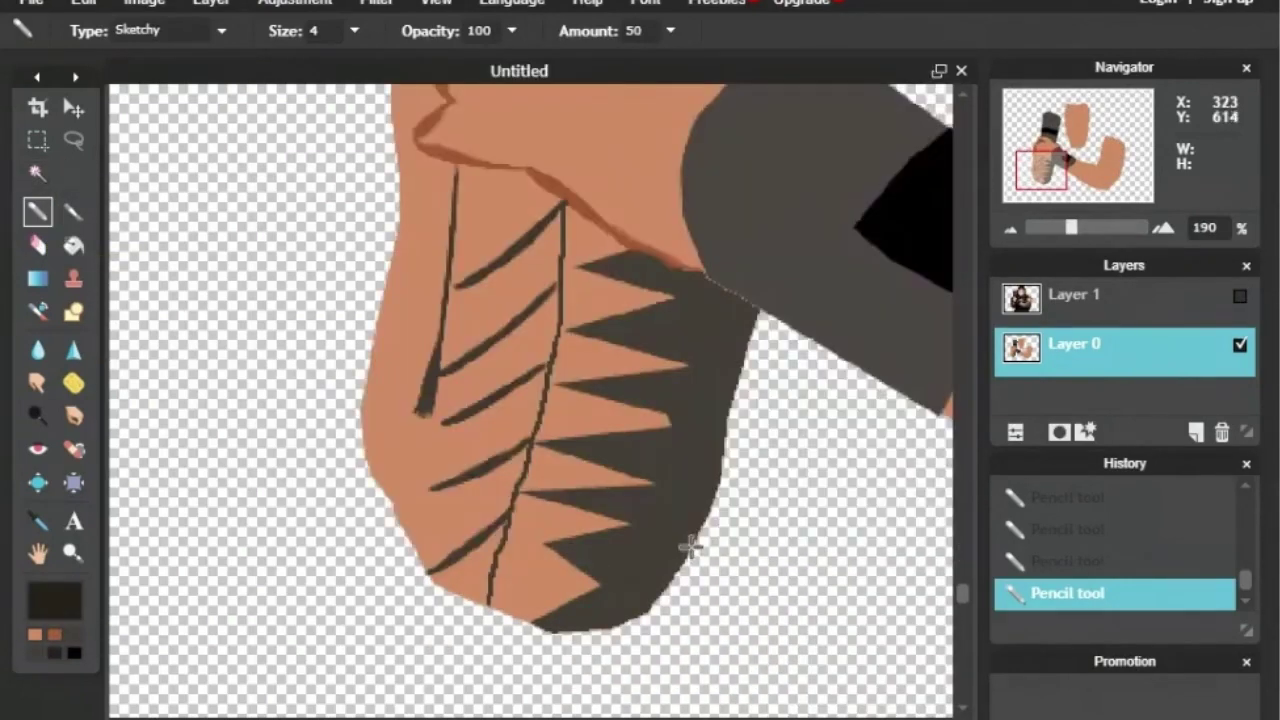
{"action": "mouse_move", "coordinate": [689, 543]}
{"action": "left_mouse_down"}
{"action": "mouse_move", "coordinate": [630, 612]}
{"action": "mouse_move", "coordinate": [535, 626]}
{"action": "mouse_move", "coordinate": [472, 601]}
{"action": "mouse_move", "coordinate": [404, 537]}
{"action": "mouse_move", "coordinate": [363, 451]}
{"action": "mouse_move", "coordinate": [397, 262]}
{"action": "mouse_move", "coordinate": [398, 92]}
{"action": "mouse_move", "coordinate": [422, 336]}
{"action": "mouse_move", "coordinate": [410, 278]}
{"action": "mouse_move", "coordinate": [376, 411]}
{"action": "mouse_move", "coordinate": [414, 532]}
{"action": "mouse_move", "coordinate": [398, 468]}
{"action": "mouse_move", "coordinate": [427, 500]}
{"action": "mouse_move", "coordinate": [437, 485]}
{"action": "mouse_move", "coordinate": [501, 601]}
{"action": "left_mouse_up"}
{"action": "left_click", "coordinate": [1240, 300]}
{"action": "left_click", "coordinate": [1240, 300]}
Step: Set the brush to size 5 with a hard tip and dot the base of each tattoo tooth
{"action": "left_click", "coordinate": [73, 212]}
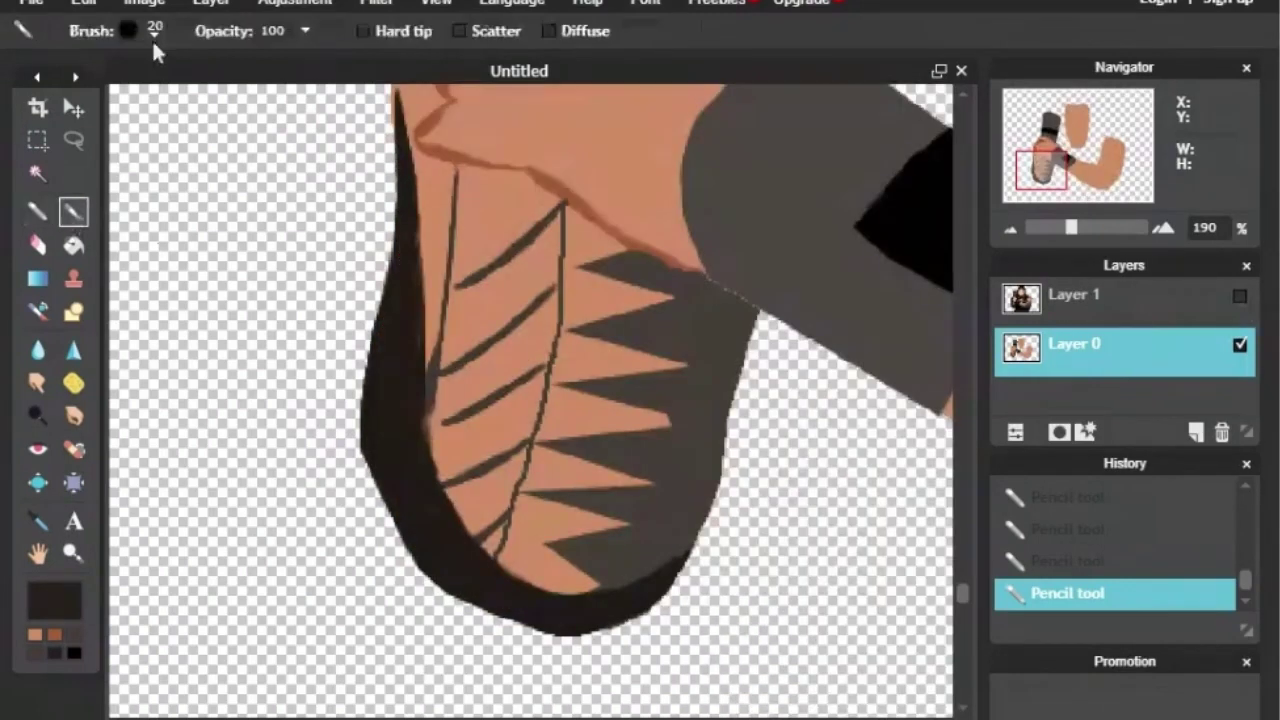
{"action": "left_click", "coordinate": [153, 34]}
{"action": "left_click", "coordinate": [224, 86]}
{"action": "left_click", "coordinate": [363, 31]}
{"action": "left_click", "coordinate": [128, 32]}
{"action": "left_click", "coordinate": [1240, 298]}
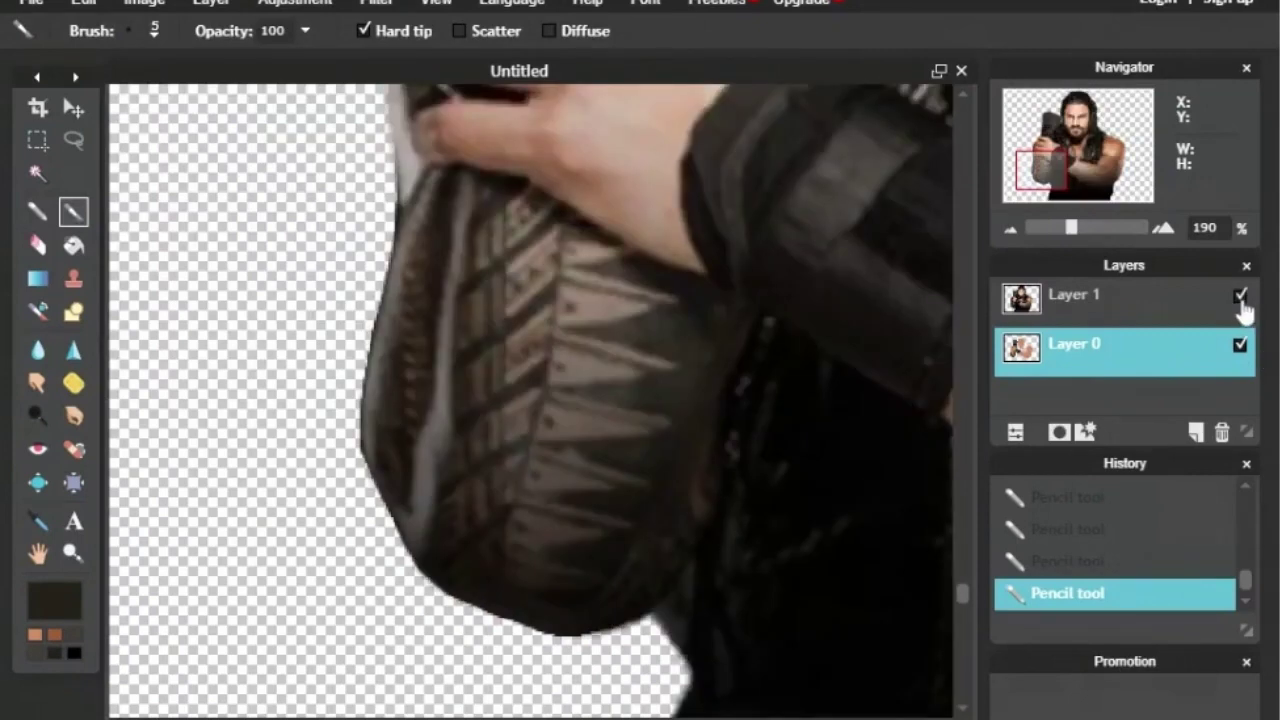
{"action": "left_click", "coordinate": [1240, 298]}
{"action": "left_click", "coordinate": [578, 240]}
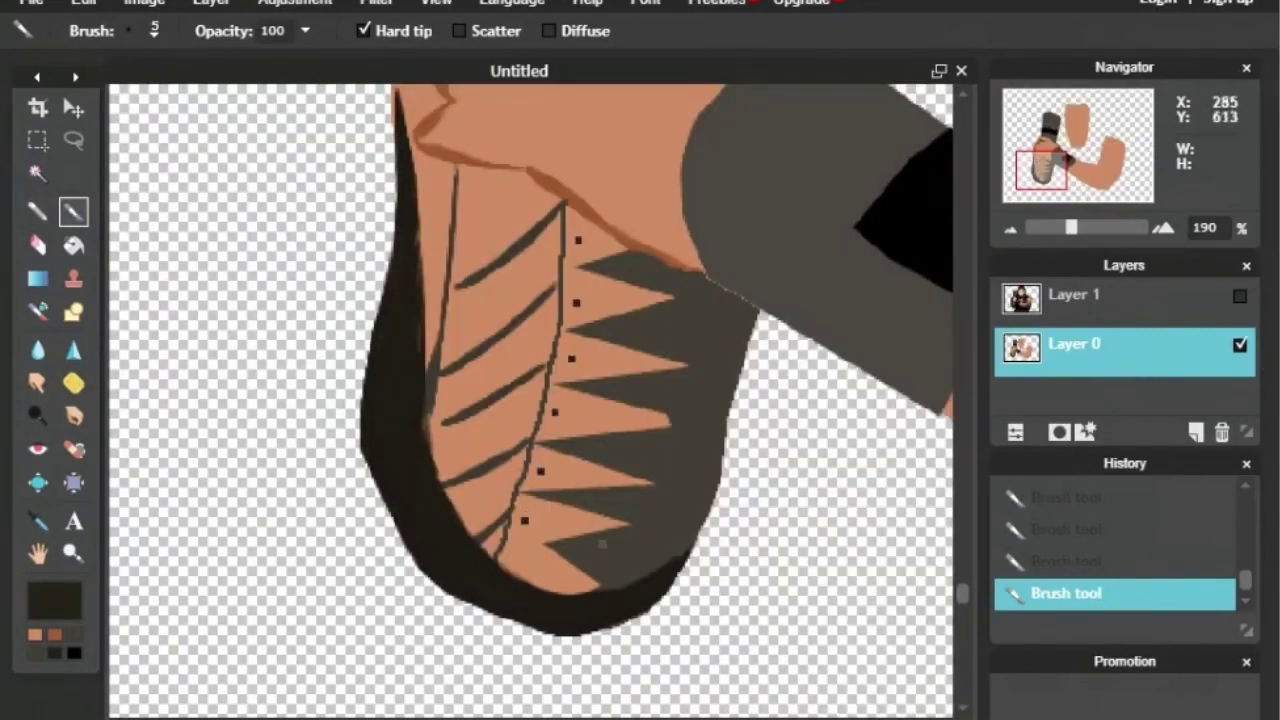
Step: Compare the tattoo with the photo, sample the skin tone from a tooth, and darken the main colour to brown
{"action": "left_click", "coordinate": [1240, 296]}
{"action": "left_click", "coordinate": [1240, 296]}
{"action": "left_click", "coordinate": [1240, 296]}
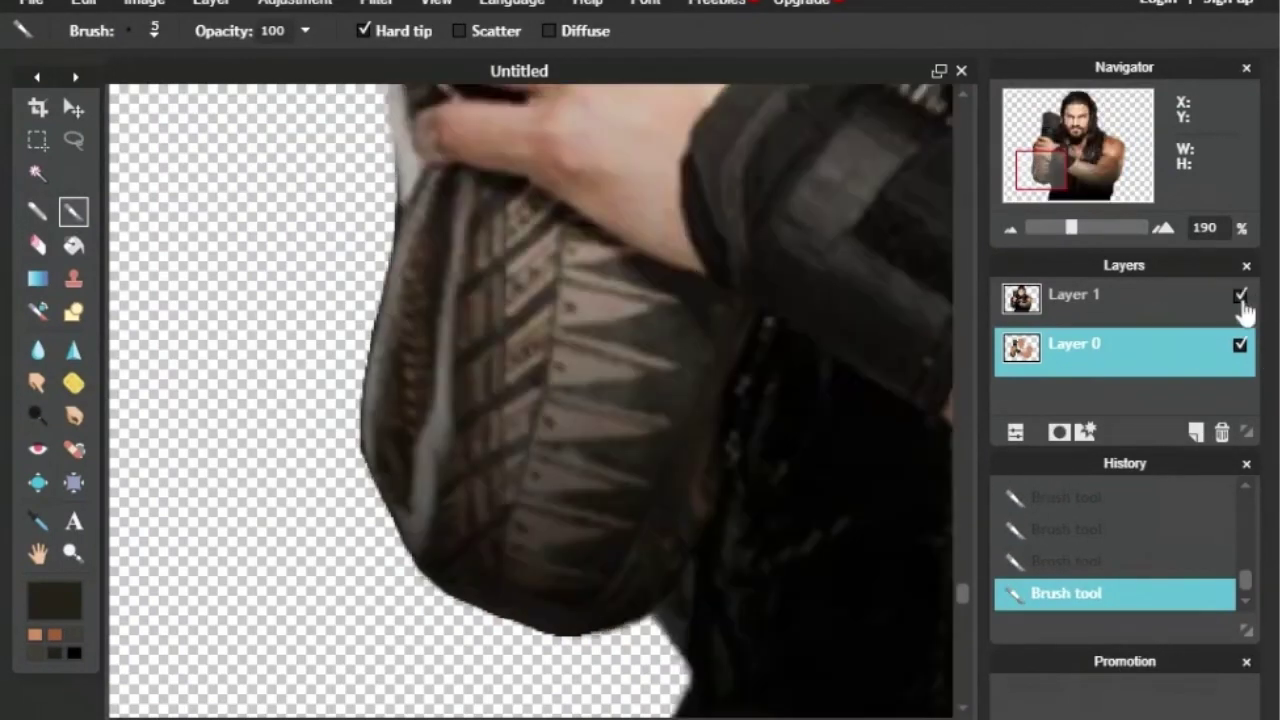
{"action": "left_click", "coordinate": [1240, 296]}
{"action": "key", "text": "i"}
{"action": "left_click", "coordinate": [635, 415]}
{"action": "left_click", "coordinate": [55, 600]}
{"action": "left_click", "coordinate": [716, 214]}
{"action": "left_click", "coordinate": [900, 538]}
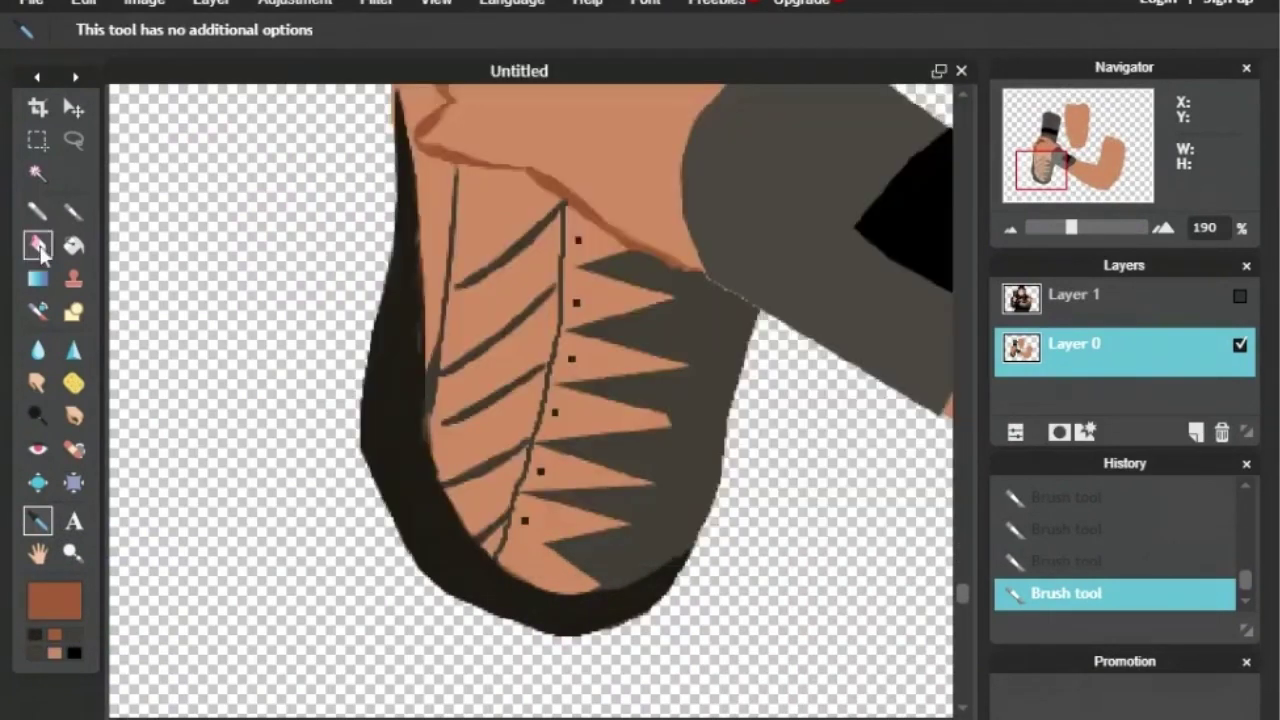
Step: Fill the tattoo's teeth and the lower gaps between its diagonal stripes with brown using the Paint bucket
{"action": "left_click", "coordinate": [74, 245]}
{"action": "left_click", "coordinate": [588, 361]}
{"action": "left_click", "coordinate": [567, 420]}
{"action": "left_click", "coordinate": [548, 478]}
{"action": "left_click", "coordinate": [533, 540]}
{"action": "left_click", "coordinate": [469, 443]}
{"action": "left_click", "coordinate": [466, 323]}
{"action": "key", "text": "ctrl+z"}
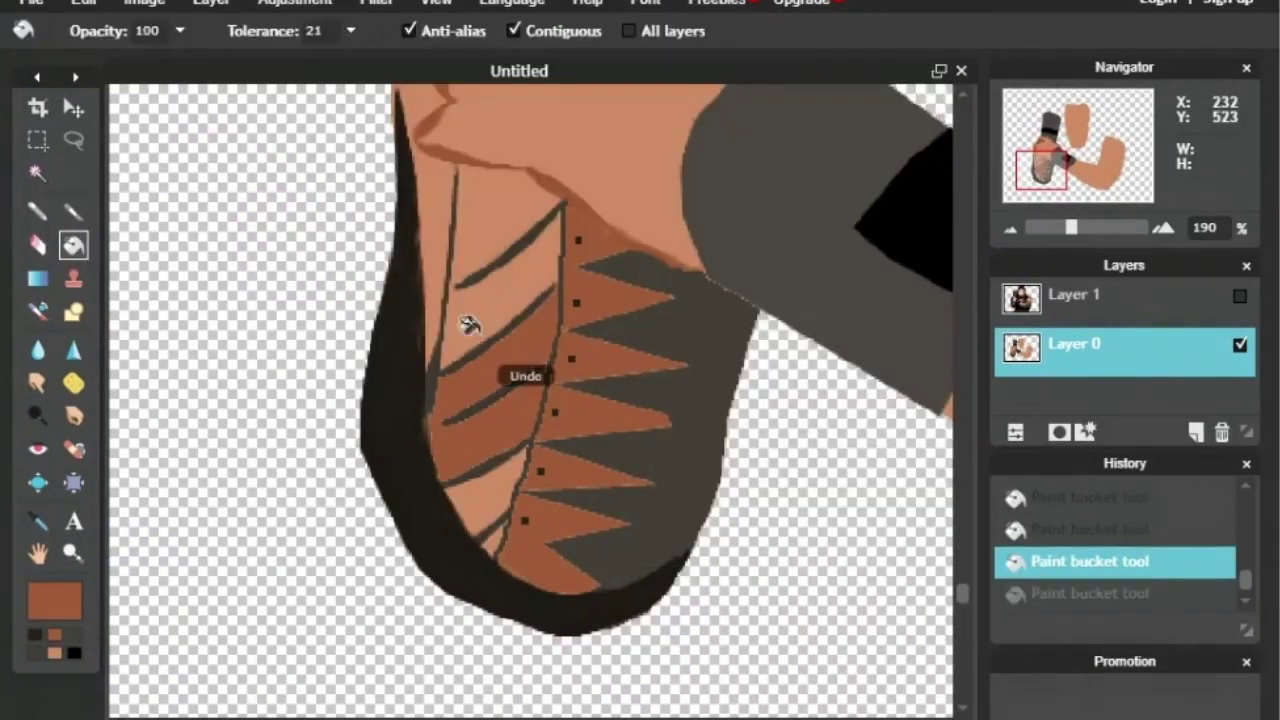
{"action": "left_click", "coordinate": [460, 487]}
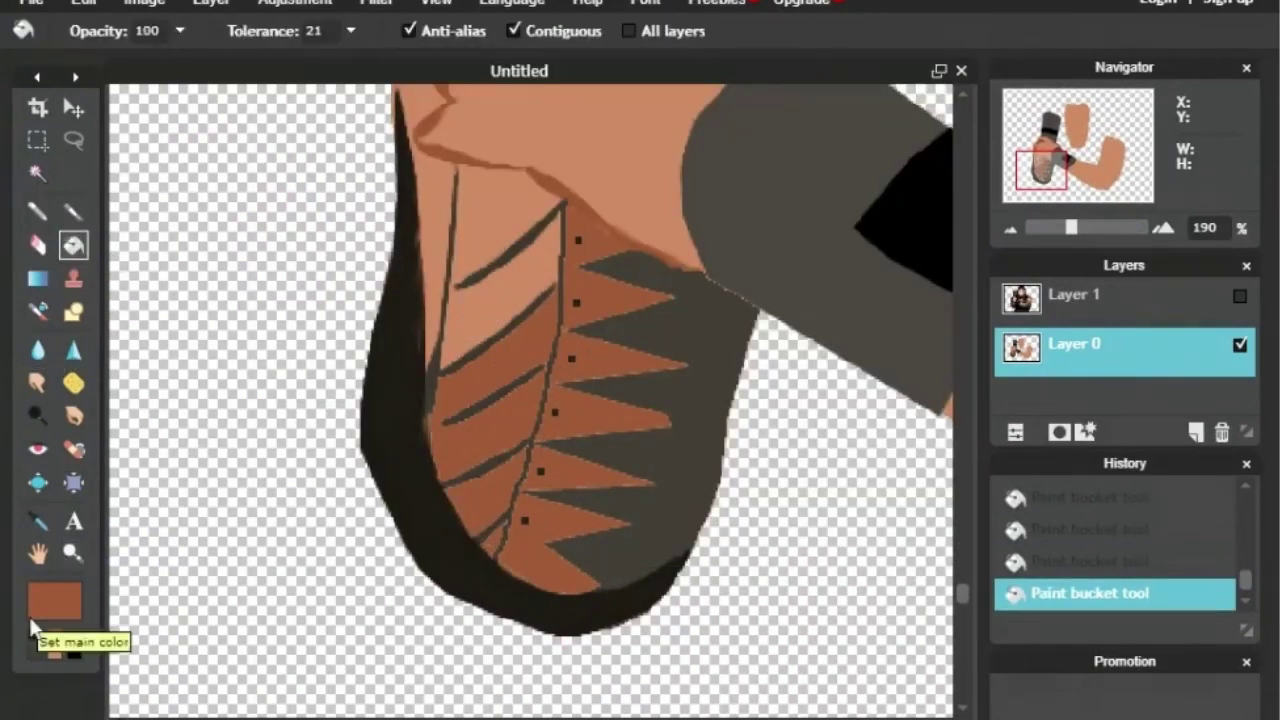
Step: Brush dark grey over the top of the tattoo's outer line and return the main colour to brown
{"action": "left_click", "coordinate": [75, 635]}
{"action": "left_click", "coordinate": [74, 211]}
{"action": "left_click", "coordinate": [66, 634]}
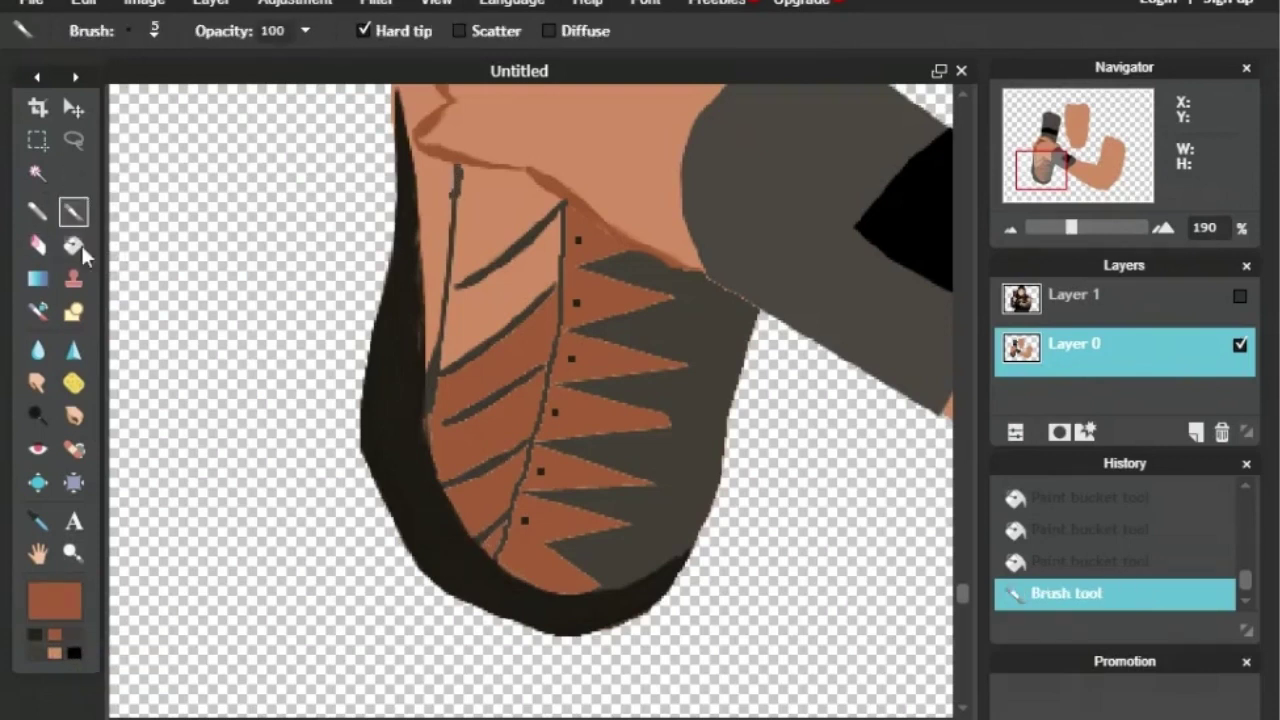
Step: Try to fill the tattoo's upper area below the fingers with brown using the Paint bucket
{"action": "left_click", "coordinate": [73, 245]}
{"action": "left_click", "coordinate": [500, 194]}
{"action": "key", "text": "ctrl+z"}
{"action": "left_click", "coordinate": [38, 520]}
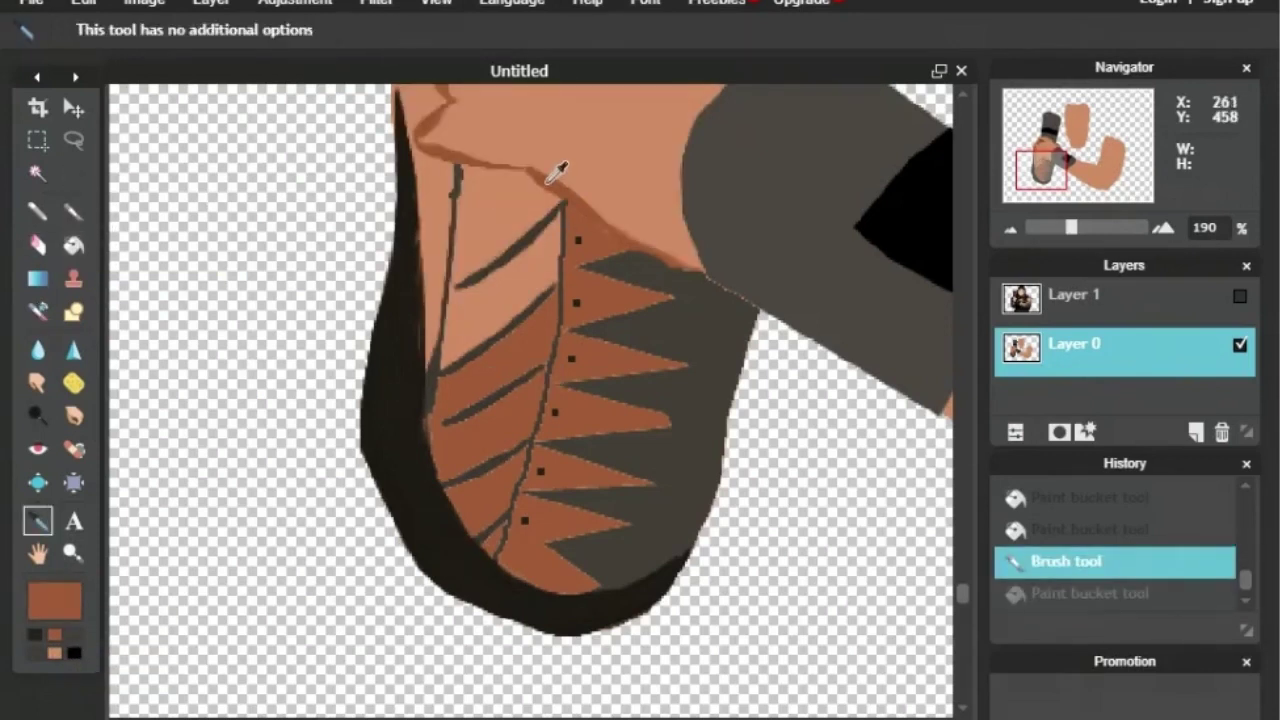
Step: Close the gap in the outline below the fingers with the Brush and fill the tattoo's upper area with brown
{"action": "left_click", "coordinate": [73, 211]}
{"action": "left_click", "coordinate": [429, 150]}
{"action": "left_click", "coordinate": [80, 252]}
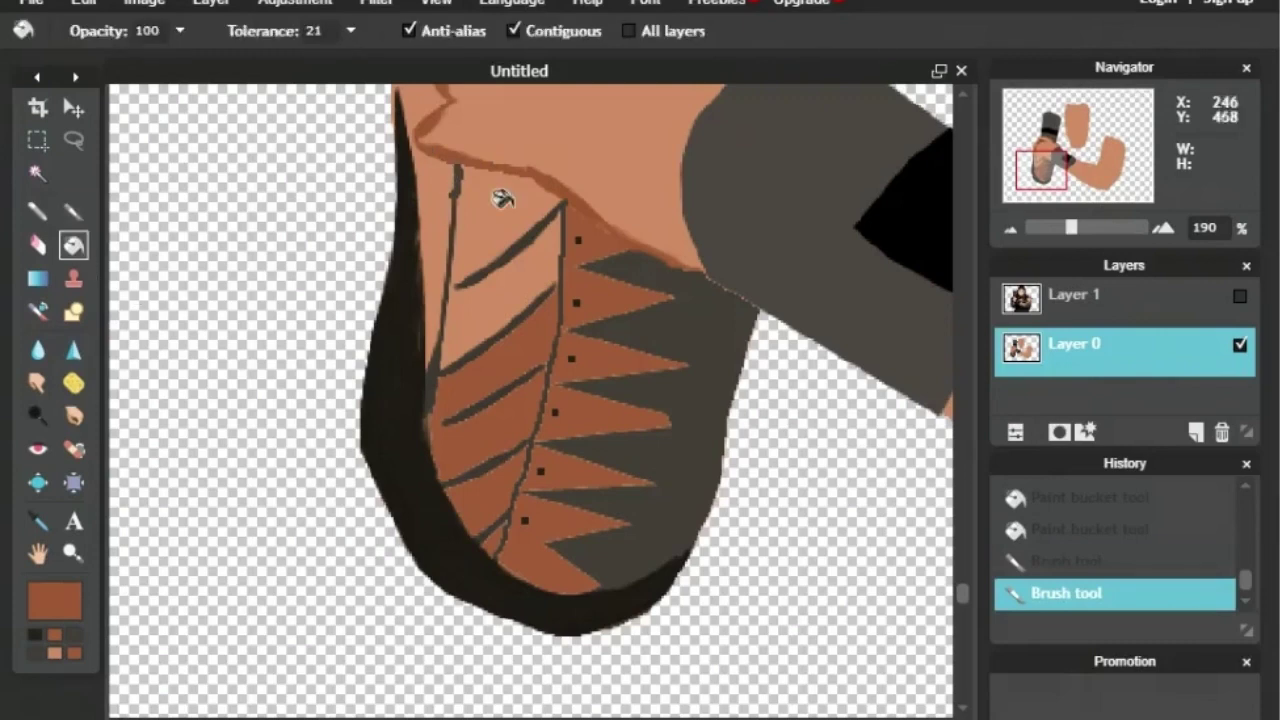
{"action": "left_click", "coordinate": [501, 202]}
Step: Try to fill the strip along the fingers' outer edge with brown, brushing over outline gaps between attempts and undoing each fill
{"action": "left_click_drag", "start_coordinate": [1056, 167], "coordinate": [1049, 151]}
{"action": "left_click", "coordinate": [515, 268]}
{"action": "key", "text": "ctrl+z"}
{"action": "key", "text": "b"}
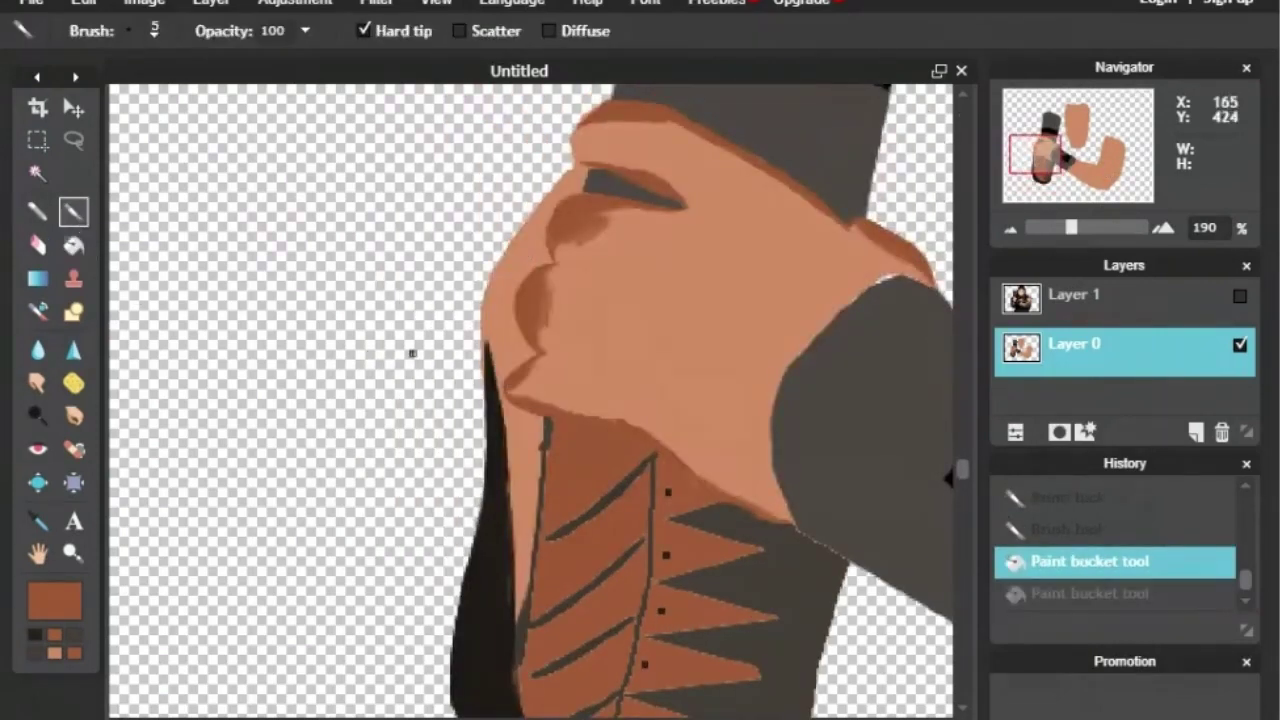
{"action": "left_click_drag", "start_coordinate": [552, 221], "coordinate": [590, 193]}
{"action": "left_click", "coordinate": [78, 249]}
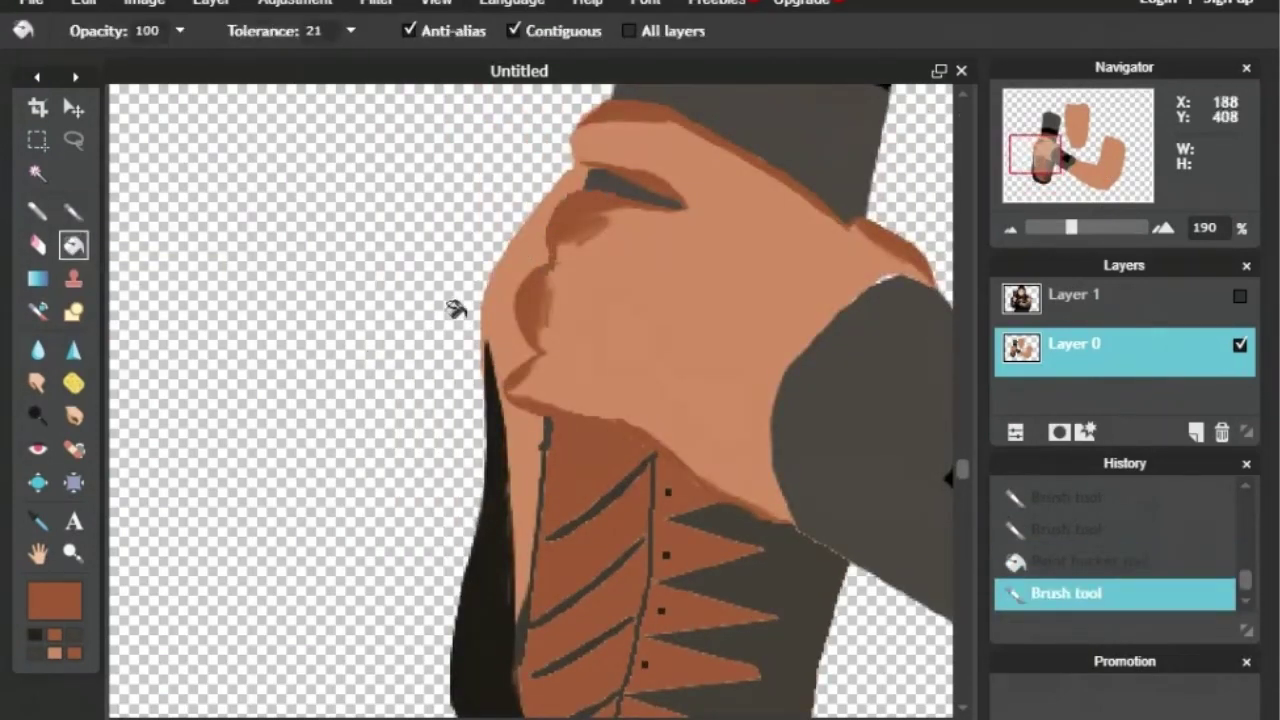
{"action": "left_click", "coordinate": [497, 319]}
{"action": "key", "text": "ctrl+z"}
{"action": "key", "text": "b"}
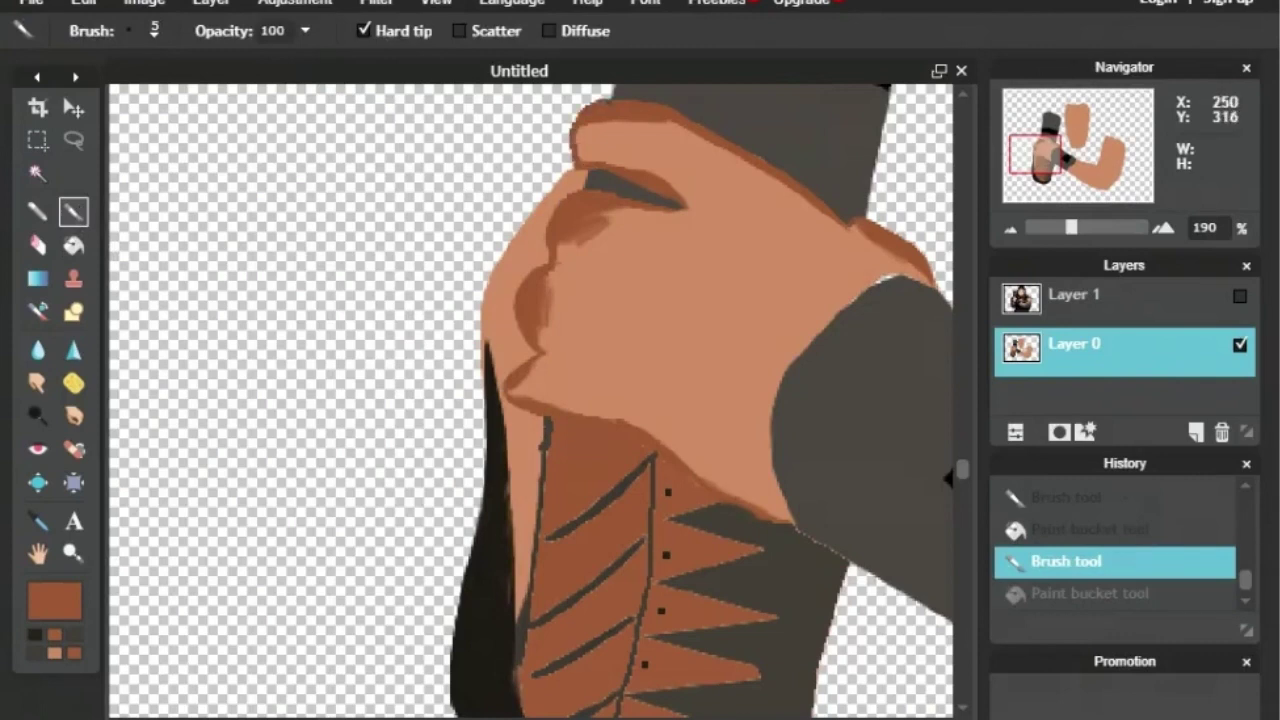
{"action": "key", "text": "g"}
{"action": "left_click", "coordinate": [491, 277]}
{"action": "key", "text": "ctrl+z"}
Step: Darken the main colour to a deeper brown and brush a thin outline along the finger edges down to the tattoo
{"action": "left_click", "coordinate": [56, 603]}
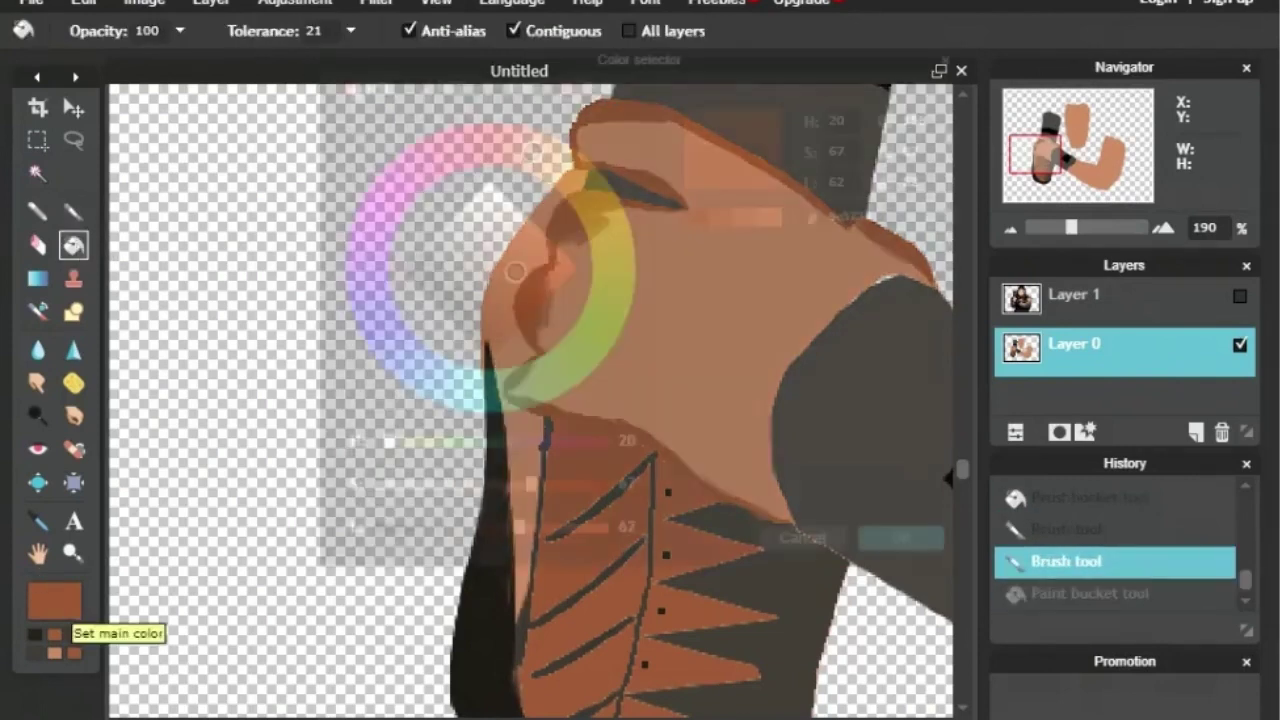
{"action": "left_click_drag", "start_coordinate": [512, 272], "coordinate": [490, 290]}
{"action": "left_click", "coordinate": [900, 538]}
{"action": "left_click", "coordinate": [79, 211]}
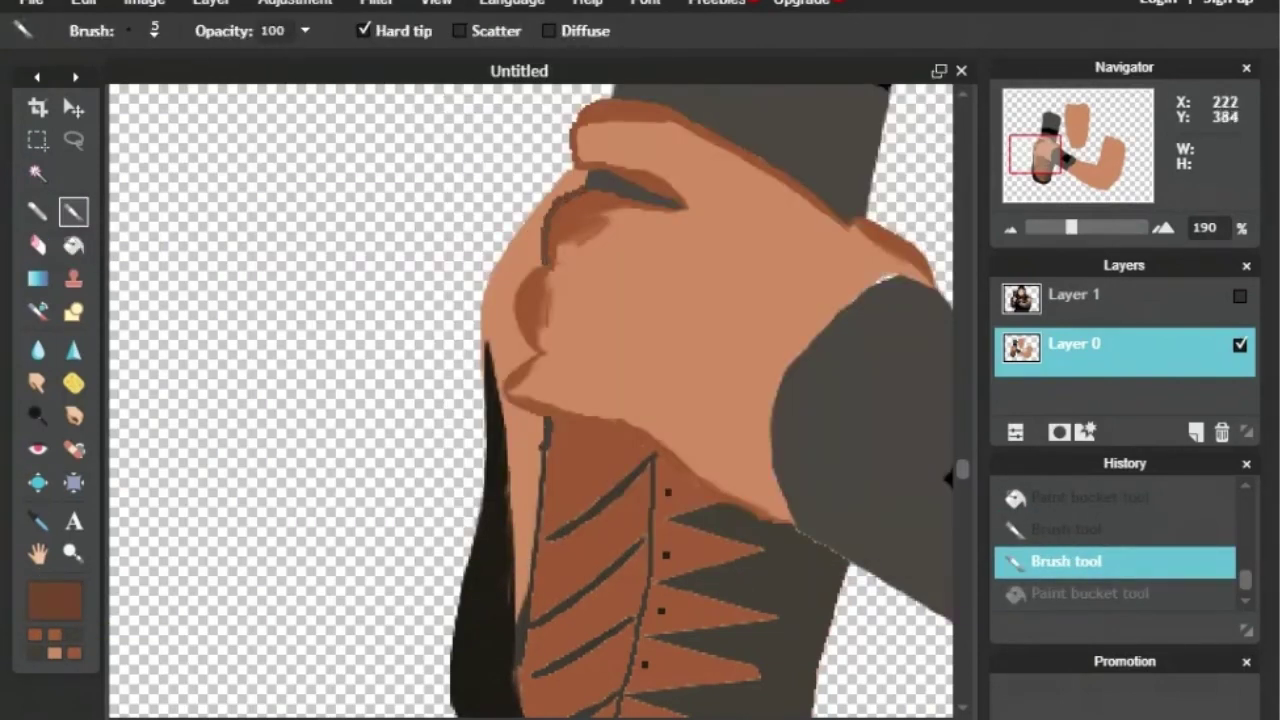
{"action": "left_click_drag", "start_coordinate": [511, 376], "coordinate": [549, 423]}
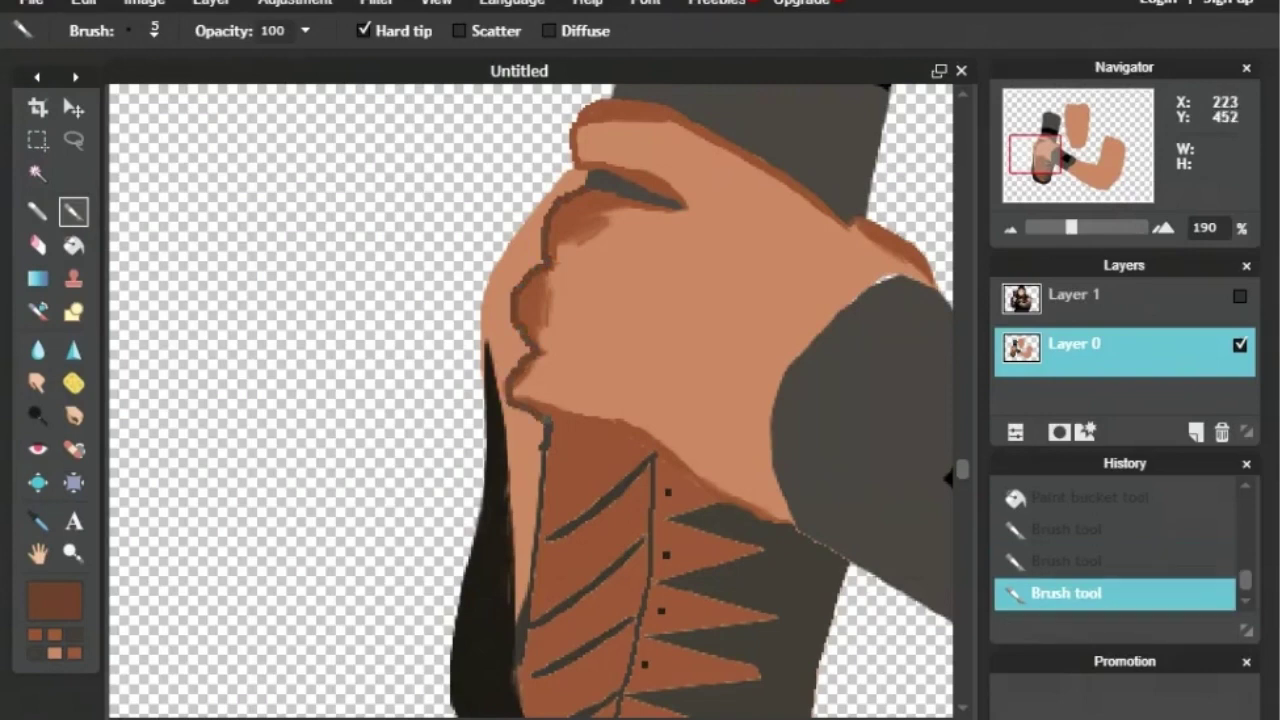
Step: Sample the tattoo's lighter brown and fill the strip along the fingers' outer edge with it
{"action": "left_click", "coordinate": [76, 247]}
{"action": "left_click", "coordinate": [38, 520]}
{"action": "left_click", "coordinate": [590, 450]}
{"action": "left_click", "coordinate": [76, 247]}
{"action": "left_click", "coordinate": [498, 319]}
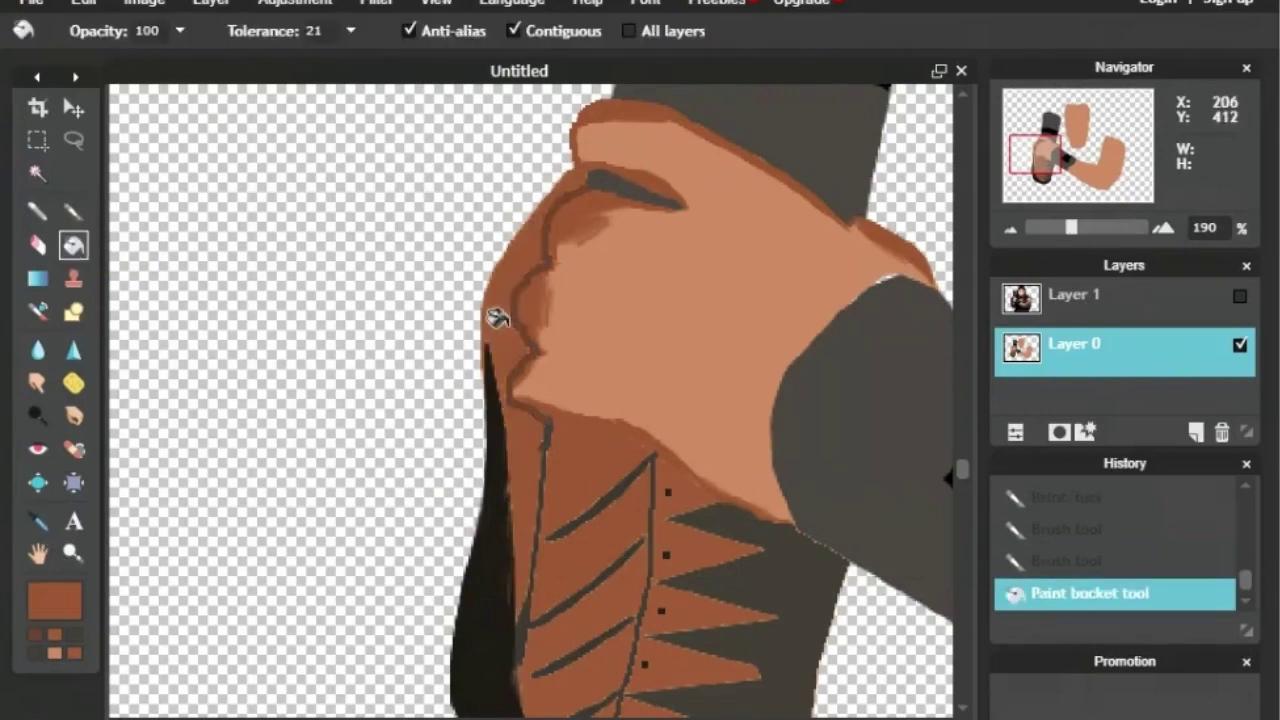
Step: Compare the arm with the photo, sample the wristband's grey, and darken the main colour for the vest
{"action": "left_click", "coordinate": [1012, 232]}
{"action": "left_click_drag", "start_coordinate": [1040, 155], "coordinate": [1049, 155]}
{"action": "left_click", "coordinate": [1239, 297]}
{"action": "left_click", "coordinate": [38, 520]}
{"action": "left_click", "coordinate": [1239, 297]}
{"action": "left_click", "coordinate": [421, 414]}
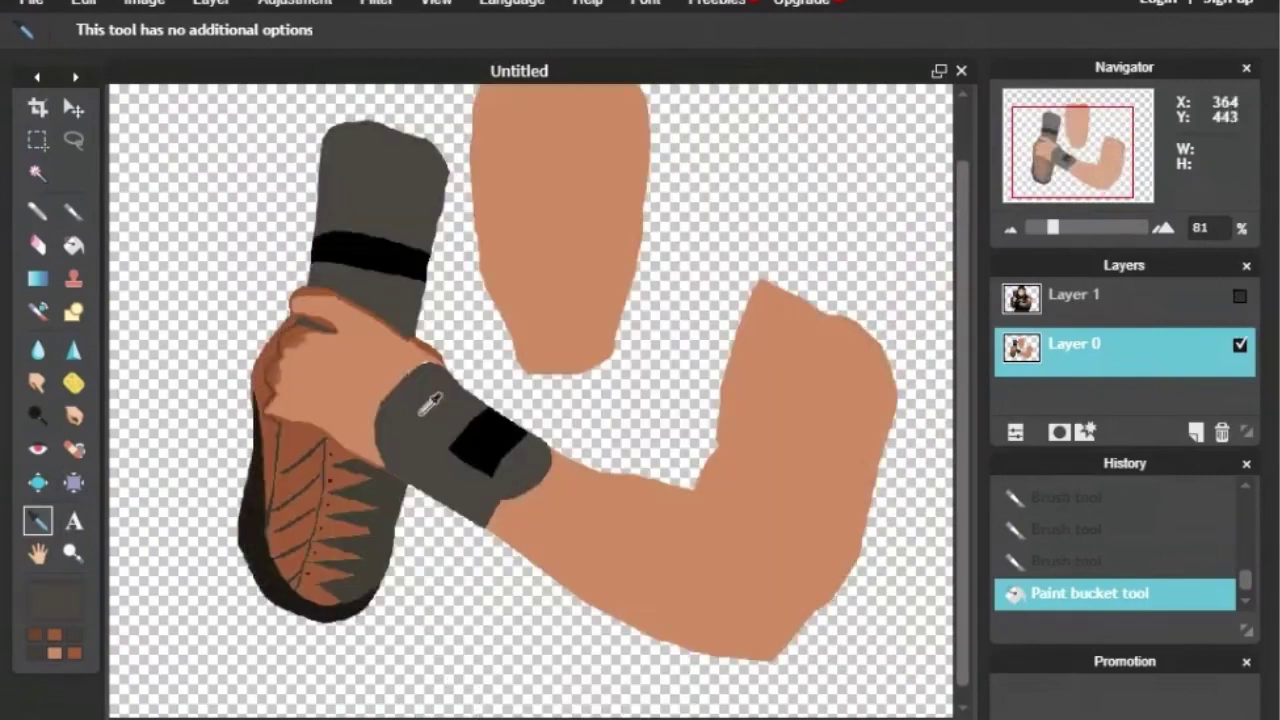
{"action": "left_click", "coordinate": [55, 600]}
{"action": "left_click", "coordinate": [725, 218]}
{"action": "left_click", "coordinate": [915, 538]}
Step: Outline the vest over the photo with the polygonal Lasso, passing behind the face and arms, and hide the photo layer
{"action": "key", "text": "l"}
{"action": "left_click", "coordinate": [1240, 296]}
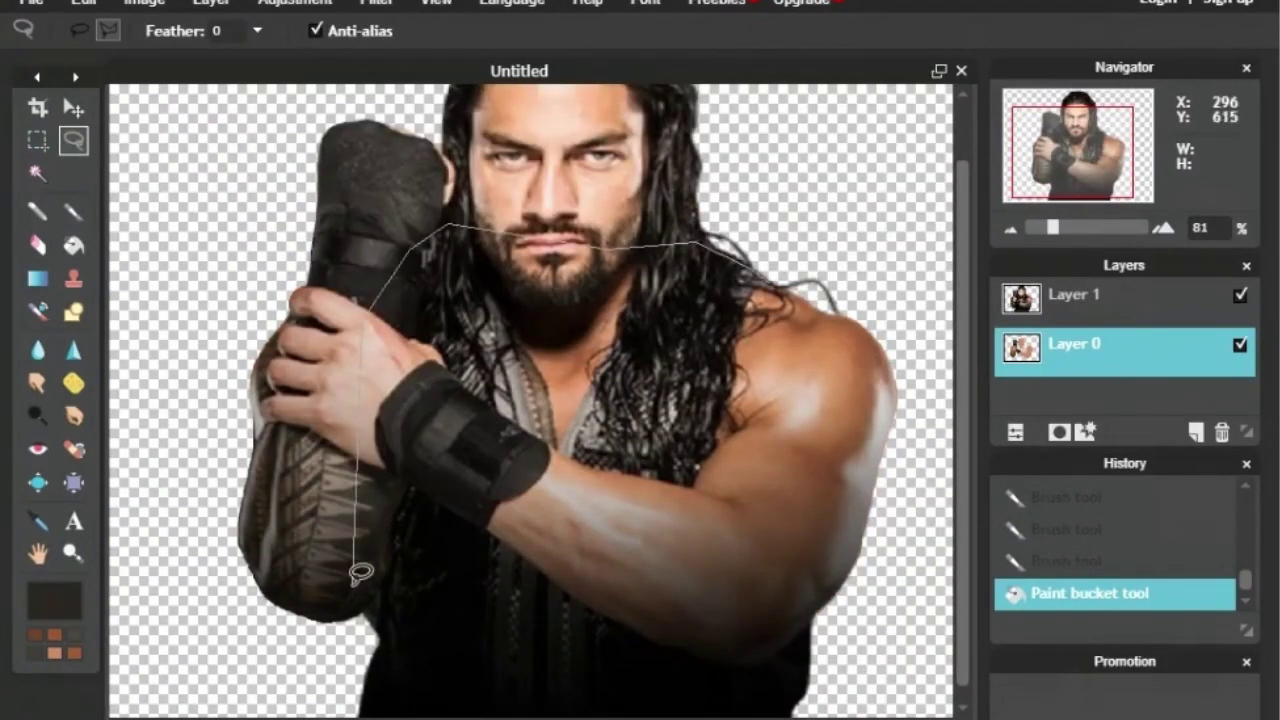
{"action": "left_click", "coordinate": [365, 711]}
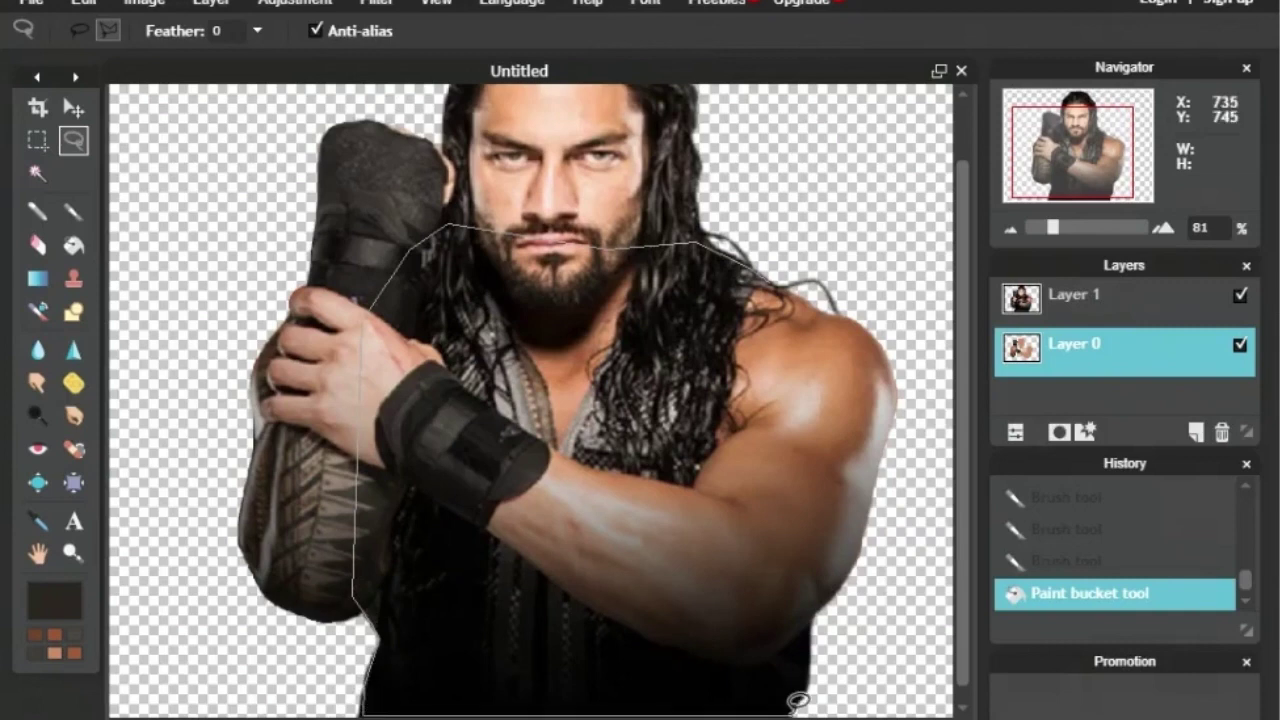
{"action": "left_click", "coordinate": [770, 282]}
{"action": "left_click", "coordinate": [1240, 296]}
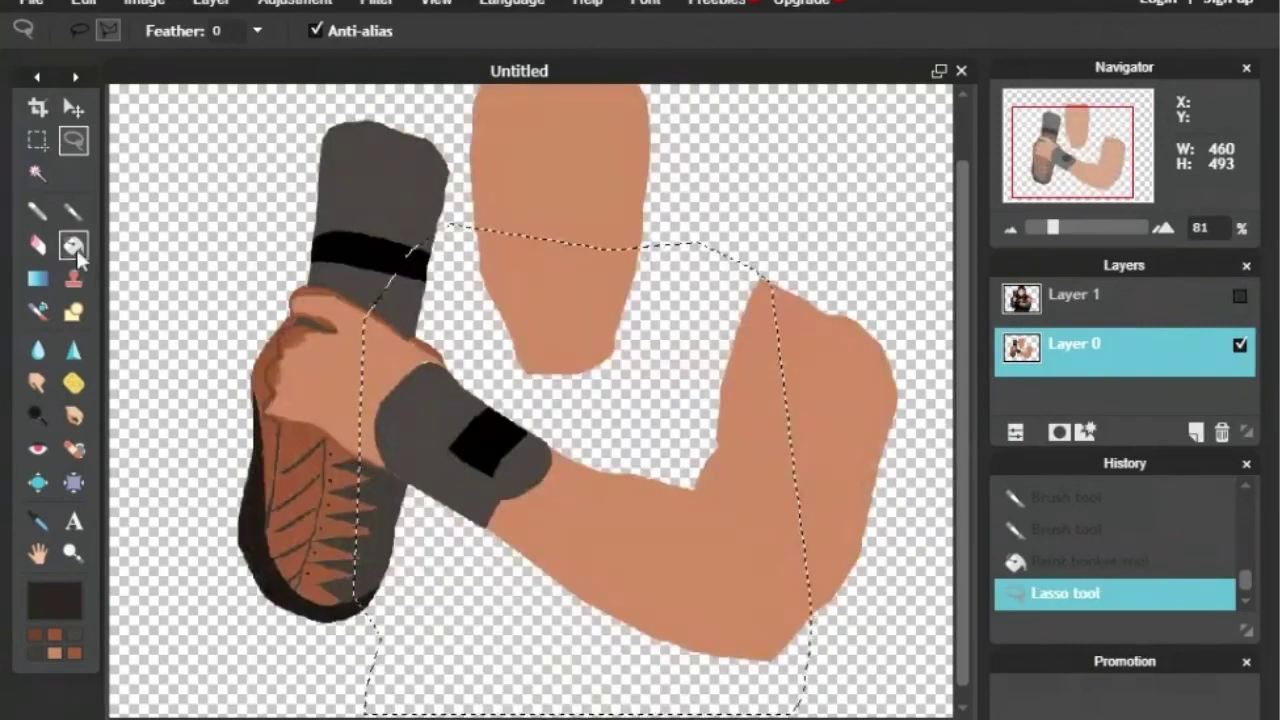
Step: Fill the selected vest area with dark brown, darken the main colour slightly, and refill the vest
{"action": "left_click", "coordinate": [73, 245]}
{"action": "left_click", "coordinate": [654, 388]}
{"action": "left_click", "coordinate": [55, 600]}
{"action": "left_click", "coordinate": [441, 278]}
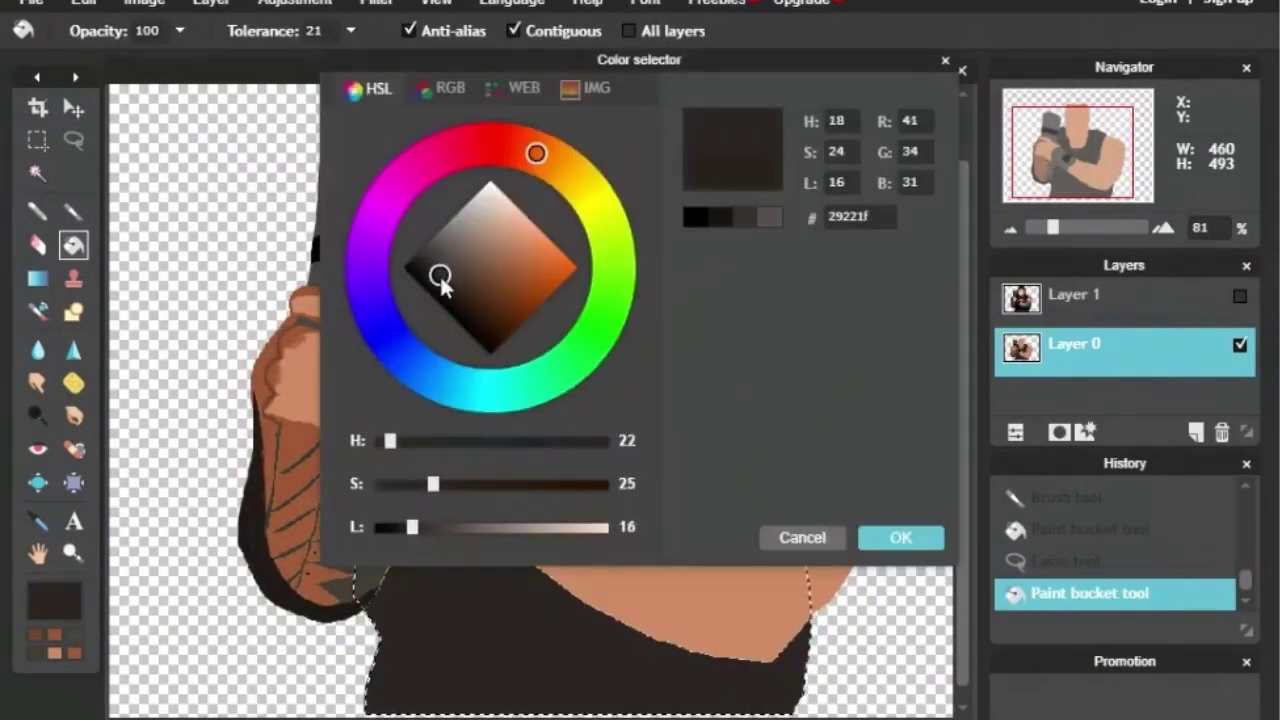
{"action": "left_click", "coordinate": [897, 536]}
{"action": "left_click", "coordinate": [468, 549]}
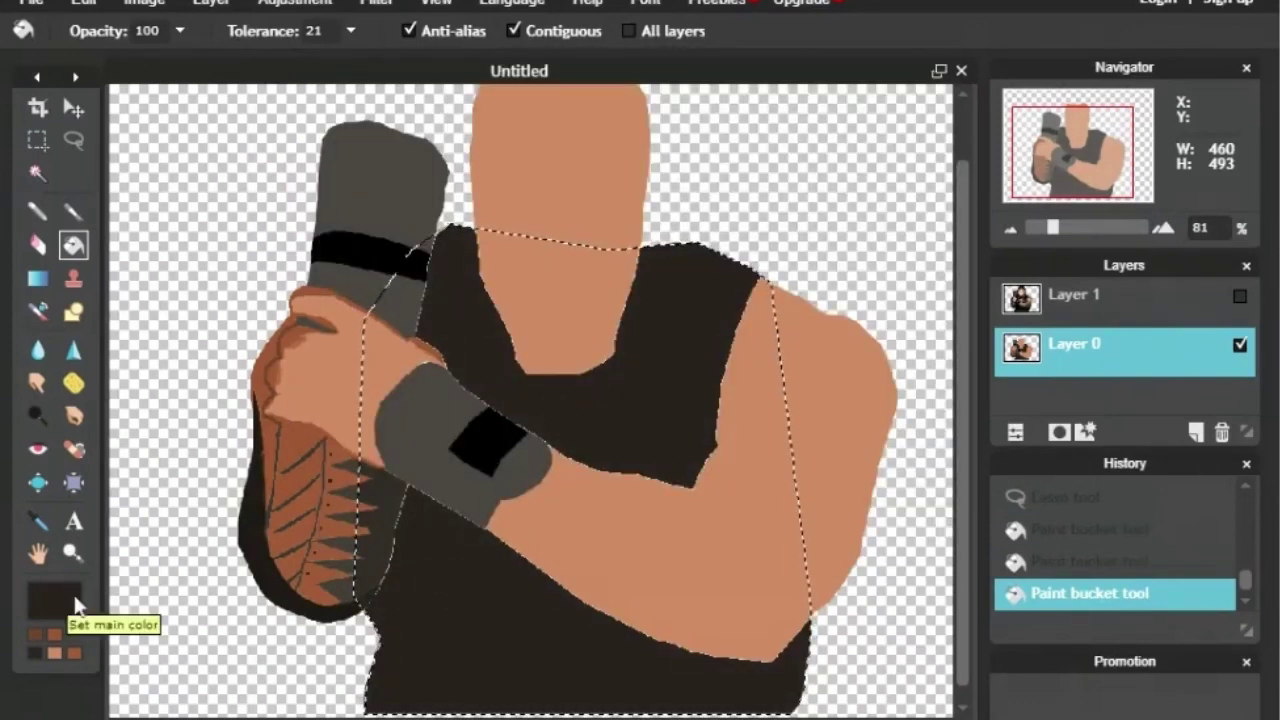
Step: Darken the main colour to near-black, refill the upper and lower vest areas, and clear the selection
{"action": "left_click", "coordinate": [55, 600]}
{"action": "left_click", "coordinate": [446, 289]}
{"action": "left_click", "coordinate": [897, 537]}
{"action": "left_click", "coordinate": [587, 416]}
{"action": "left_click", "coordinate": [503, 583]}
{"action": "key", "text": "ctrl+d"}
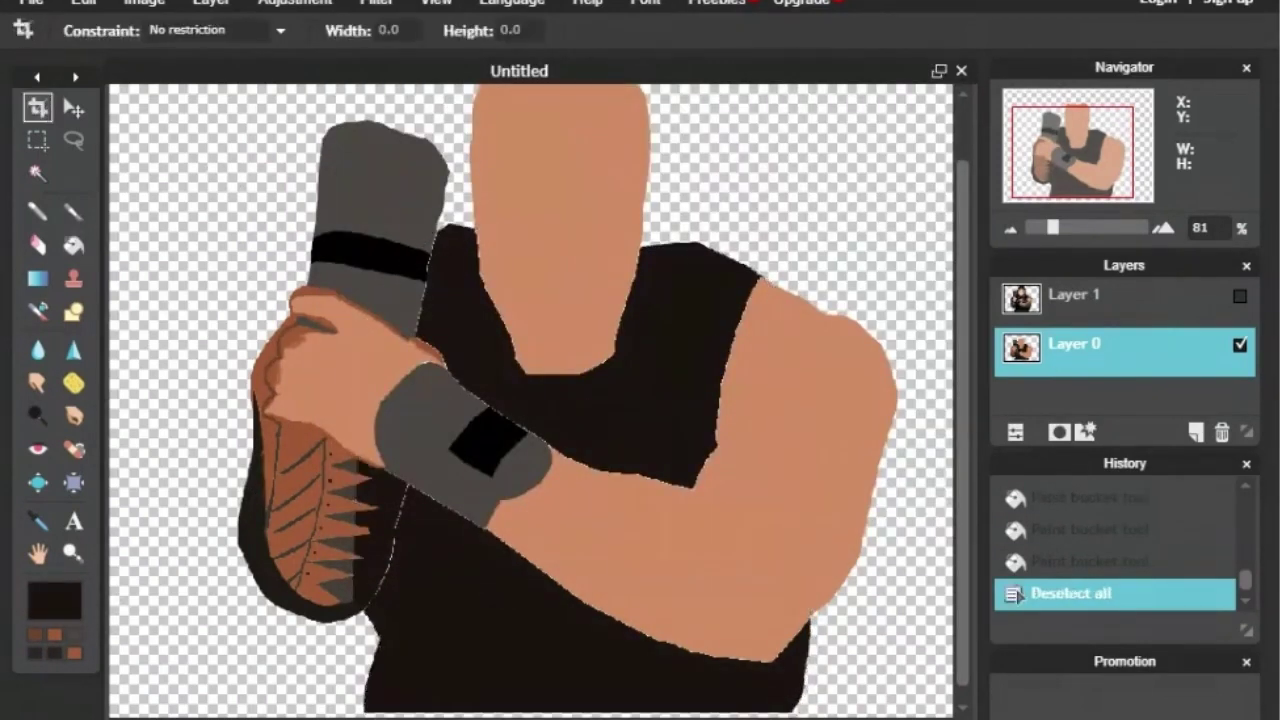
Step: Sample the skin tone, outline the V-shaped neckline over the photo with the Lasso, and hide the photo layer
{"action": "key", "text": "i"}
{"action": "left_click", "coordinate": [586, 278]}
{"action": "left_click", "coordinate": [1071, 228]}
{"action": "left_click", "coordinate": [1240, 296]}
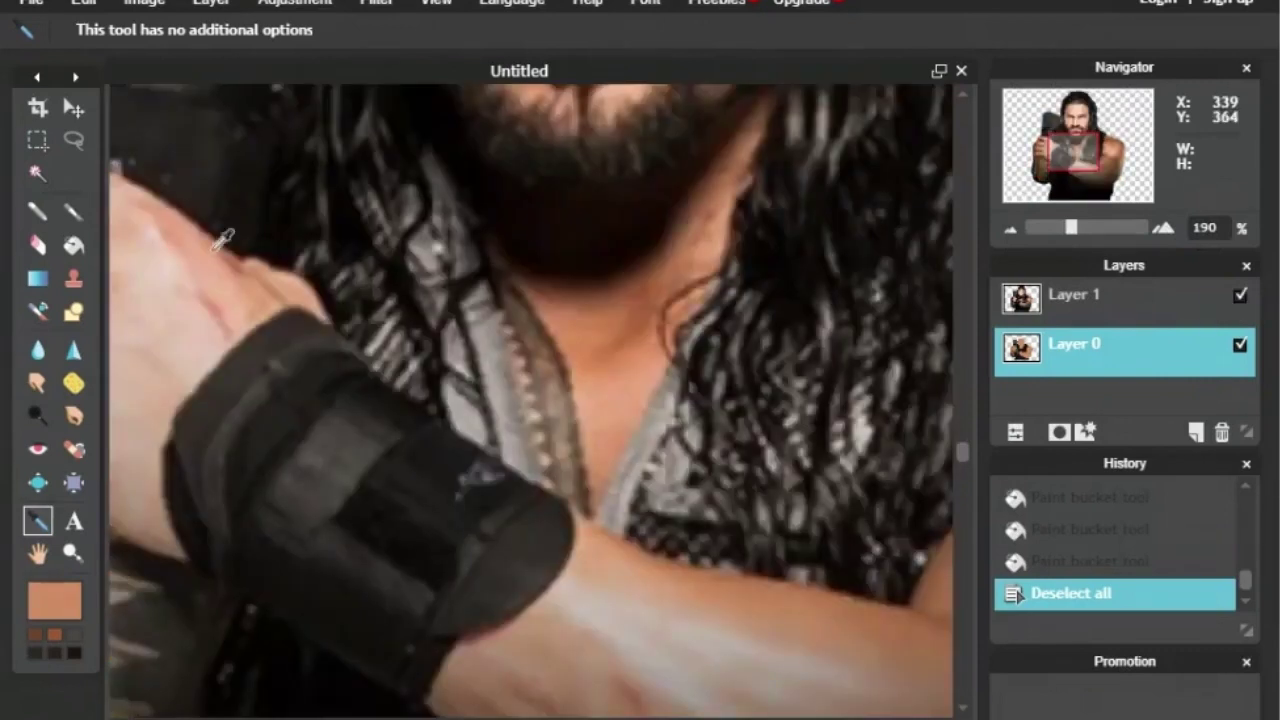
{"action": "left_click", "coordinate": [74, 140]}
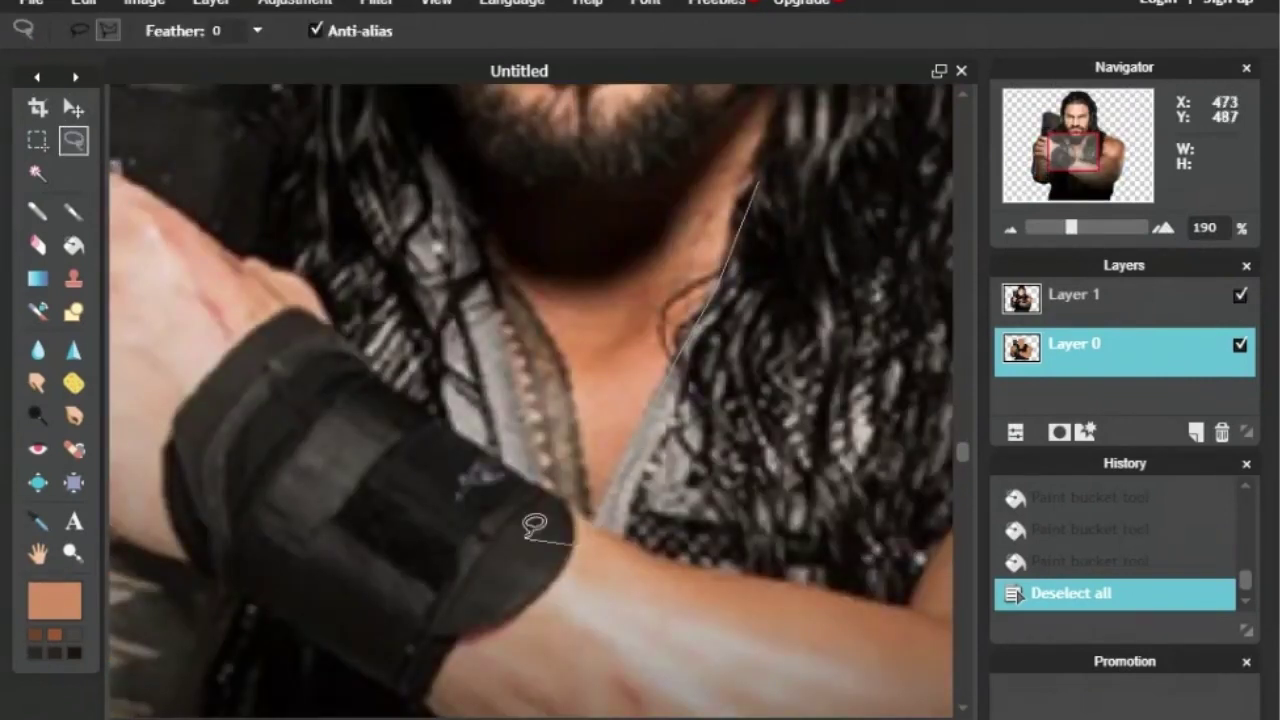
{"action": "left_click", "coordinate": [432, 125]}
{"action": "left_click", "coordinate": [621, 248]}
{"action": "left_click", "coordinate": [760, 182]}
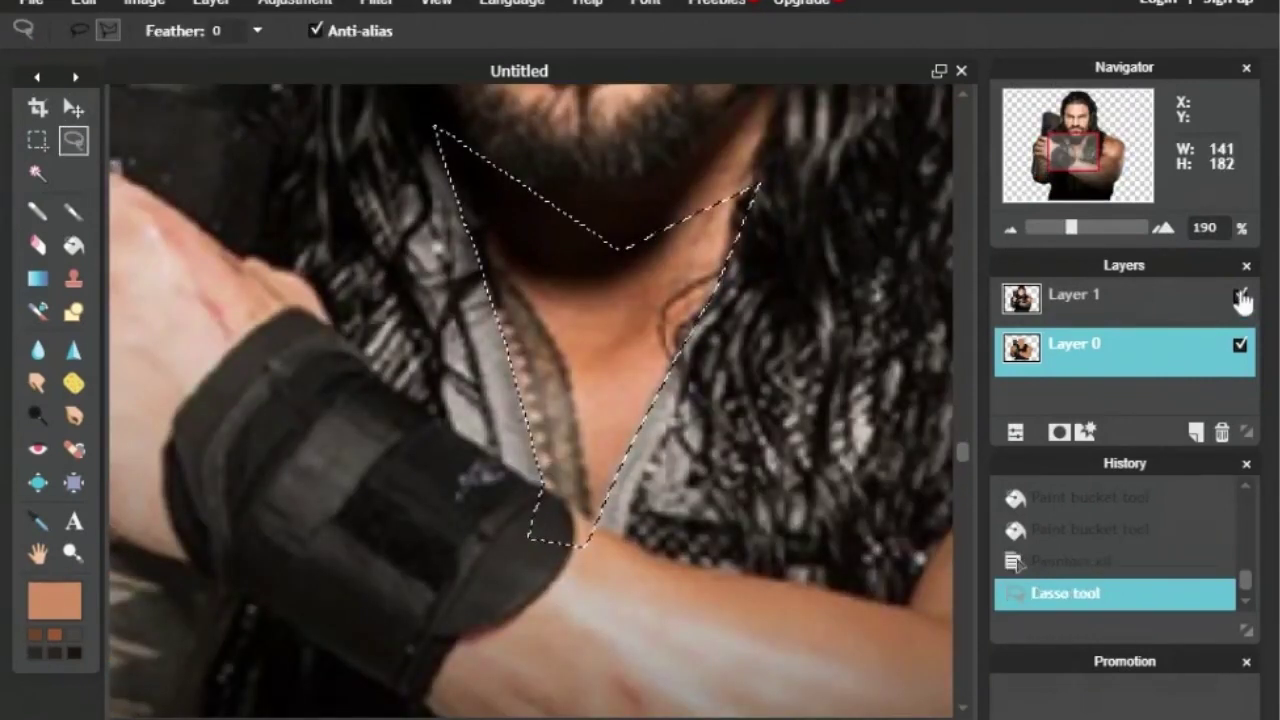
{"action": "left_click", "coordinate": [1240, 296]}
Step: Try to paint the selected neckline in the skin tone with a size 200 Brush
{"action": "left_click", "coordinate": [73, 211]}
{"action": "left_click", "coordinate": [152, 36]}
{"action": "left_click", "coordinate": [526, 86]}
{"action": "left_click_drag", "start_coordinate": [735, 316], "coordinate": [620, 348]}
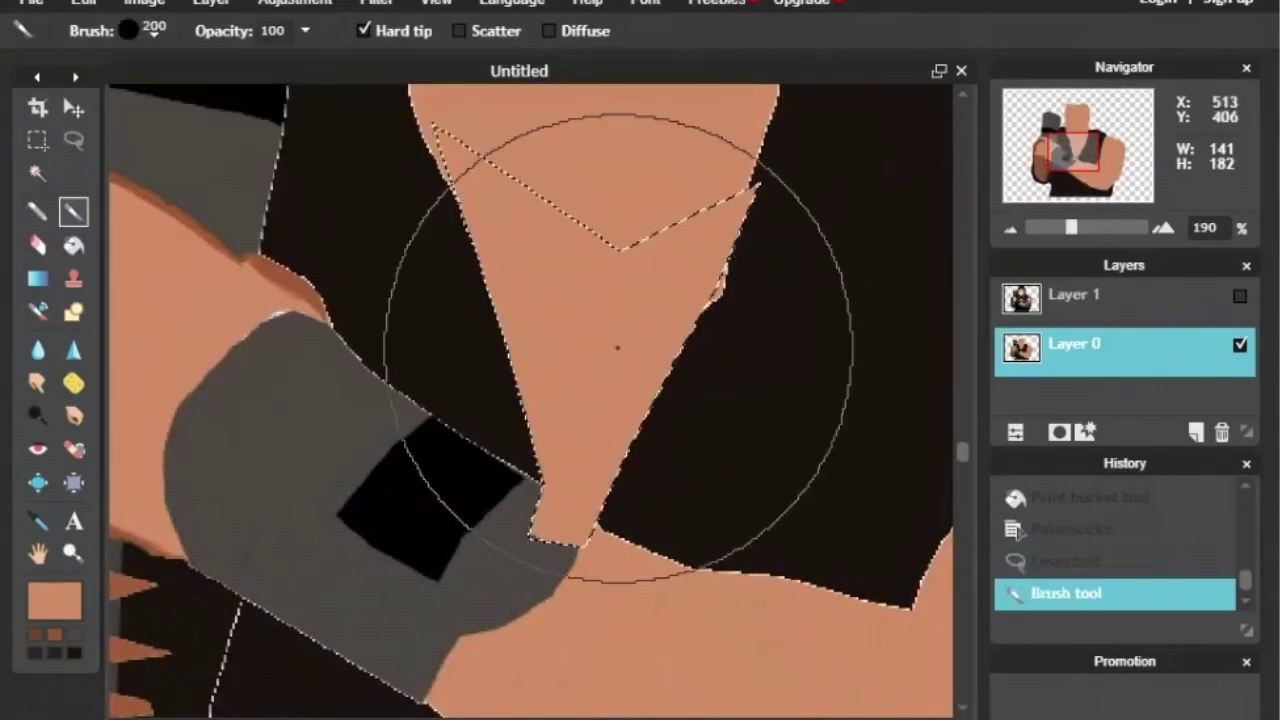
{"action": "key", "text": "ctrl+z"}
Step: Paint the neckline in the skin tone with a smaller Brush and smooth its side edges with the Pencil
{"action": "left_click", "coordinate": [153, 34]}
{"action": "left_click", "coordinate": [311, 86]}
{"action": "mouse_move", "coordinate": [568, 475]}
{"action": "left_mouse_down"}
{"action": "mouse_move", "coordinate": [563, 484]}
{"action": "mouse_move", "coordinate": [686, 334]}
{"action": "mouse_move", "coordinate": [503, 314]}
{"action": "mouse_move", "coordinate": [532, 385]}
{"action": "mouse_move", "coordinate": [631, 394]}
{"action": "mouse_move", "coordinate": [546, 358]}
{"action": "left_mouse_up"}
{"action": "left_click", "coordinate": [38, 211]}
{"action": "mouse_move", "coordinate": [715, 305]}
{"action": "left_mouse_down"}
{"action": "mouse_move", "coordinate": [617, 491]}
{"action": "mouse_move", "coordinate": [657, 378]}
{"action": "left_mouse_up"}
{"action": "left_click_drag", "start_coordinate": [762, 151], "coordinate": [782, 86]}
{"action": "left_click_drag", "start_coordinate": [497, 334], "coordinate": [449, 190]}
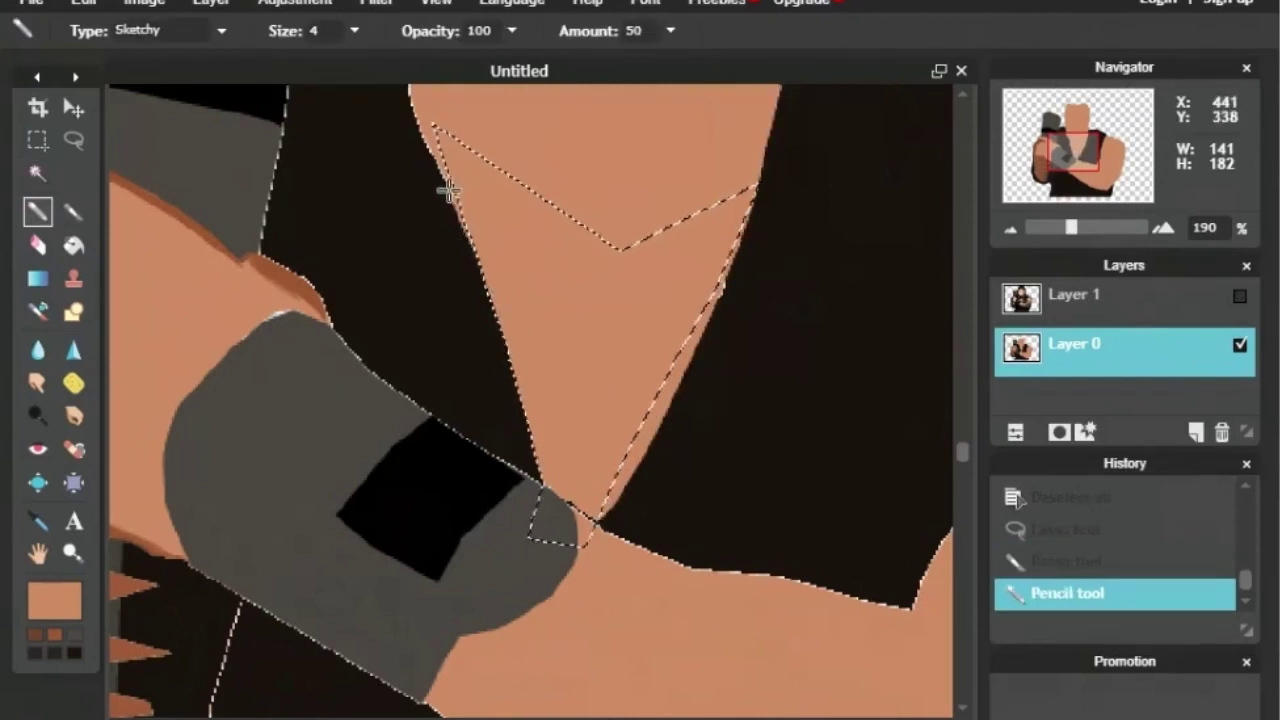
Step: Darken the skin-tone main colour to a medium brown and clear the neckline selection
{"action": "left_click", "coordinate": [55, 600]}
{"action": "left_click", "coordinate": [737, 254]}
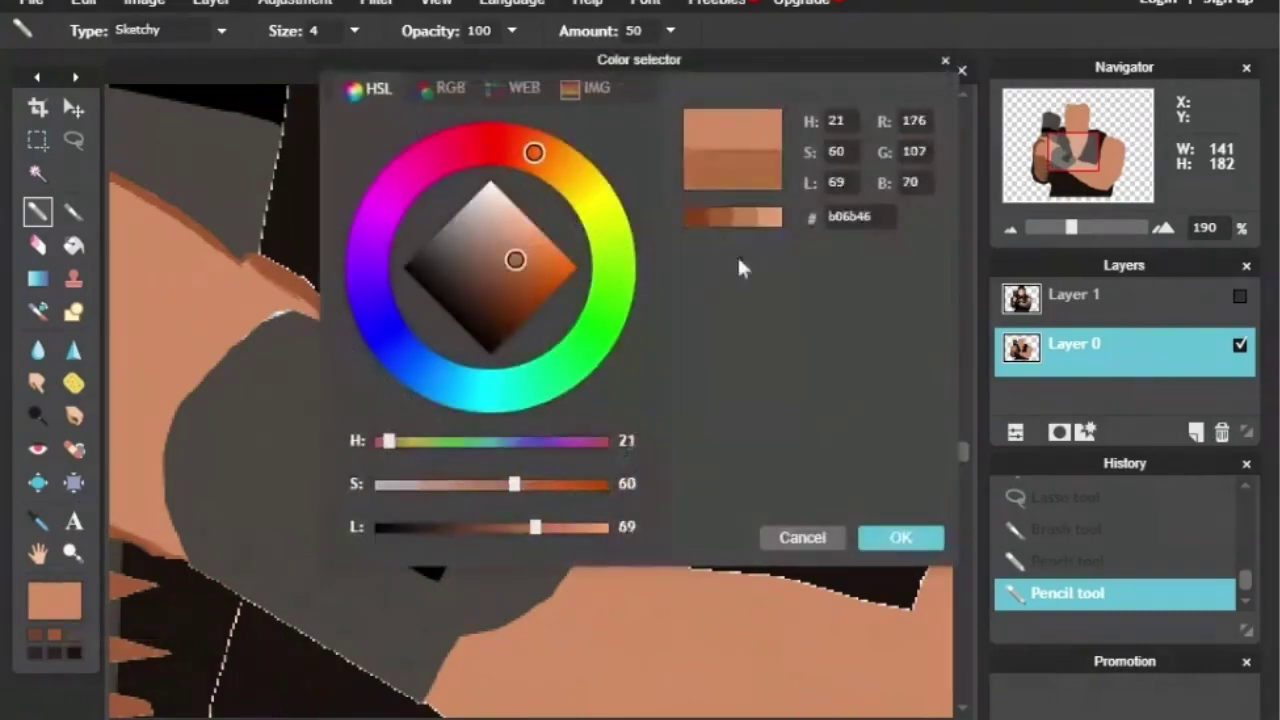
{"action": "left_click", "coordinate": [877, 537]}
{"action": "left_click", "coordinate": [37, 107]}
{"action": "key", "text": "ctrl+d"}
Step: Shade the forearm's upper edge from the wristband to the inner elbow with the brown Pencil
{"action": "left_click_drag", "start_coordinate": [1090, 144], "coordinate": [1108, 160]}
{"action": "left_click_drag", "start_coordinate": [252, 227], "coordinate": [282, 248]}
{"action": "key", "text": "n"}
{"action": "left_click", "coordinate": [653, 421]}
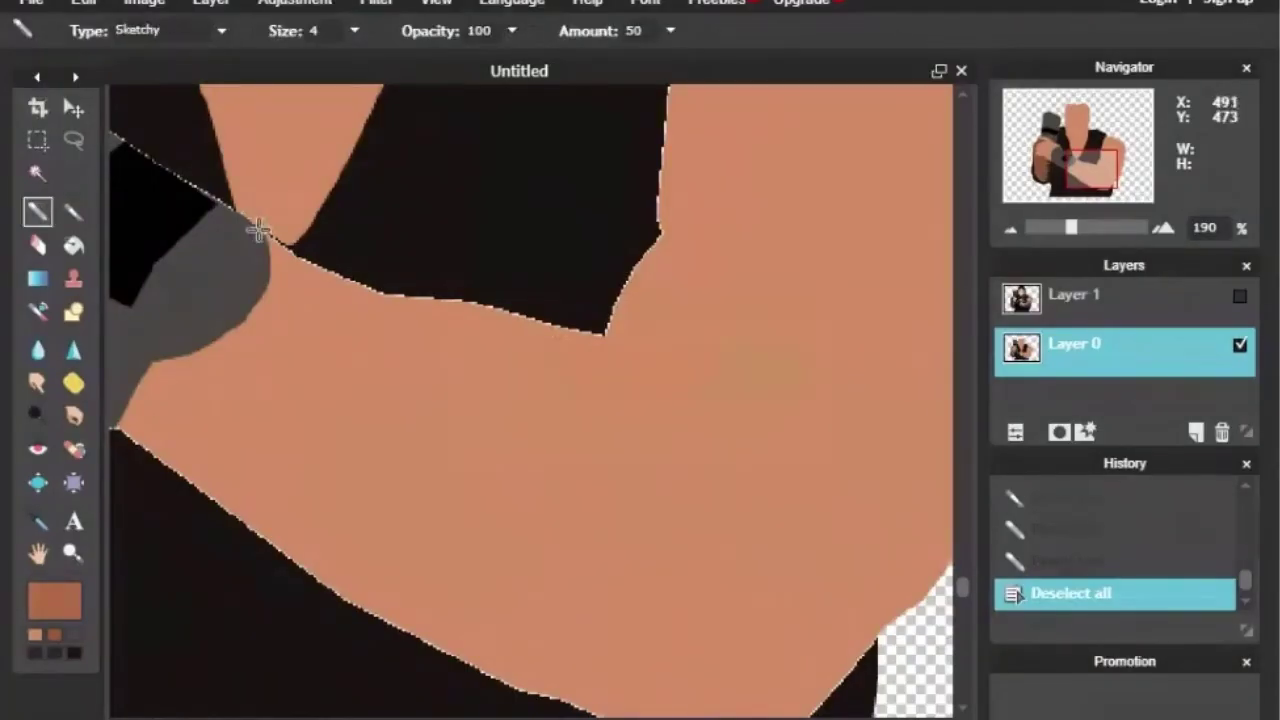
Step: Shade the forearm's lower edge from the wristband to the elbow with the brown Pencil
{"action": "left_click_drag", "start_coordinate": [1076, 175], "coordinate": [1069, 183]}
{"action": "mouse_move", "coordinate": [236, 288]}
{"action": "left_mouse_down"}
{"action": "mouse_move", "coordinate": [599, 541]}
{"action": "mouse_move", "coordinate": [553, 510]}
{"action": "left_mouse_up"}
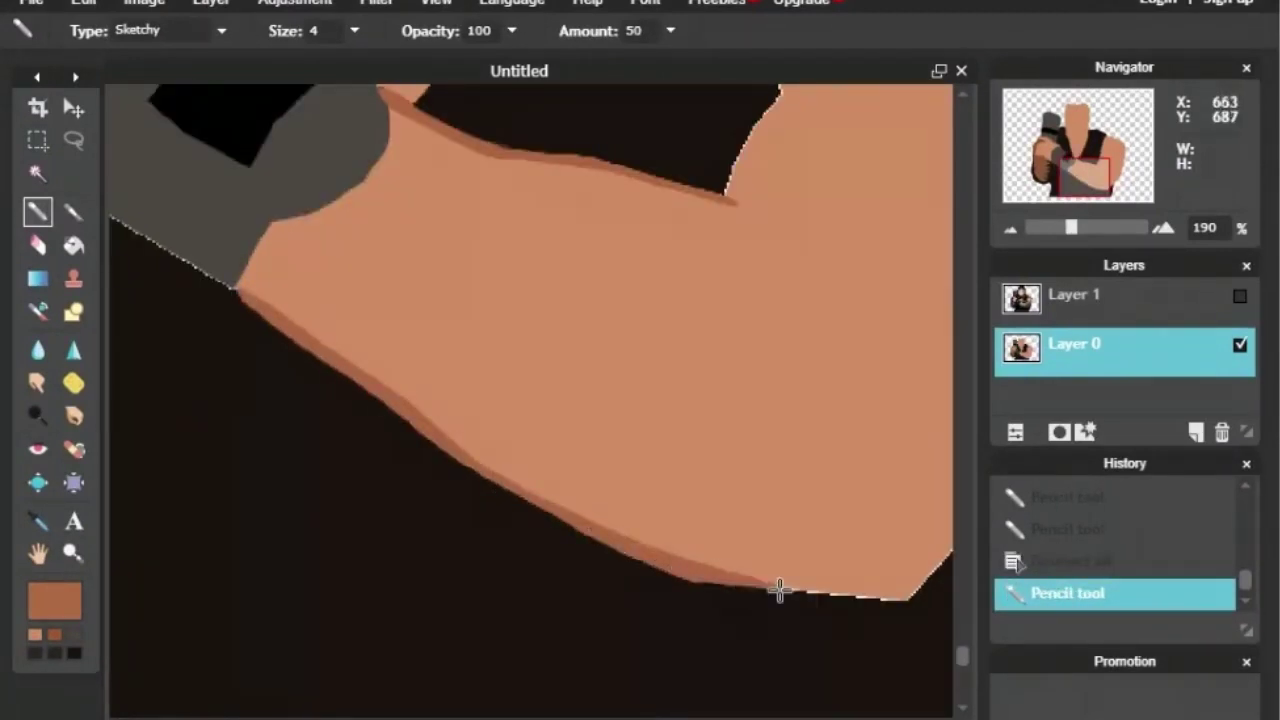
{"action": "mouse_move", "coordinate": [911, 597]}
{"action": "left_mouse_down"}
{"action": "mouse_move", "coordinate": [831, 605]}
{"action": "mouse_move", "coordinate": [697, 574]}
{"action": "left_mouse_up"}
{"action": "scroll", "coordinate": [697, 574], "scroll_direction": "right", "scroll_amount": 3}
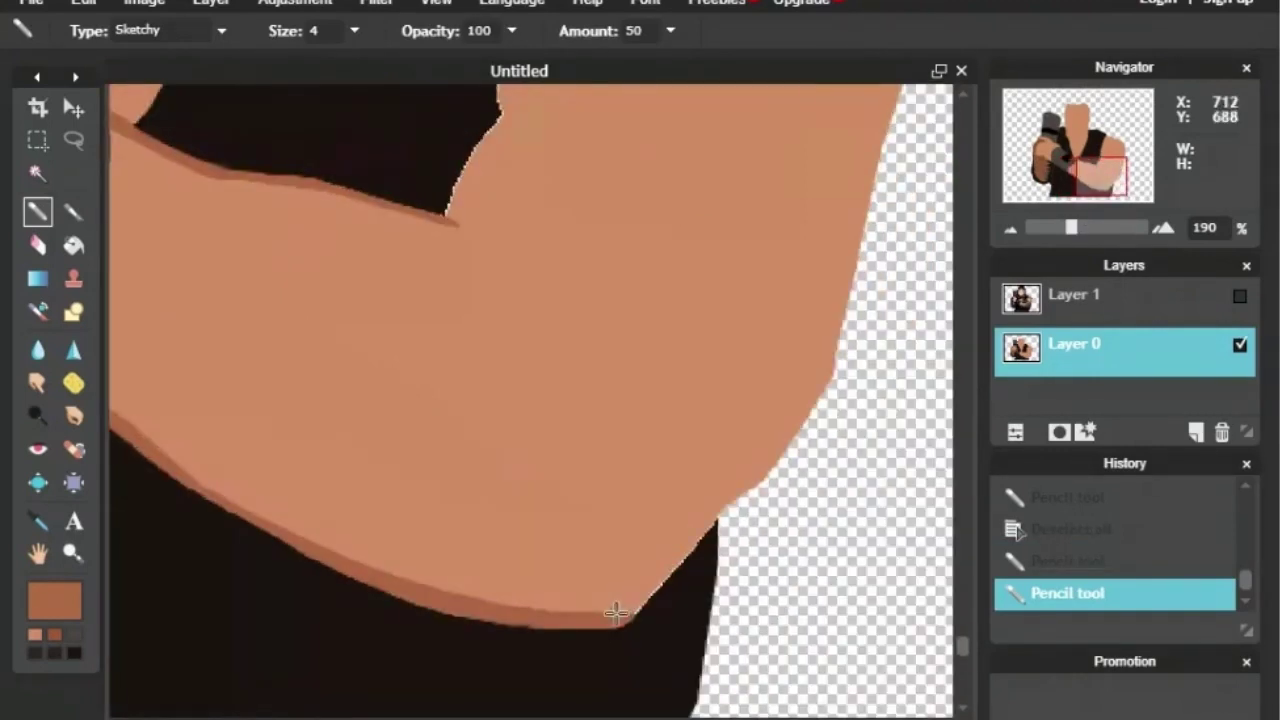
Step: Shade the upper arm's outer edge, its inner edge along the vest, and the shoulder curve with the brown Pencil
{"action": "mouse_move", "coordinate": [705, 542]}
{"action": "left_mouse_down"}
{"action": "mouse_move", "coordinate": [823, 400]}
{"action": "mouse_move", "coordinate": [901, 80]}
{"action": "mouse_move", "coordinate": [836, 368]}
{"action": "left_mouse_up"}
{"action": "left_click_drag", "start_coordinate": [434, 219], "coordinate": [310, 558]}
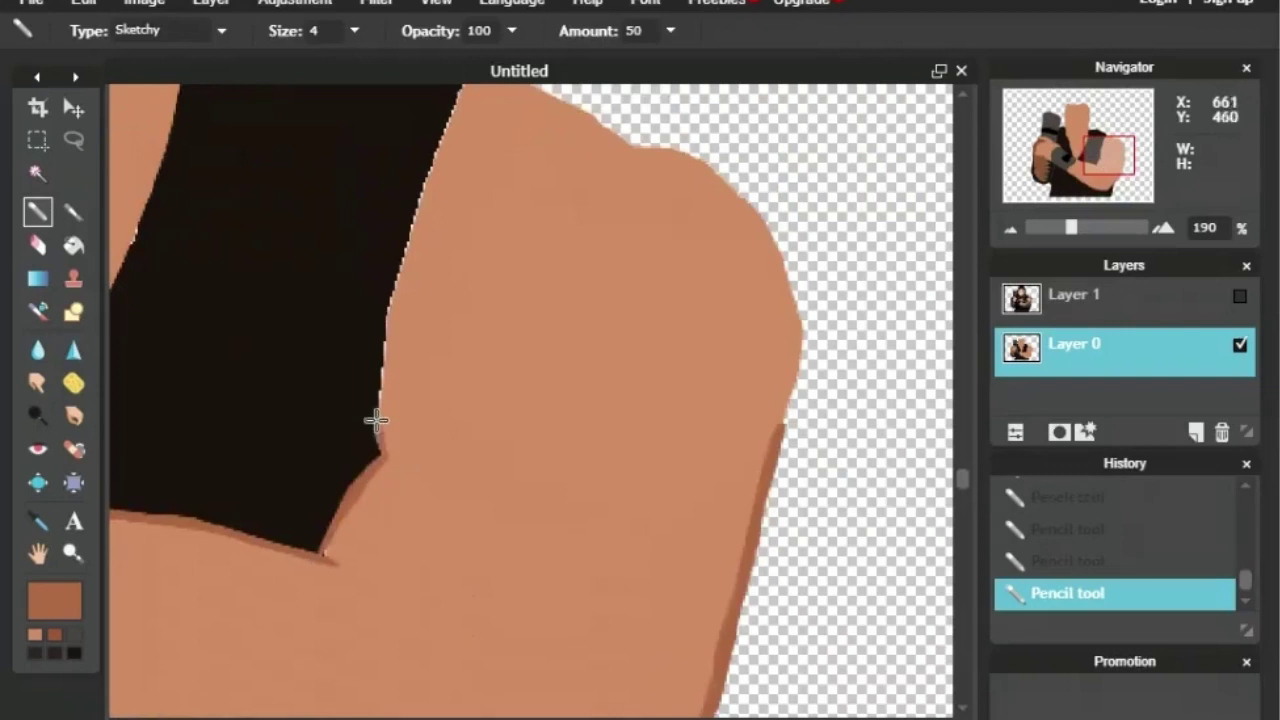
{"action": "mouse_move", "coordinate": [376, 420]}
{"action": "left_mouse_down"}
{"action": "mouse_move", "coordinate": [401, 250]}
{"action": "mouse_move", "coordinate": [435, 148]}
{"action": "mouse_move", "coordinate": [390, 347]}
{"action": "left_mouse_up"}
{"action": "left_click_drag", "start_coordinate": [1020, 161], "coordinate": [1028, 157]}
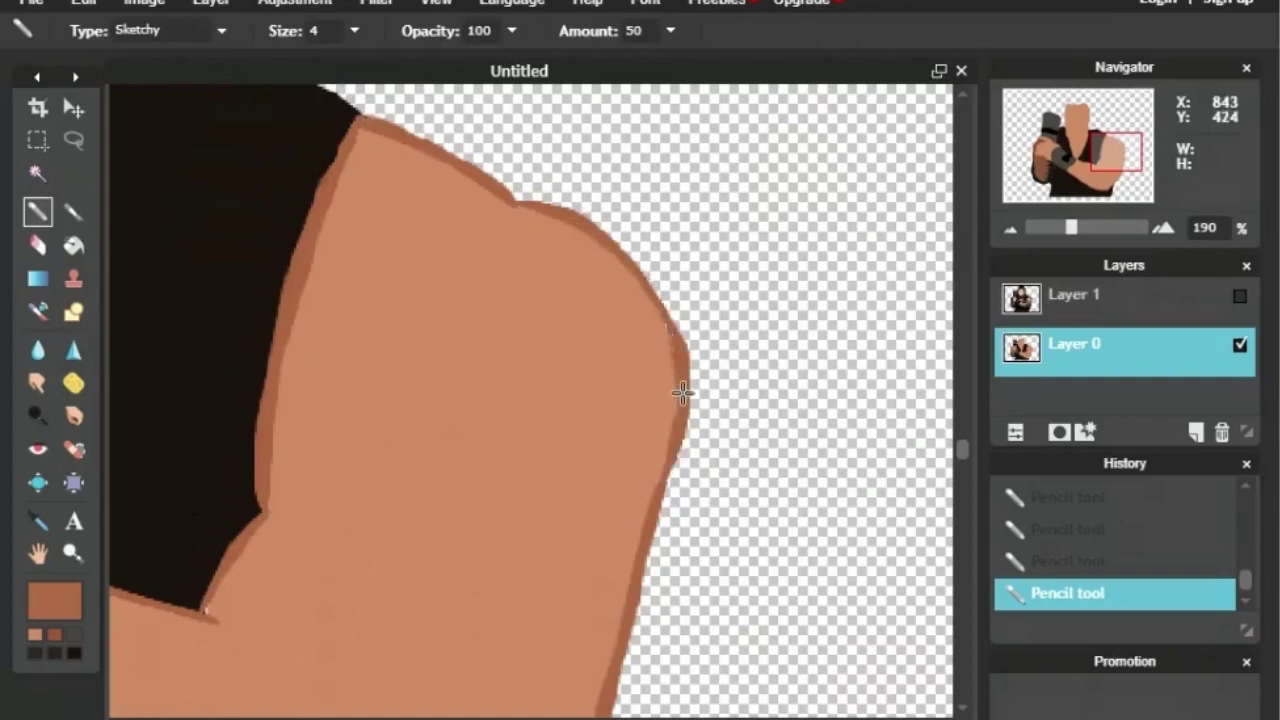
{"action": "mouse_move", "coordinate": [683, 393]}
{"action": "left_mouse_down"}
{"action": "mouse_move", "coordinate": [636, 290]}
{"action": "mouse_move", "coordinate": [538, 207]}
{"action": "left_mouse_up"}
Step: Compare the whole drawing with the photo and sample the beard's dark brown as the main colour
{"action": "left_click", "coordinate": [1011, 229]}
{"action": "left_click", "coordinate": [1240, 296]}
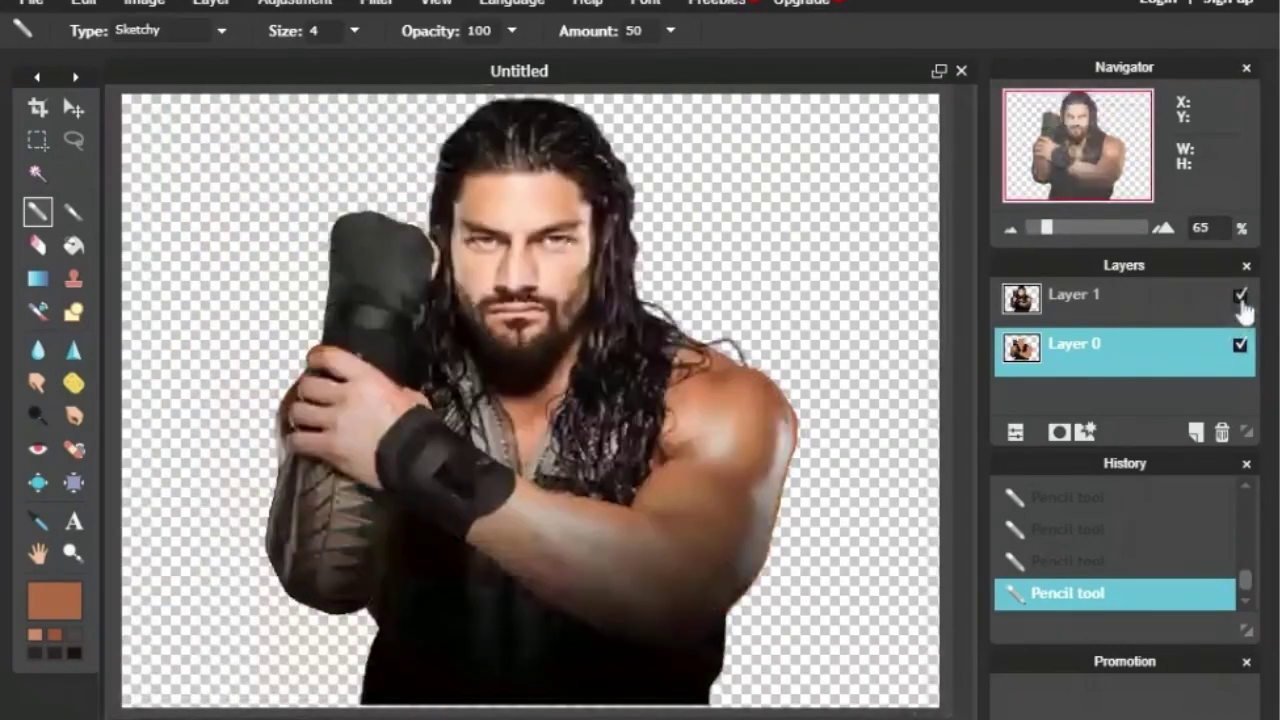
{"action": "left_click", "coordinate": [1240, 296]}
{"action": "key", "text": "i"}
{"action": "left_click", "coordinate": [1240, 296]}
{"action": "left_click", "coordinate": [553, 334]}
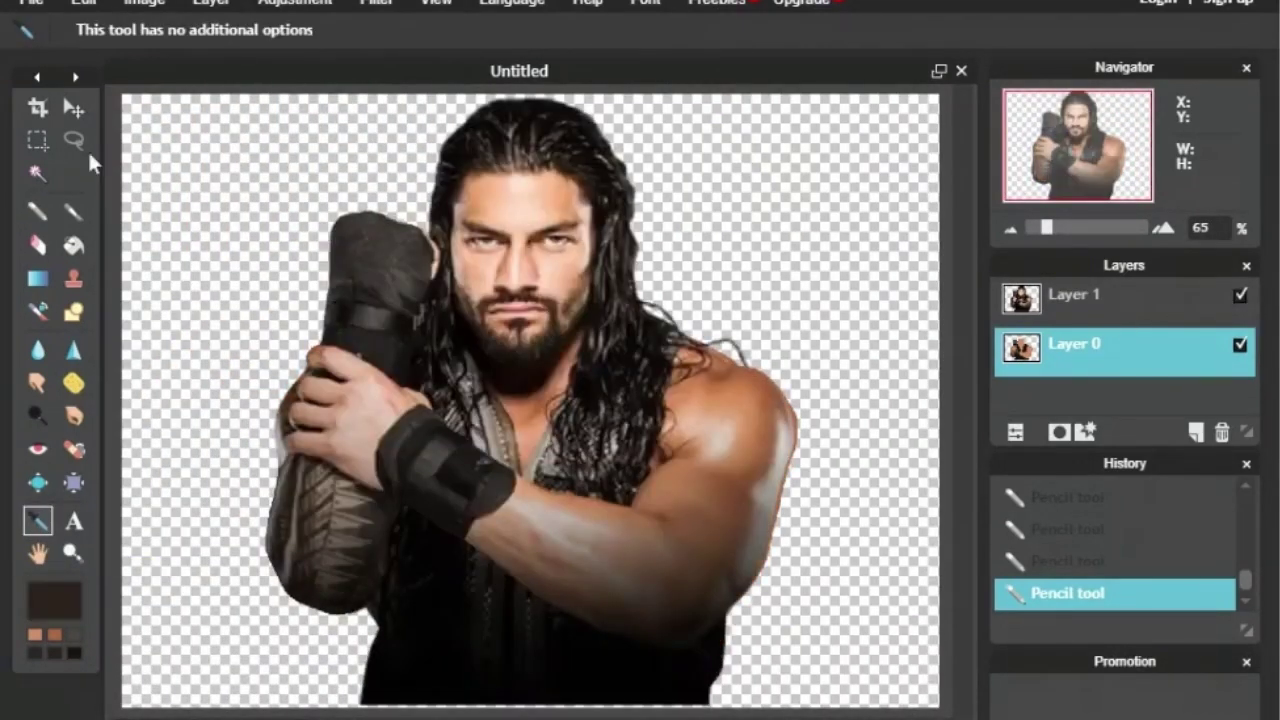
Step: Outline the beard and moustache over the photo with the polygonal Lasso and hide the photo layer
{"action": "left_click", "coordinate": [74, 141]}
{"action": "left_click", "coordinate": [1164, 228]}
{"action": "left_click_drag", "start_coordinate": [1075, 136], "coordinate": [1073, 121]}
{"action": "left_click", "coordinate": [1240, 296]}
{"action": "left_click", "coordinate": [1240, 296]}
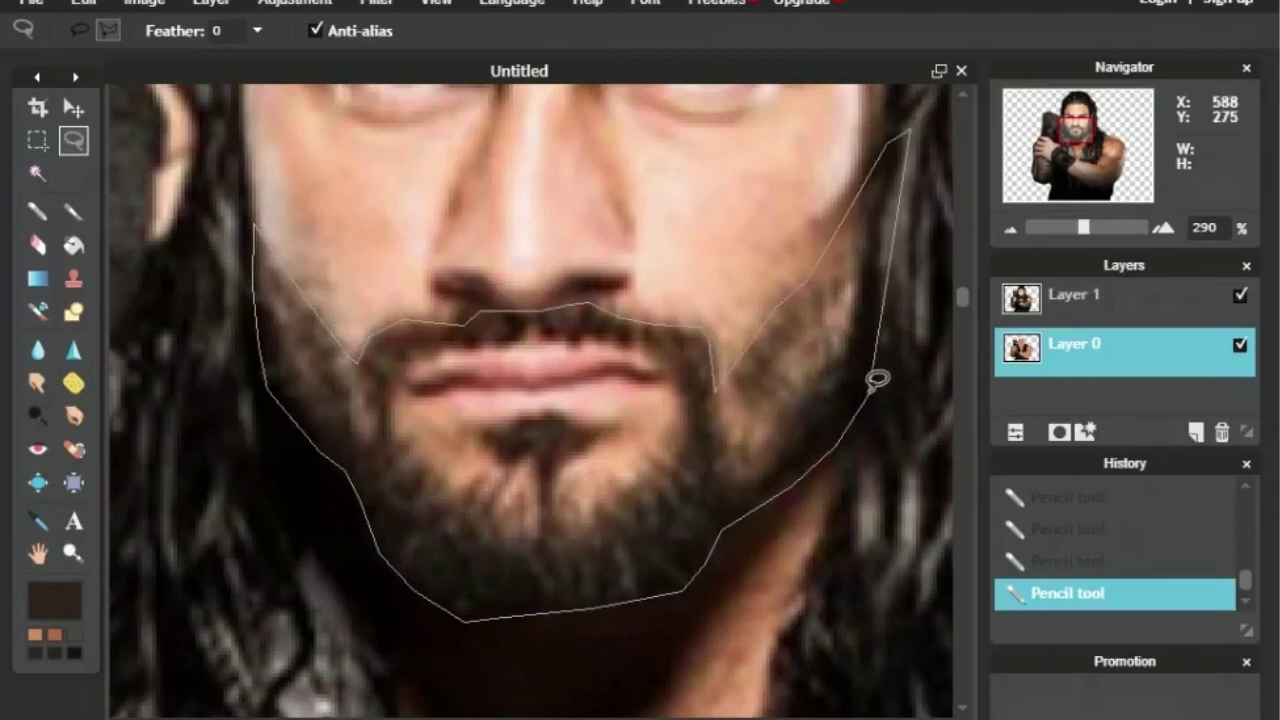
{"action": "left_click", "coordinate": [871, 390]}
{"action": "left_click", "coordinate": [1240, 296]}
Step: Paint the beard's cheeks, jawline and moustache edge dark brown with the Pencil, following the selection
{"action": "left_click", "coordinate": [38, 211]}
{"action": "mouse_move", "coordinate": [855, 390]}
{"action": "left_mouse_down"}
{"action": "mouse_move", "coordinate": [718, 535]}
{"action": "mouse_move", "coordinate": [693, 581]}
{"action": "mouse_move", "coordinate": [552, 622]}
{"action": "mouse_move", "coordinate": [478, 624]}
{"action": "mouse_move", "coordinate": [405, 579]}
{"action": "mouse_move", "coordinate": [310, 429]}
{"action": "mouse_move", "coordinate": [263, 347]}
{"action": "mouse_move", "coordinate": [259, 250]}
{"action": "mouse_move", "coordinate": [355, 410]}
{"action": "left_mouse_up"}
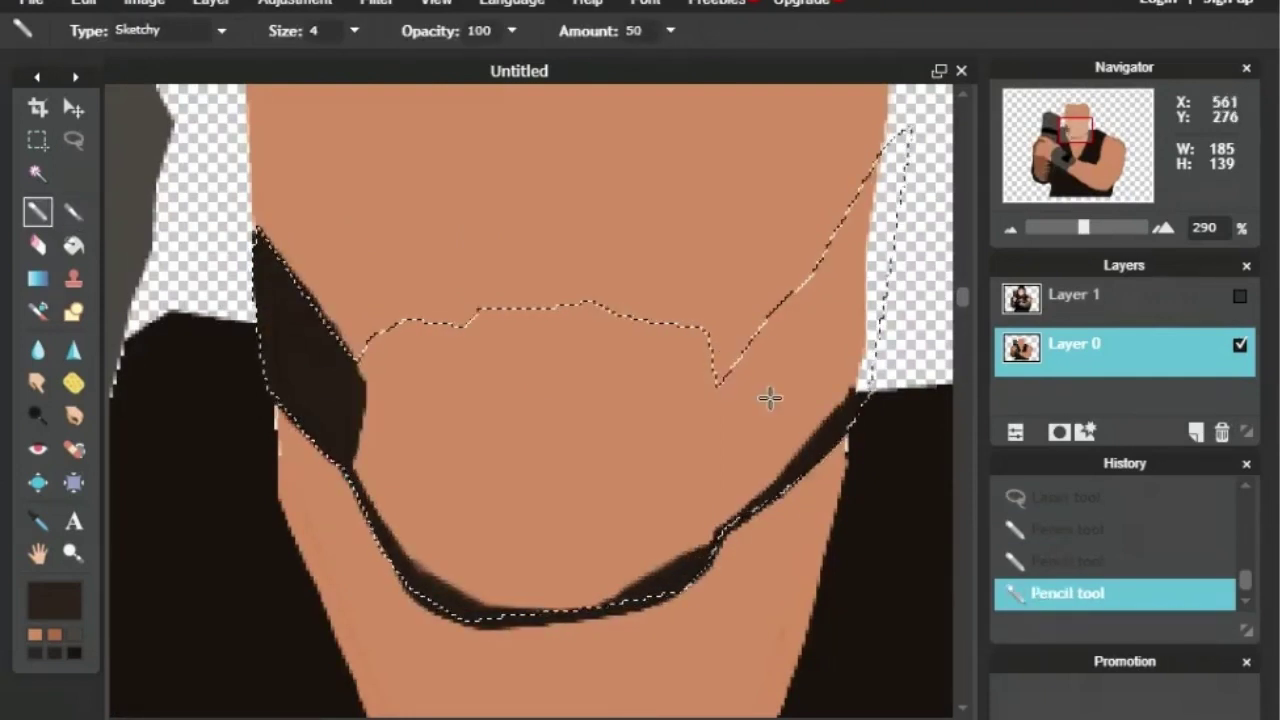
{"action": "mouse_move", "coordinate": [718, 385]}
{"action": "left_mouse_down"}
{"action": "mouse_move", "coordinate": [837, 244]}
{"action": "mouse_move", "coordinate": [872, 174]}
{"action": "mouse_move", "coordinate": [861, 386]}
{"action": "mouse_move", "coordinate": [787, 348]}
{"action": "mouse_move", "coordinate": [733, 370]}
{"action": "mouse_move", "coordinate": [716, 503]}
{"action": "mouse_move", "coordinate": [757, 486]}
{"action": "mouse_move", "coordinate": [842, 369]}
{"action": "mouse_move", "coordinate": [800, 429]}
{"action": "left_mouse_up"}
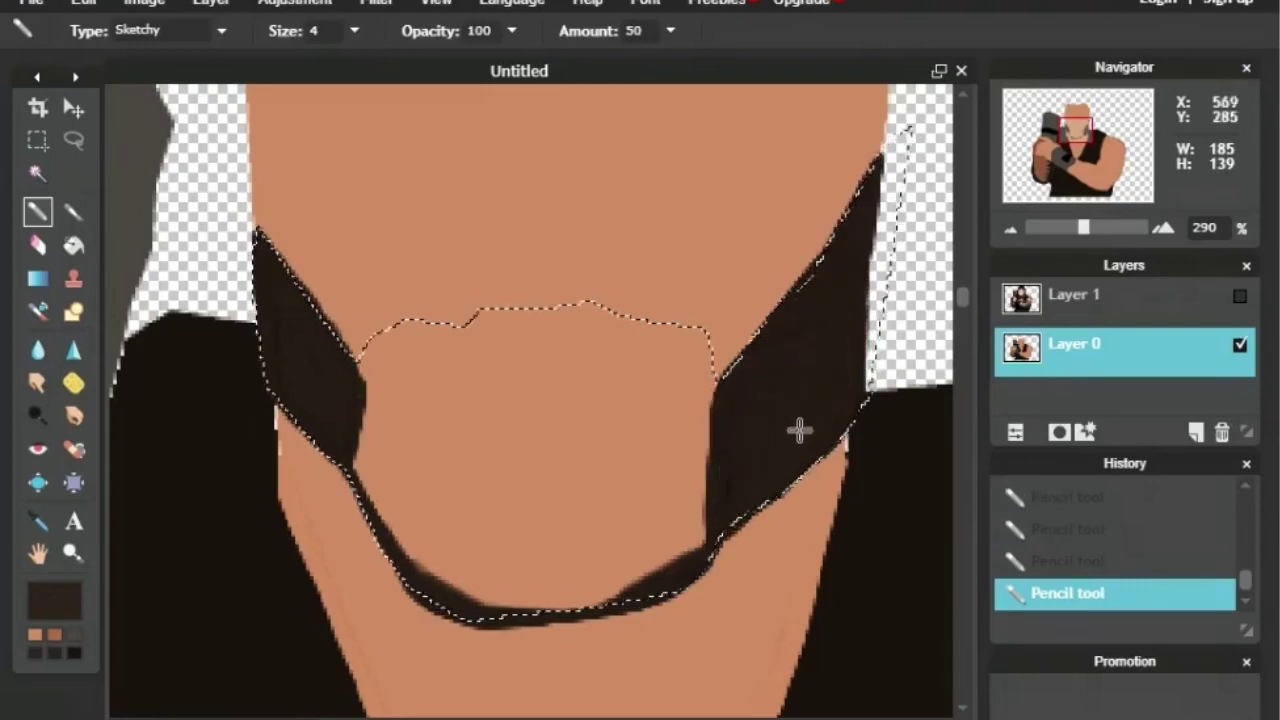
{"action": "left_click", "coordinate": [1240, 296]}
{"action": "left_click", "coordinate": [1240, 296]}
{"action": "mouse_move", "coordinate": [390, 335]}
{"action": "left_mouse_down"}
{"action": "mouse_move", "coordinate": [363, 366]}
{"action": "mouse_move", "coordinate": [410, 325]}
{"action": "mouse_move", "coordinate": [398, 339]}
{"action": "mouse_move", "coordinate": [562, 306]}
{"action": "mouse_move", "coordinate": [706, 336]}
{"action": "mouse_move", "coordinate": [705, 356]}
{"action": "mouse_move", "coordinate": [589, 309]}
{"action": "mouse_move", "coordinate": [363, 380]}
{"action": "mouse_move", "coordinate": [351, 463]}
{"action": "mouse_move", "coordinate": [390, 580]}
{"action": "left_mouse_up"}
Step: Replace the beard selection with a Lasso outline around the lips and the bare skin beside the chin tuft
{"action": "left_click", "coordinate": [1240, 298]}
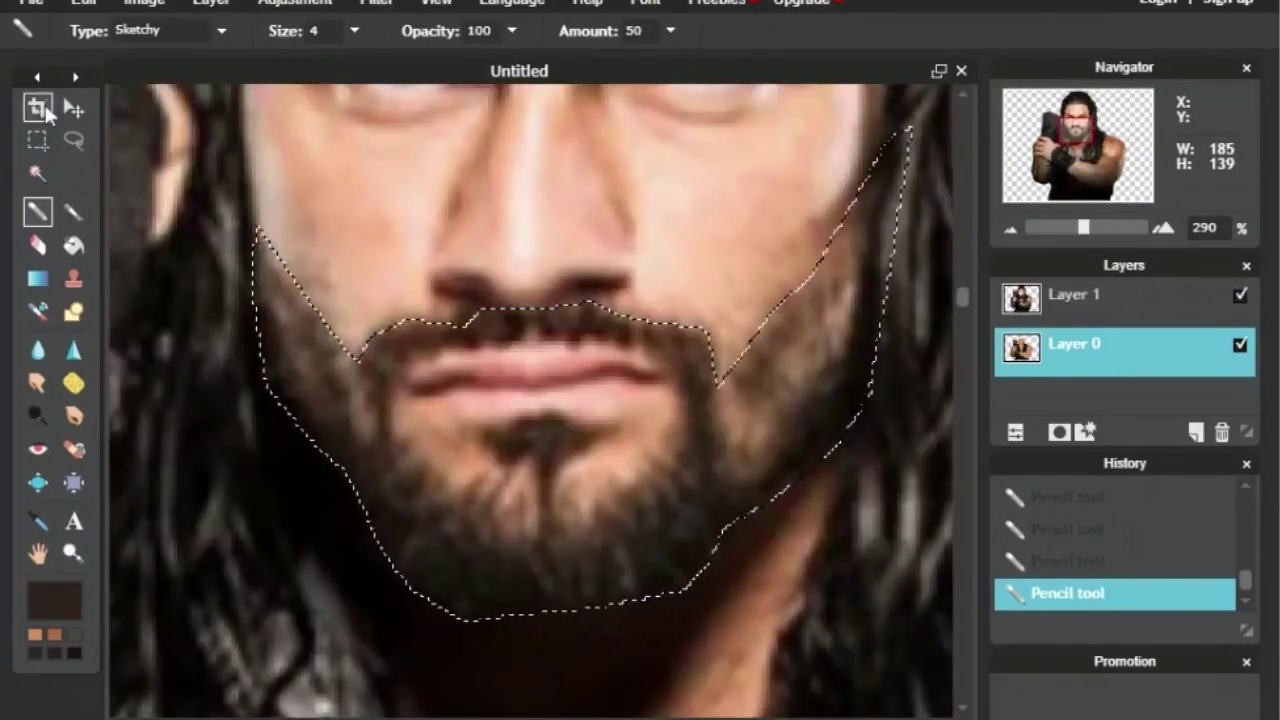
{"action": "left_click", "coordinate": [74, 141]}
{"action": "key", "text": "ctrl+d"}
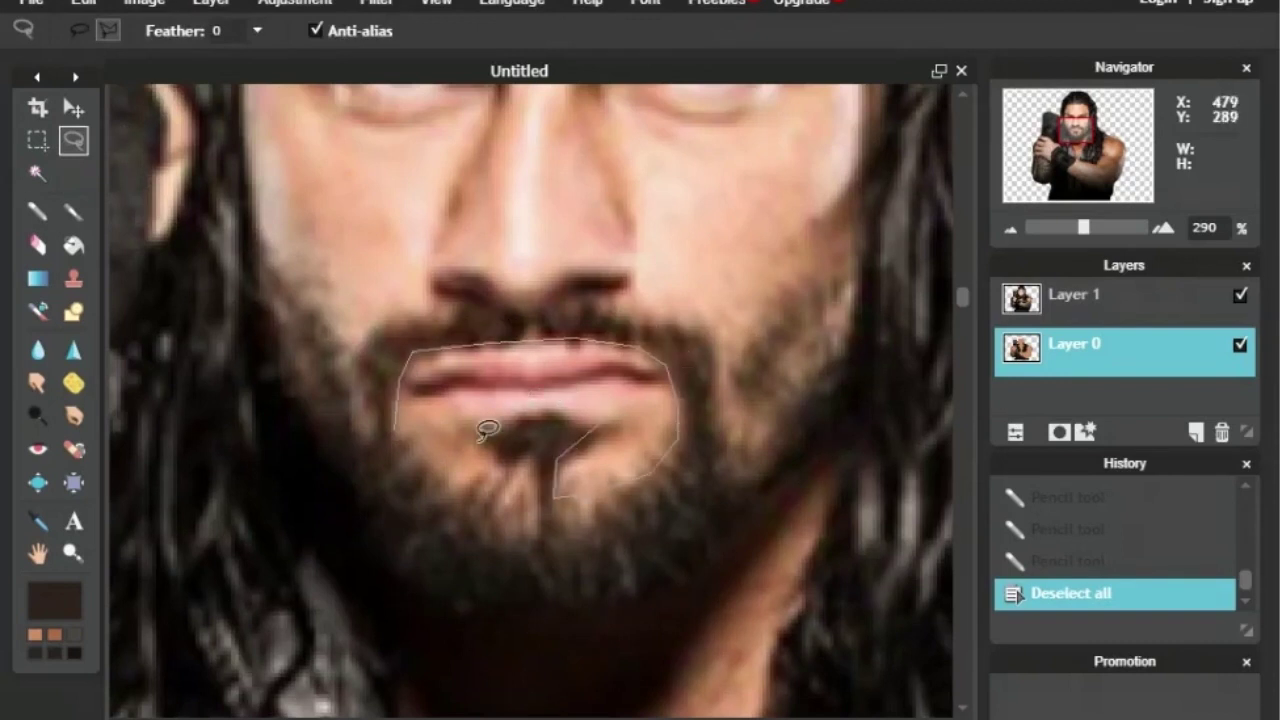
{"action": "left_click", "coordinate": [396, 428]}
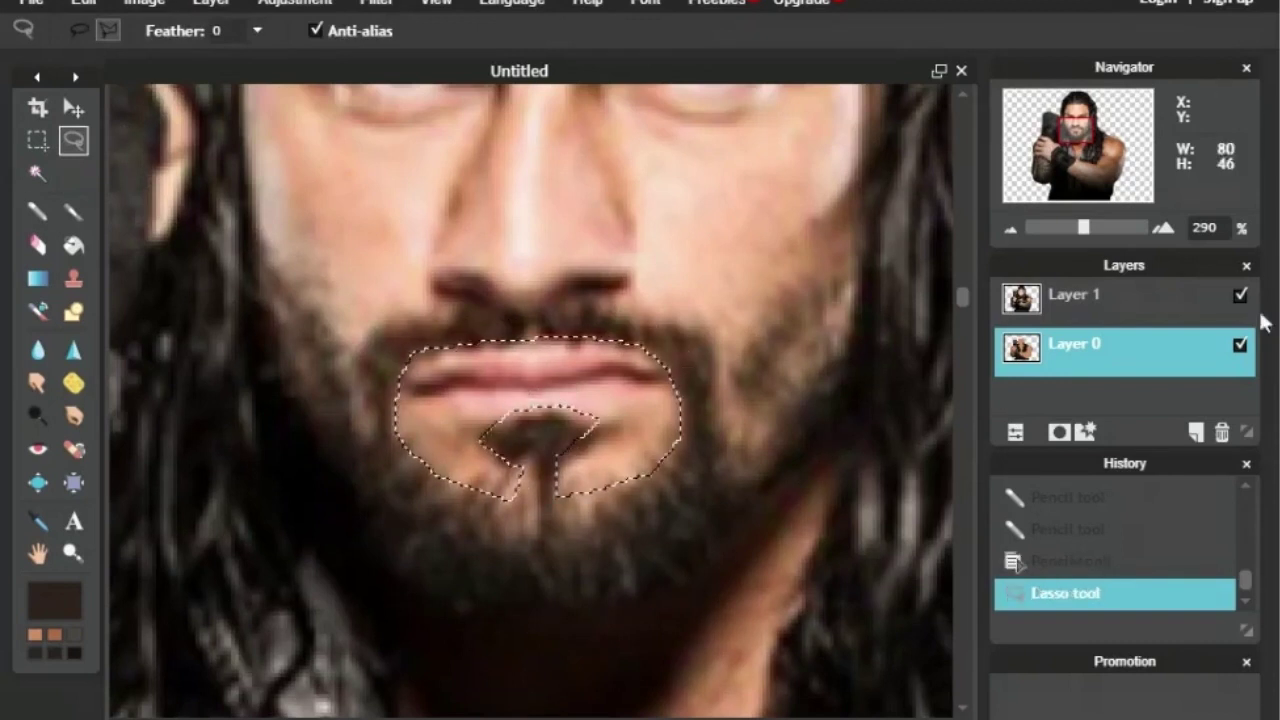
{"action": "left_click", "coordinate": [1240, 295]}
Step: Pencil dark brown into the gaps around the mouth and the chin tuft, following the lip-area outline, and remove the selection
{"action": "left_click", "coordinate": [74, 245]}
{"action": "left_click", "coordinate": [37, 211]}
{"action": "mouse_move", "coordinate": [391, 403]}
{"action": "left_mouse_down"}
{"action": "mouse_move", "coordinate": [404, 463]}
{"action": "mouse_move", "coordinate": [512, 512]}
{"action": "mouse_move", "coordinate": [495, 617]}
{"action": "mouse_move", "coordinate": [391, 534]}
{"action": "mouse_move", "coordinate": [379, 512]}
{"action": "mouse_move", "coordinate": [393, 442]}
{"action": "mouse_move", "coordinate": [420, 509]}
{"action": "mouse_move", "coordinate": [387, 424]}
{"action": "mouse_move", "coordinate": [502, 505]}
{"action": "mouse_move", "coordinate": [708, 500]}
{"action": "mouse_move", "coordinate": [658, 578]}
{"action": "mouse_move", "coordinate": [512, 616]}
{"action": "mouse_move", "coordinate": [511, 533]}
{"action": "mouse_move", "coordinate": [651, 512]}
{"action": "mouse_move", "coordinate": [618, 569]}
{"action": "mouse_move", "coordinate": [694, 492]}
{"action": "mouse_move", "coordinate": [590, 494]}
{"action": "mouse_move", "coordinate": [704, 465]}
{"action": "mouse_move", "coordinate": [638, 510]}
{"action": "mouse_move", "coordinate": [665, 465]}
{"action": "mouse_move", "coordinate": [716, 455]}
{"action": "mouse_move", "coordinate": [691, 433]}
{"action": "mouse_move", "coordinate": [673, 372]}
{"action": "mouse_move", "coordinate": [714, 437]}
{"action": "left_mouse_up"}
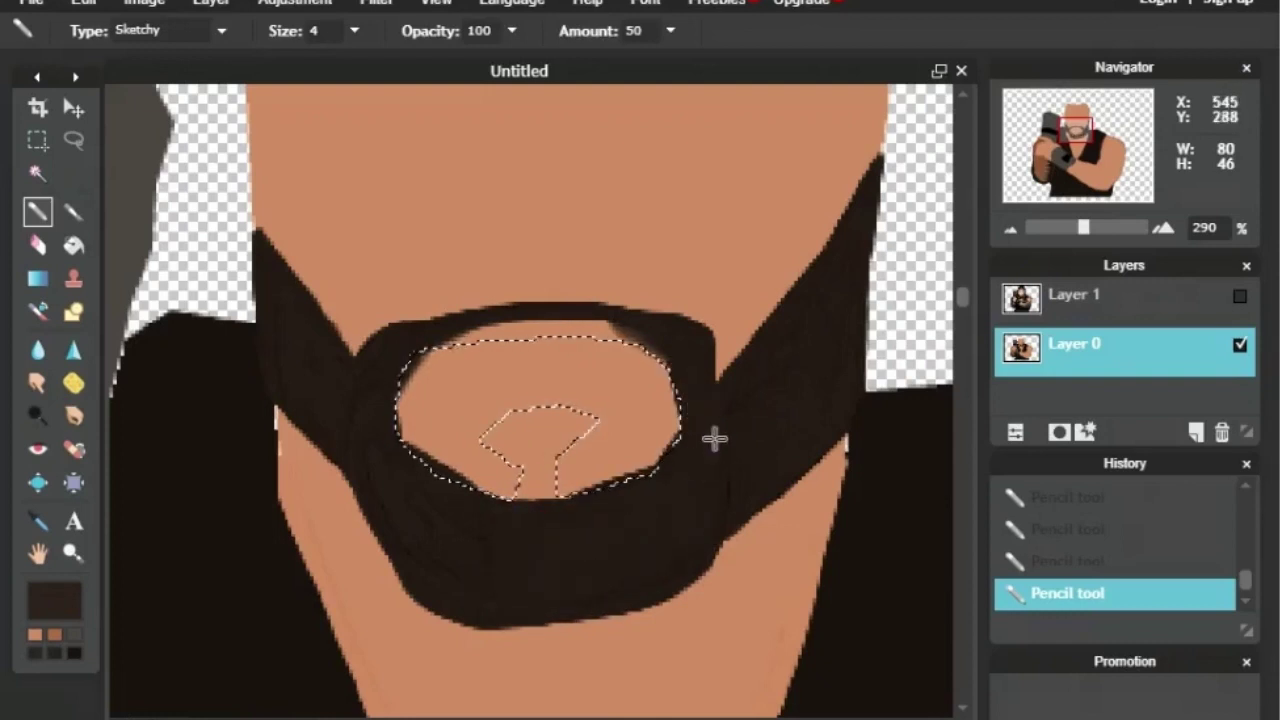
{"action": "mouse_move", "coordinate": [437, 343]}
{"action": "left_mouse_down"}
{"action": "mouse_move", "coordinate": [634, 329]}
{"action": "mouse_move", "coordinate": [487, 328]}
{"action": "mouse_move", "coordinate": [652, 338]}
{"action": "mouse_move", "coordinate": [700, 390]}
{"action": "left_mouse_up"}
{"action": "mouse_move", "coordinate": [520, 514]}
{"action": "left_mouse_down"}
{"action": "mouse_move", "coordinate": [527, 474]}
{"action": "mouse_move", "coordinate": [555, 469]}
{"action": "mouse_move", "coordinate": [557, 519]}
{"action": "mouse_move", "coordinate": [561, 453]}
{"action": "mouse_move", "coordinate": [596, 416]}
{"action": "mouse_move", "coordinate": [510, 416]}
{"action": "mouse_move", "coordinate": [486, 439]}
{"action": "mouse_move", "coordinate": [531, 463]}
{"action": "left_mouse_up"}
{"action": "key", "text": "ctrl+d"}
{"action": "key", "text": "c"}
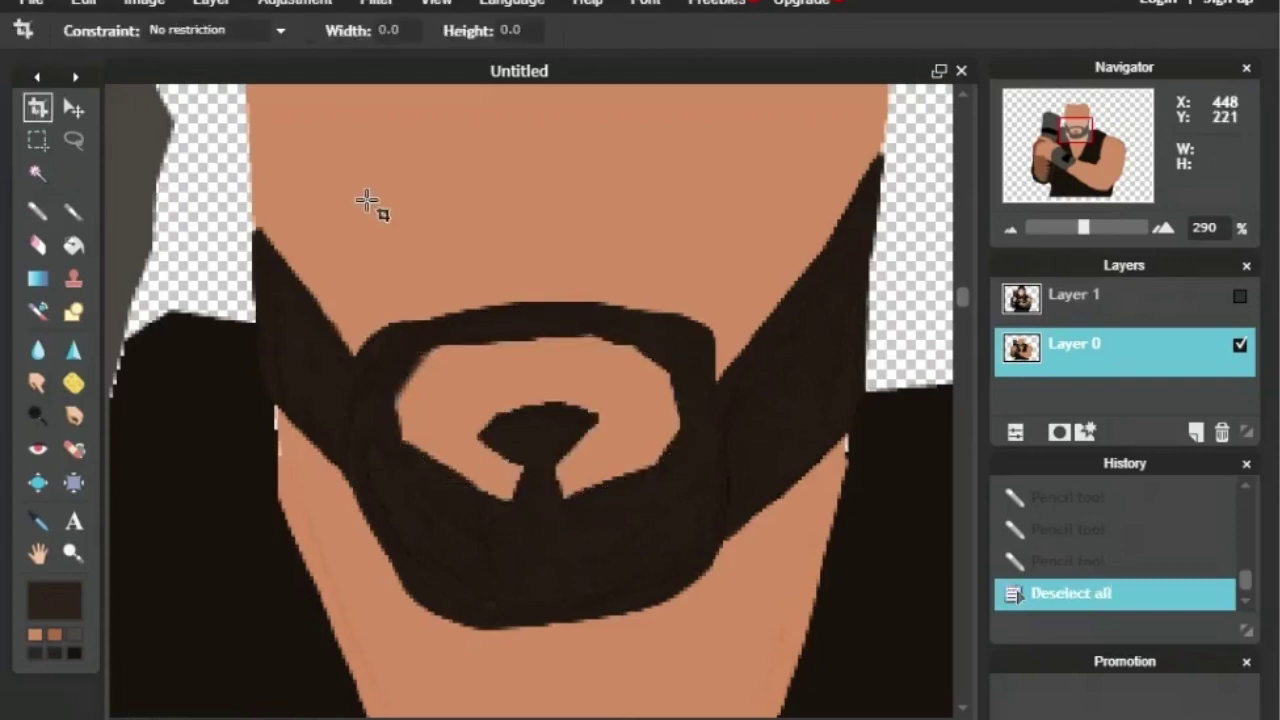
Step: Sample the hair's near-black colour from the photo and outline all the hair around the face with the freehand Lasso
{"action": "left_click_drag", "start_coordinate": [1080, 130], "coordinate": [1080, 122]}
{"action": "left_click", "coordinate": [1010, 228]}
{"action": "left_click", "coordinate": [1010, 228]}
{"action": "left_click", "coordinate": [1010, 228]}
{"action": "left_click", "coordinate": [1240, 296]}
{"action": "left_click", "coordinate": [38, 520]}
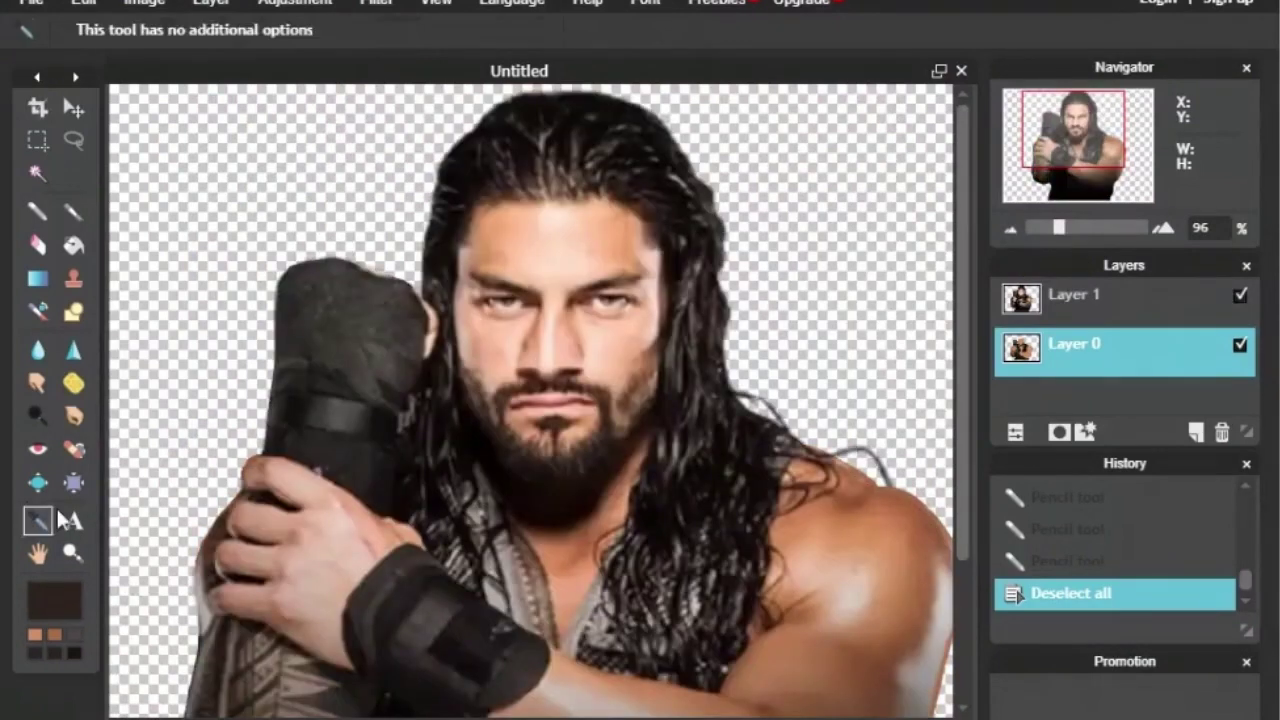
{"action": "left_click", "coordinate": [1240, 296]}
{"action": "left_click", "coordinate": [1240, 296]}
{"action": "key", "text": "l"}
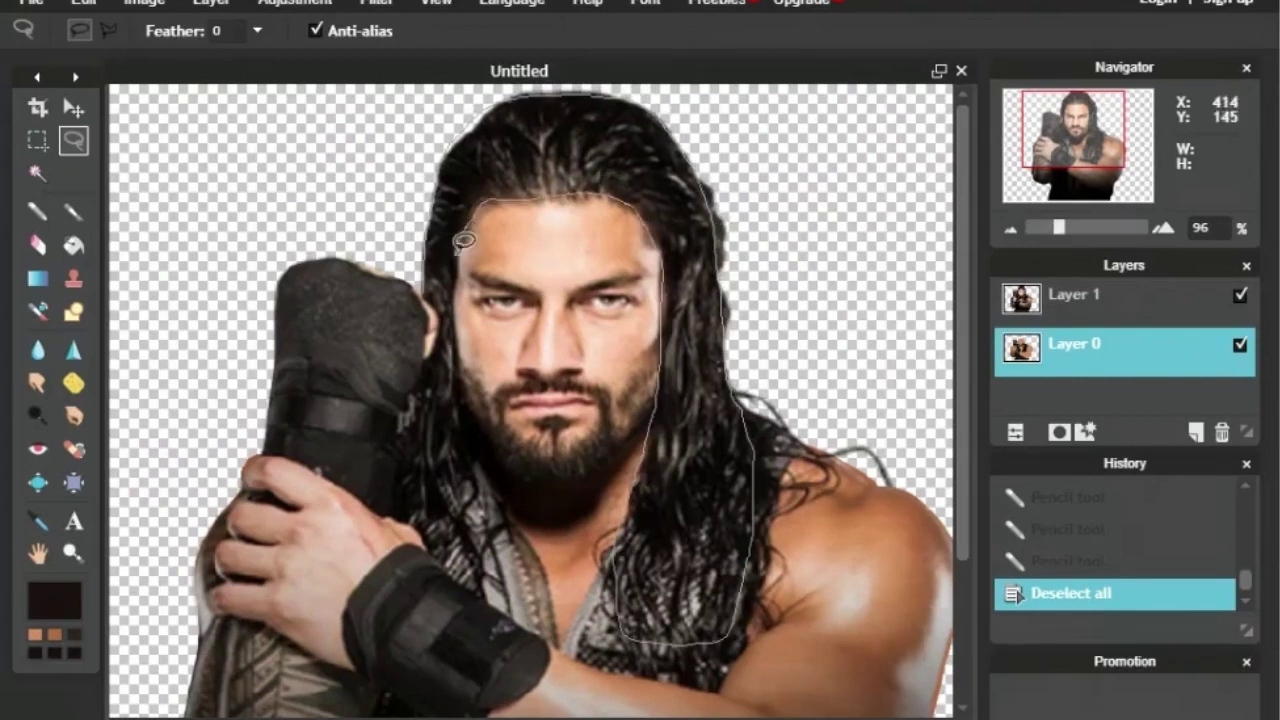
{"action": "left_click_drag", "start_coordinate": [408, 474], "coordinate": [405, 484]}
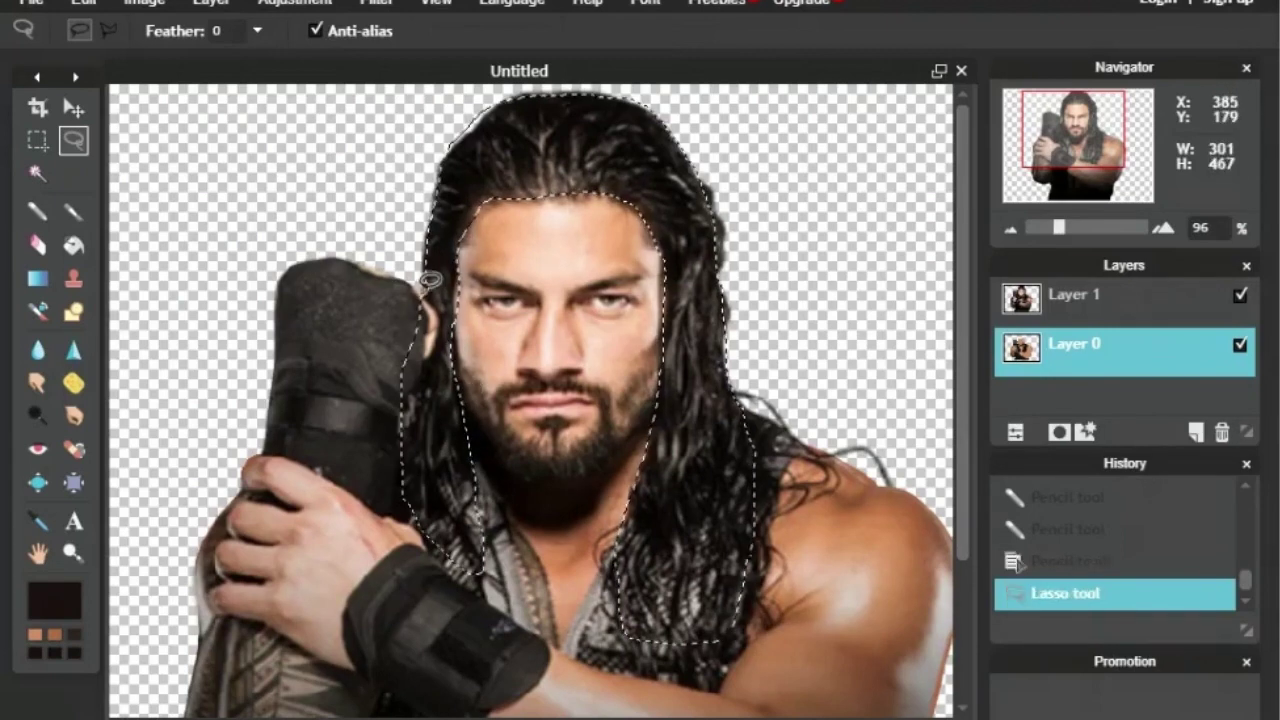
Step: Hide the photo layer, bucket-fill the hair selection and paint the remaining gaps along the forehead and face edge
{"action": "key", "text": "n"}
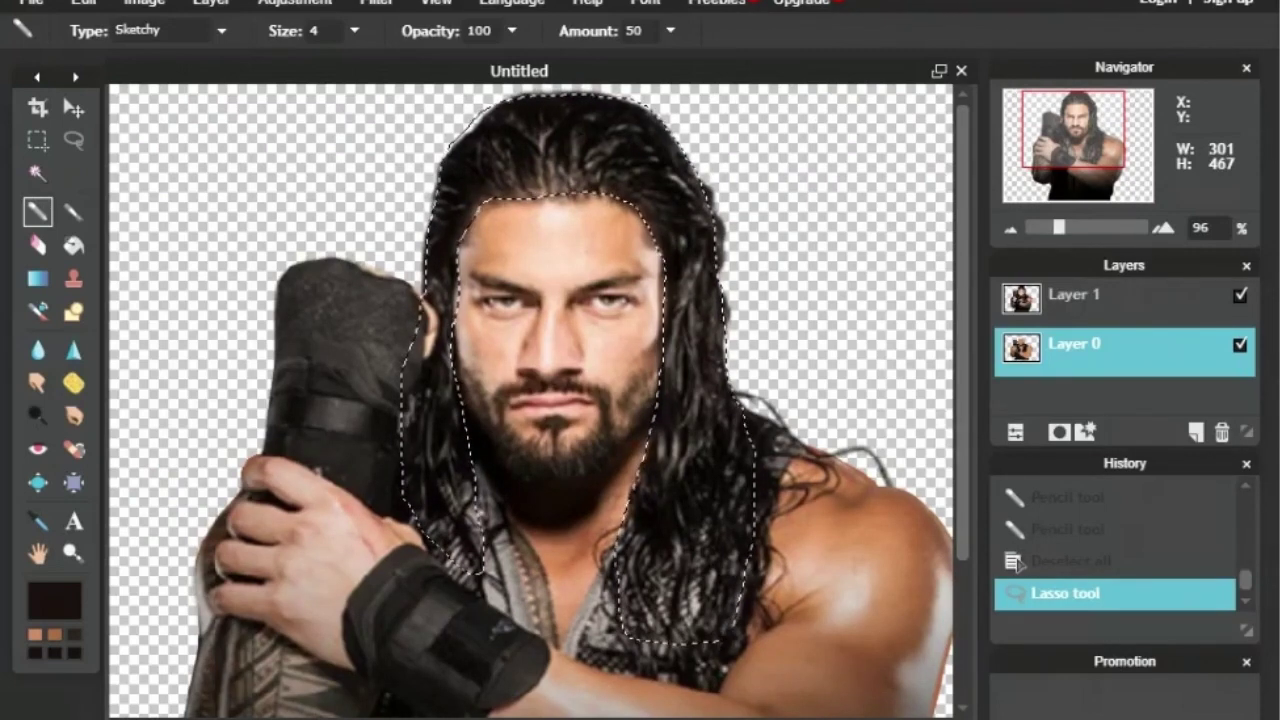
{"action": "left_click", "coordinate": [1240, 296]}
{"action": "left_click", "coordinate": [74, 246]}
{"action": "left_click", "coordinate": [611, 175]}
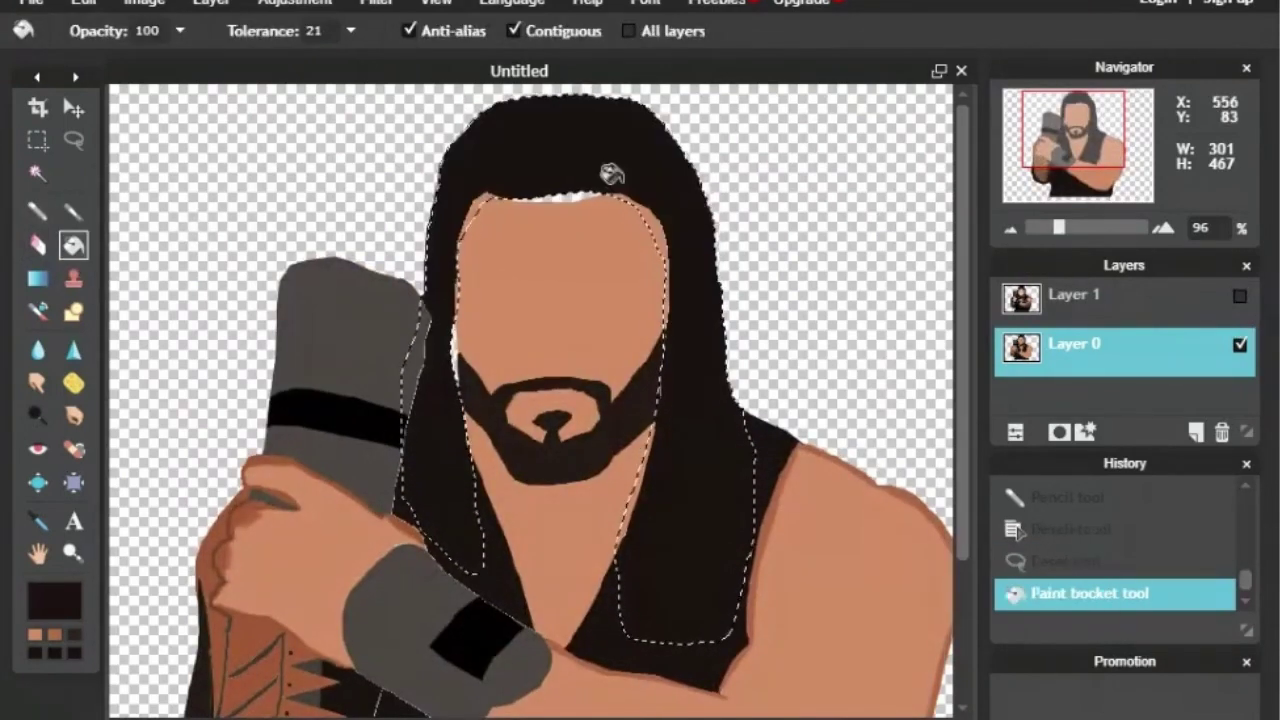
{"action": "left_click", "coordinate": [74, 212]}
{"action": "left_click_drag", "start_coordinate": [446, 366], "coordinate": [453, 268]}
{"action": "left_click", "coordinate": [38, 212]}
{"action": "mouse_move", "coordinate": [531, 195]}
{"action": "left_mouse_down"}
{"action": "mouse_move", "coordinate": [630, 190]}
{"action": "mouse_move", "coordinate": [488, 206]}
{"action": "mouse_move", "coordinate": [453, 288]}
{"action": "left_mouse_up"}
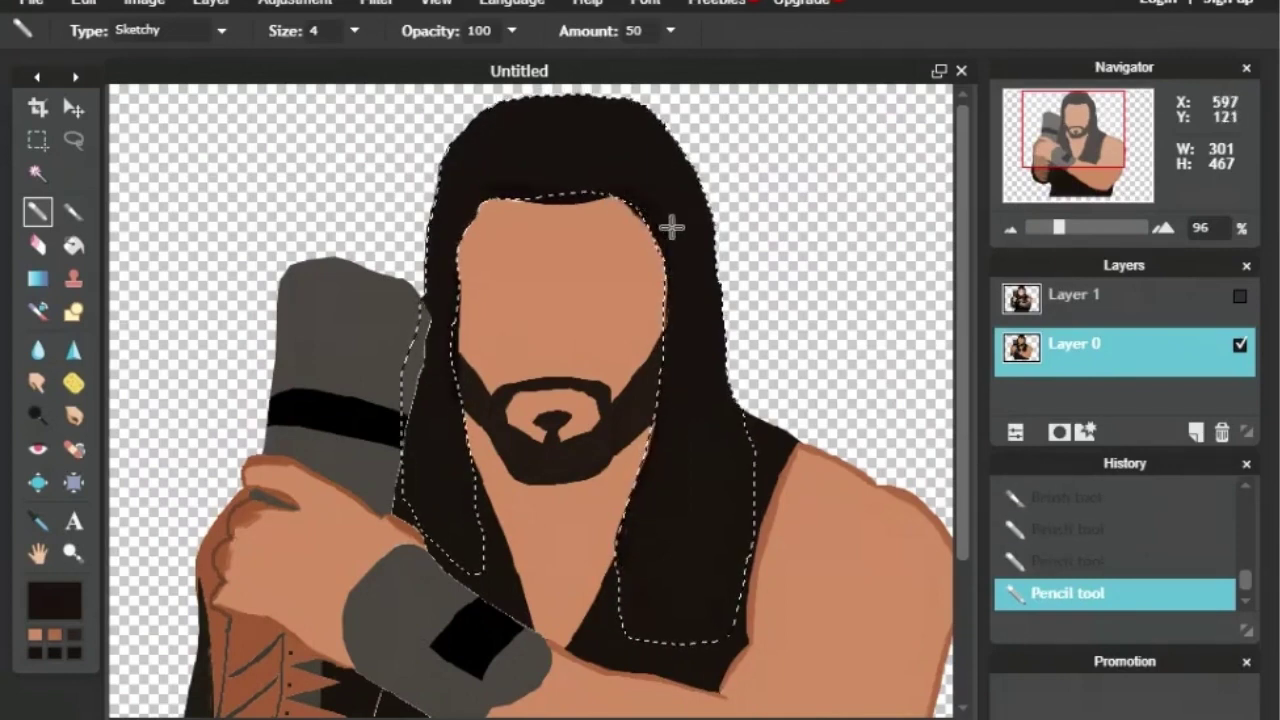
Step: Change the main colour to black, refill the hair with the Paint bucket and remove the selection
{"action": "left_click", "coordinate": [54, 601]}
{"action": "left_click", "coordinate": [900, 537]}
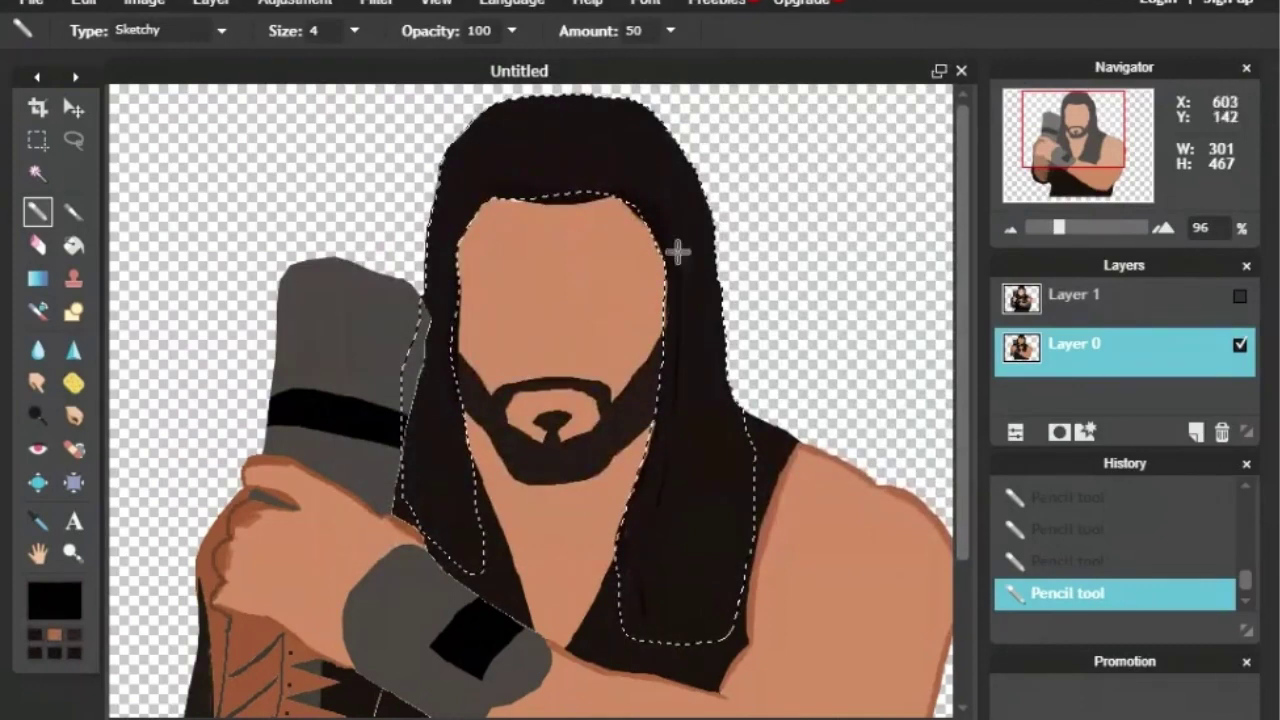
{"action": "left_click", "coordinate": [74, 248]}
{"action": "left_click", "coordinate": [514, 154]}
{"action": "left_click", "coordinate": [40, 107]}
{"action": "left_click", "coordinate": [230, 177]}
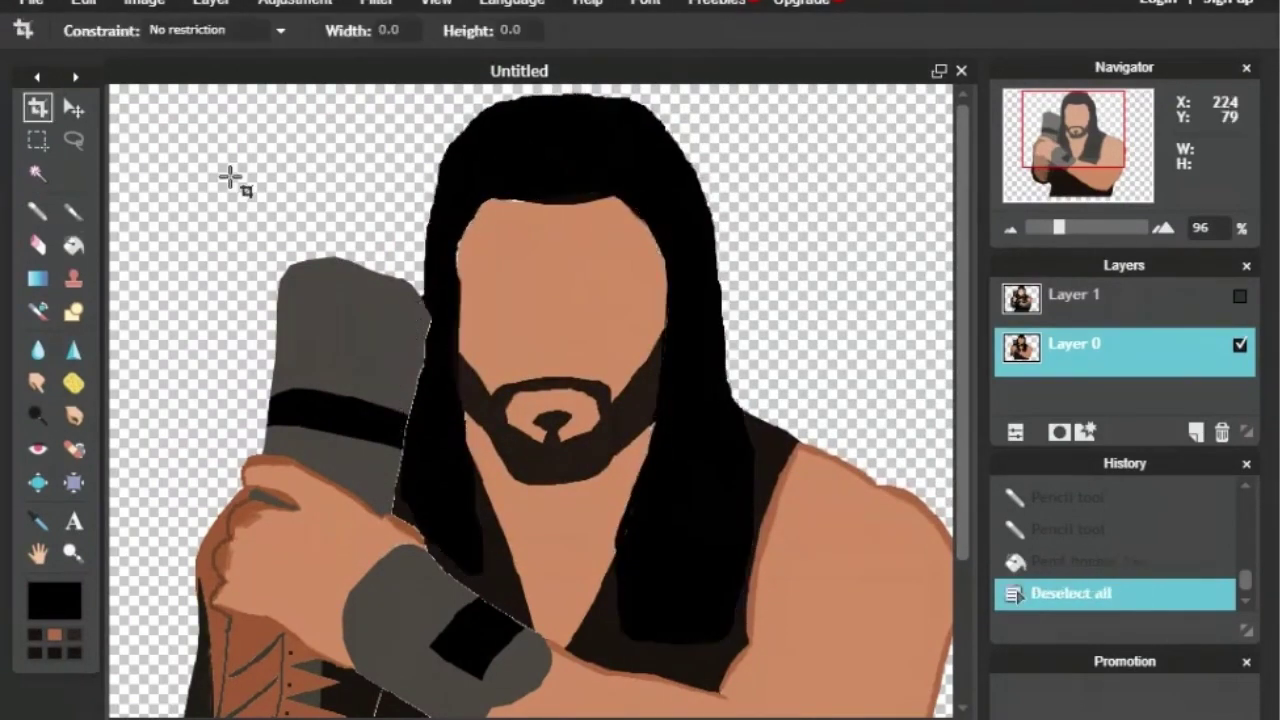
Step: Sample the drawing's facial skin tone and darken it to a medium brown for the nose shading
{"action": "left_click", "coordinate": [1240, 297]}
{"action": "left_click", "coordinate": [38, 521]}
{"action": "left_click", "coordinate": [1240, 297]}
{"action": "left_click", "coordinate": [592, 304]}
{"action": "left_click", "coordinate": [54, 601]}
{"action": "left_click_drag", "start_coordinate": [517, 243], "coordinate": [494, 267]}
{"action": "left_click", "coordinate": [900, 537]}
{"action": "key", "text": "b"}
Step: Draw brown shadows along both sides and the underside of the nose with a size 1 Pencil, using the photo as guide
{"action": "left_click", "coordinate": [1163, 228]}
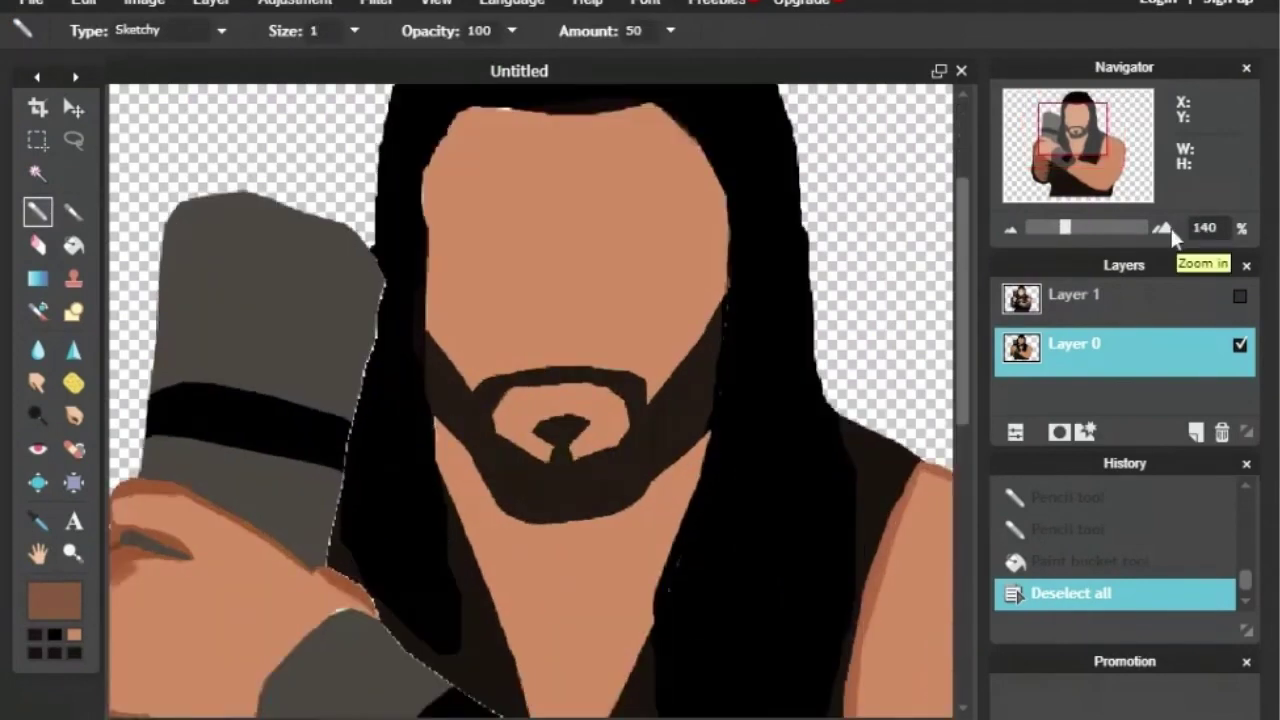
{"action": "left_click", "coordinate": [1163, 228]}
{"action": "left_click", "coordinate": [1240, 296]}
{"action": "left_click_drag", "start_coordinate": [457, 407], "coordinate": [426, 485]}
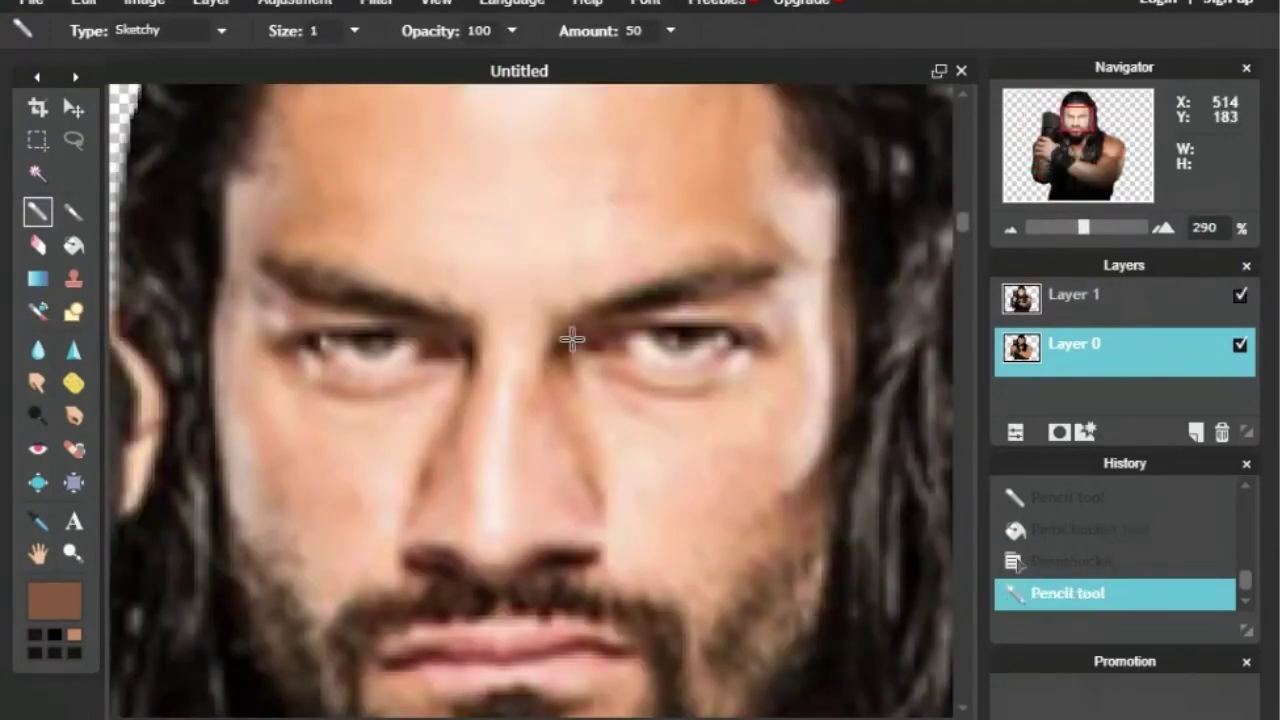
{"action": "left_click", "coordinate": [600, 488]}
{"action": "left_click", "coordinate": [1240, 296]}
{"action": "left_click", "coordinate": [1240, 296]}
{"action": "left_click", "coordinate": [1163, 228]}
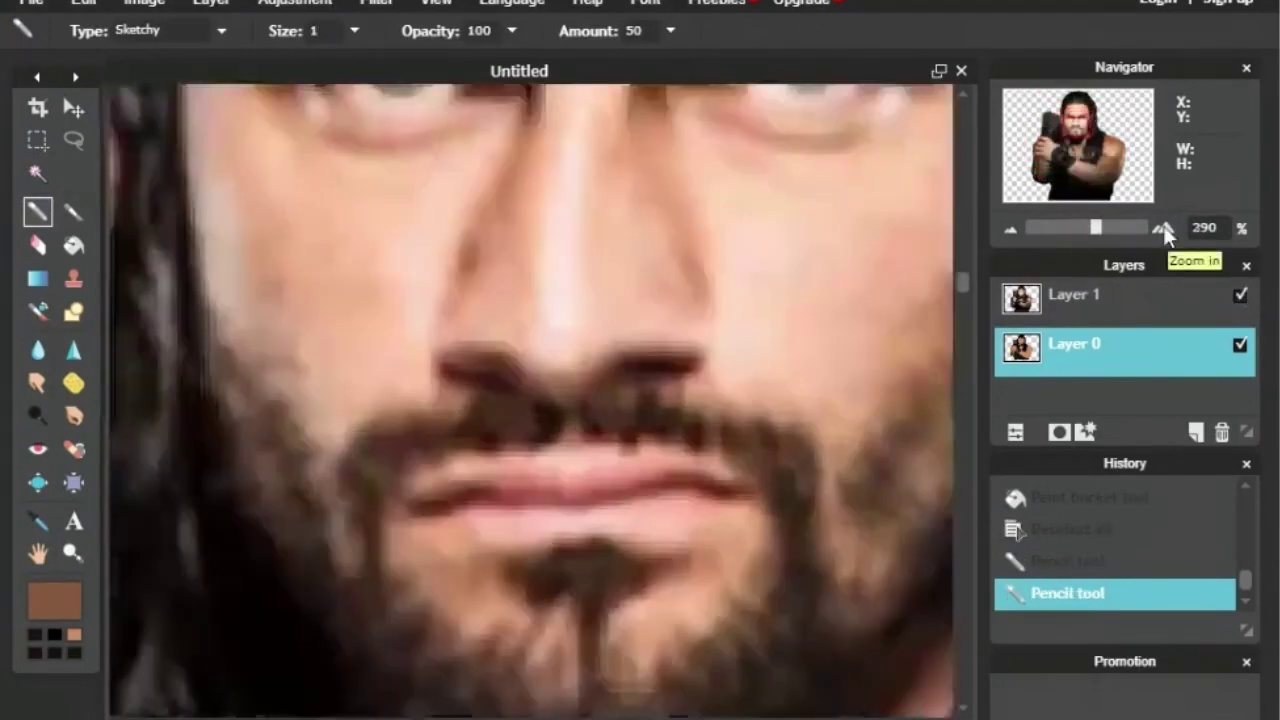
{"action": "left_click", "coordinate": [1163, 228]}
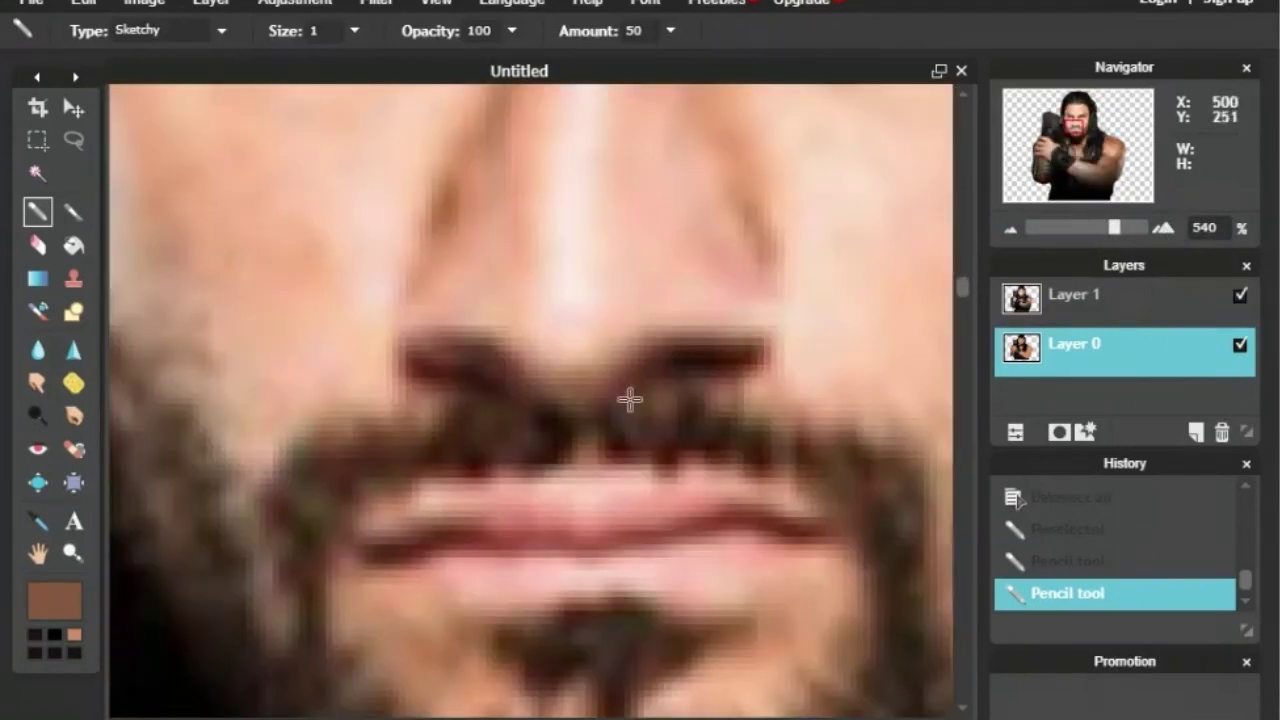
{"action": "left_click", "coordinate": [1240, 296]}
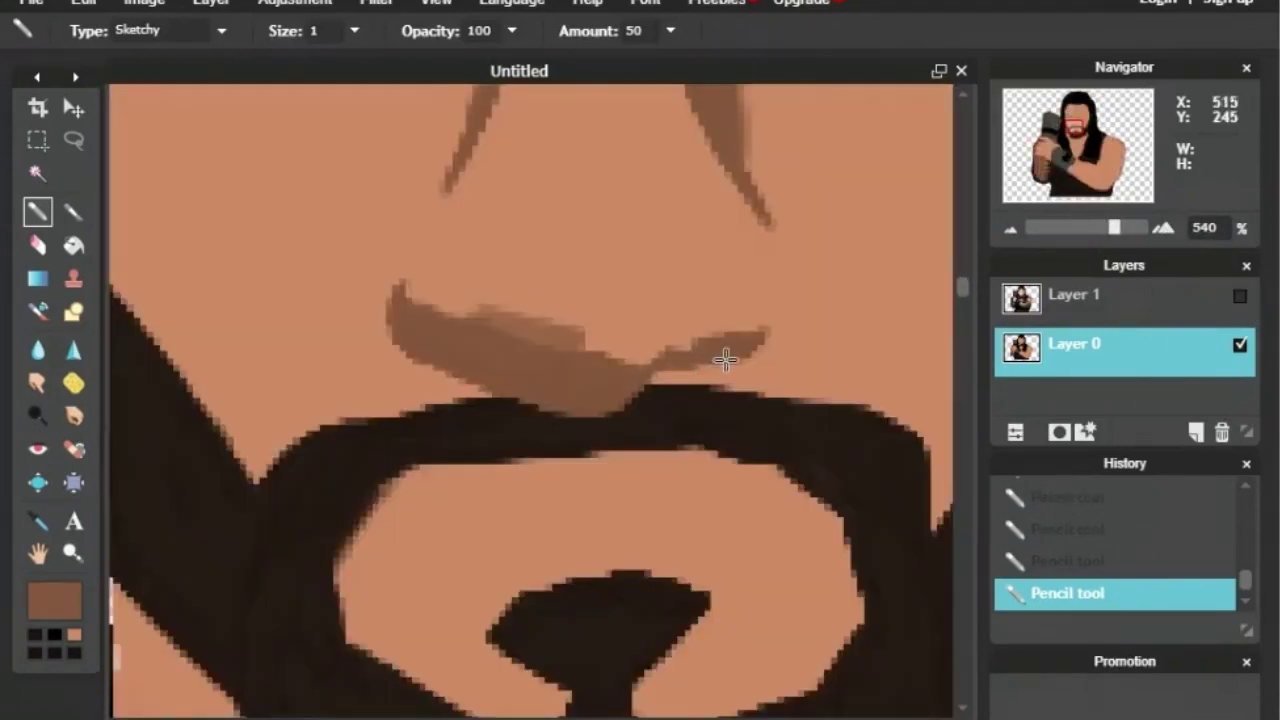
Step: Choose a darker brown and draw both nostrils within the nose's lower shadow
{"action": "left_click", "coordinate": [38, 606]}
{"action": "left_click", "coordinate": [472, 289]}
{"action": "left_click", "coordinate": [900, 537]}
{"action": "left_click_drag", "start_coordinate": [656, 365], "coordinate": [673, 366]}
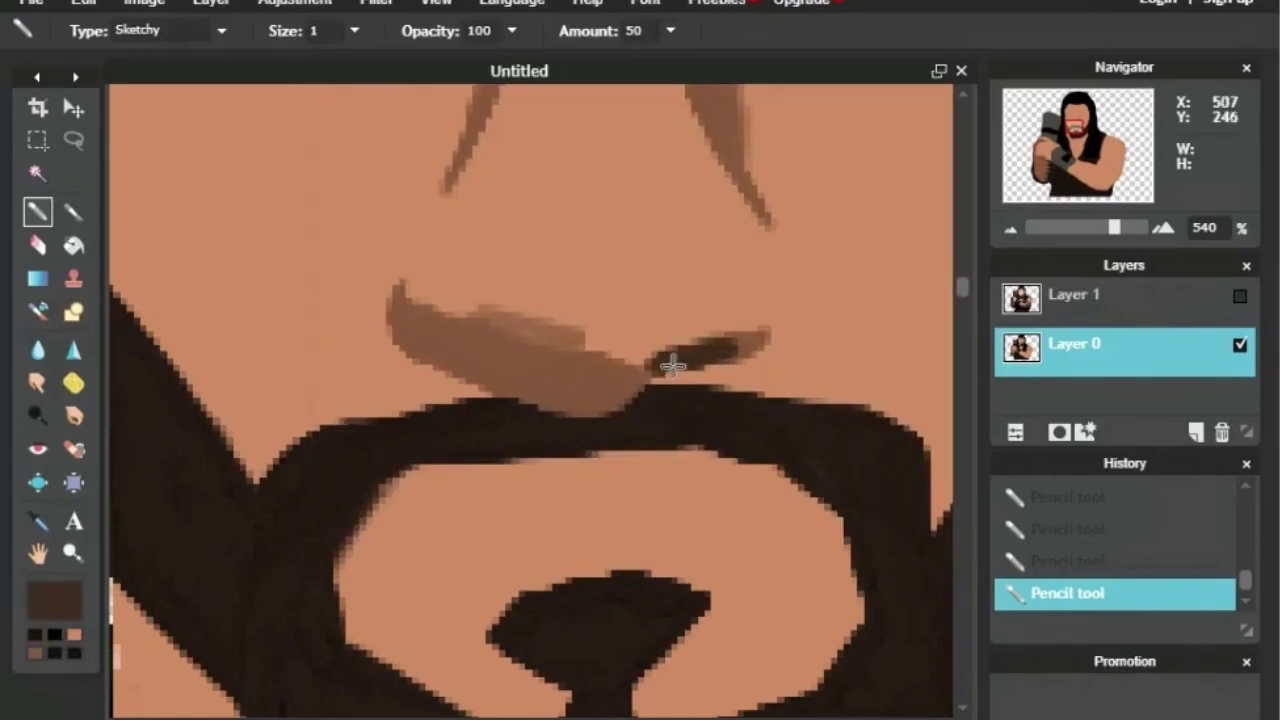
{"action": "mouse_move", "coordinate": [418, 348]}
{"action": "left_mouse_down"}
{"action": "mouse_move", "coordinate": [490, 350]}
{"action": "mouse_move", "coordinate": [489, 386]}
{"action": "left_mouse_up"}
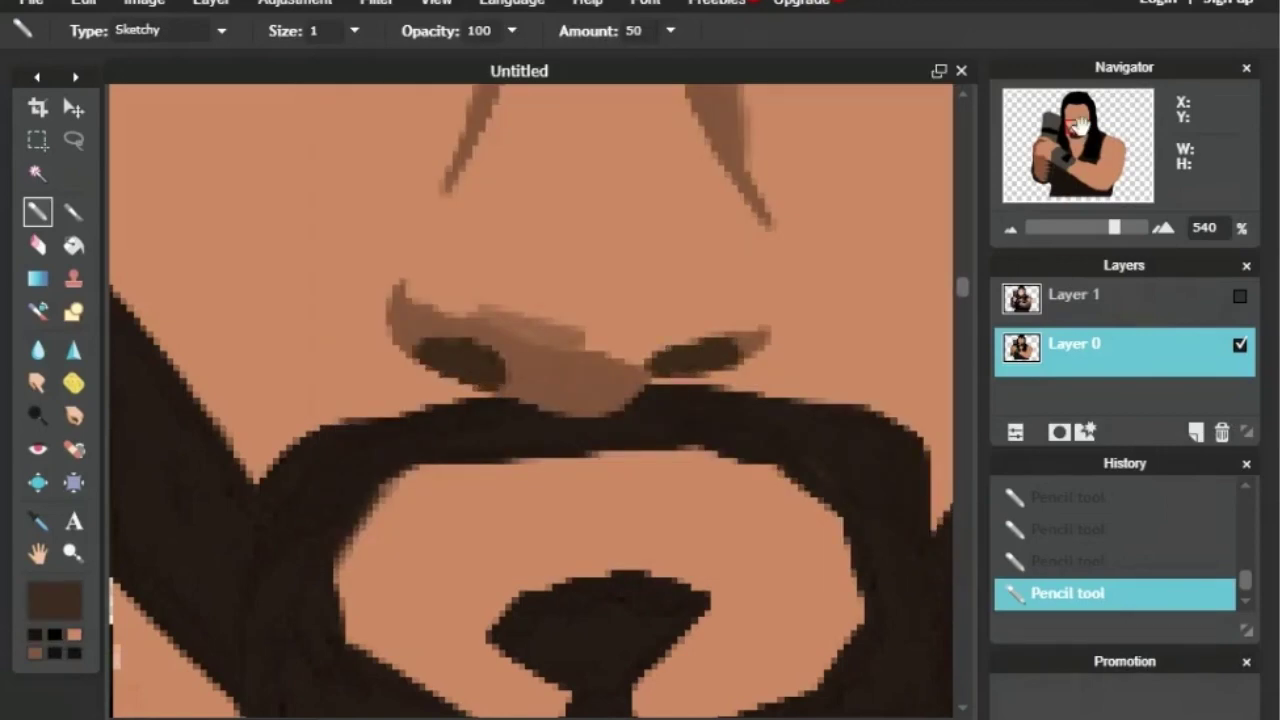
Step: Sample the lip pink from the photo and darken it to a muted red
{"action": "left_click", "coordinate": [1240, 296]}
{"action": "left_click", "coordinate": [37, 521]}
{"action": "left_click", "coordinate": [491, 423]}
{"action": "left_click", "coordinate": [54, 600]}
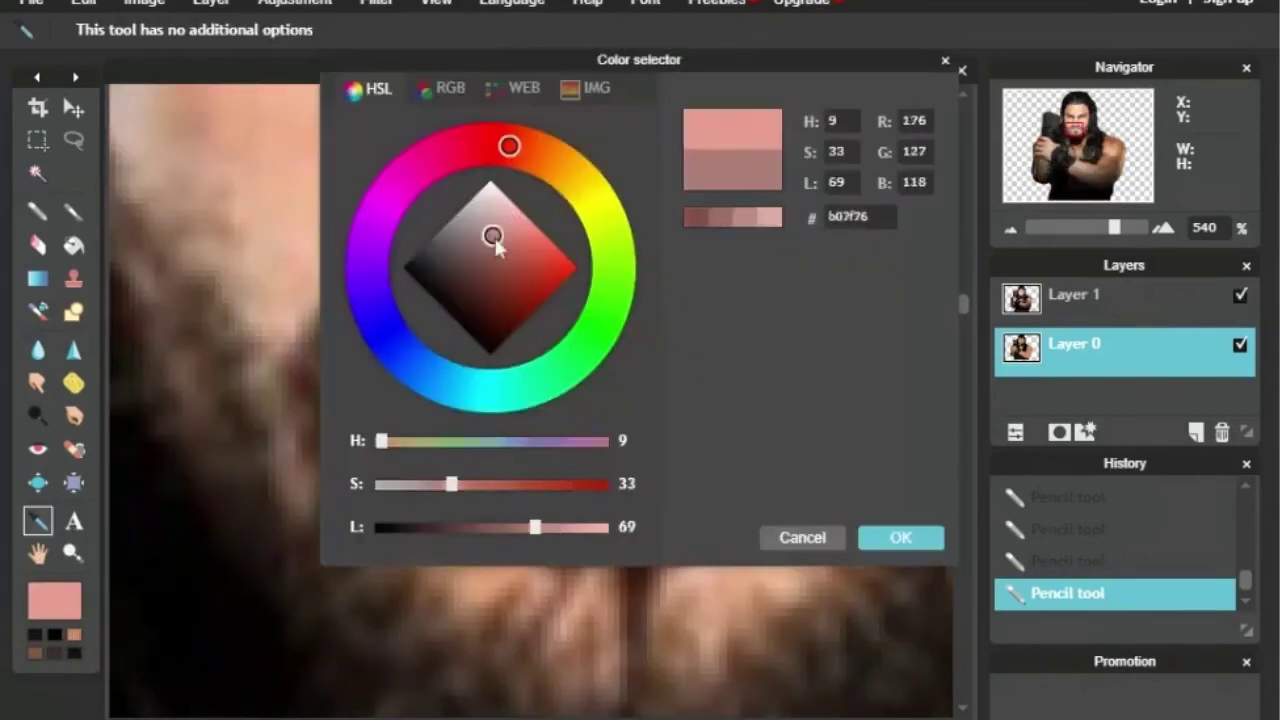
{"action": "left_click", "coordinate": [500, 254]}
{"action": "left_click", "coordinate": [900, 537]}
Step: Outline the lips with the freehand Lasso, paint them muted red and touch up the chin tuft's upper edge in dark brown
{"action": "left_click", "coordinate": [74, 140]}
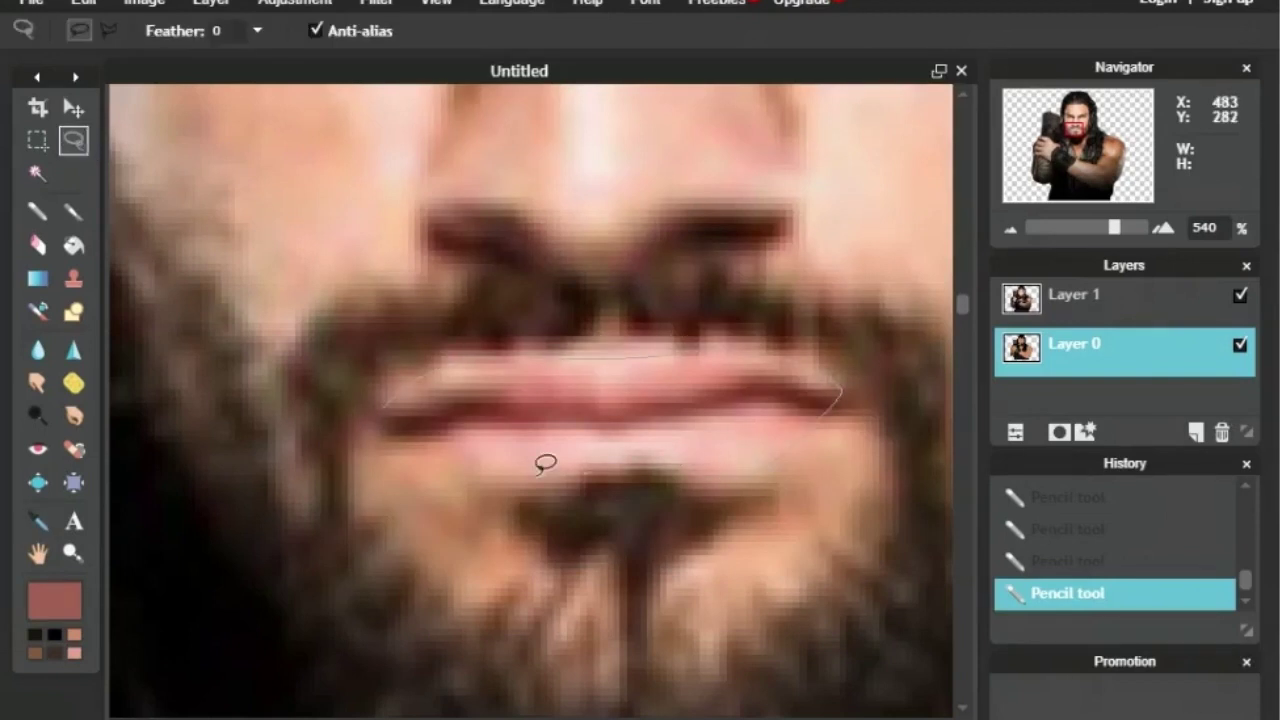
{"action": "mouse_move", "coordinate": [412, 412]}
{"action": "left_mouse_down"}
{"action": "mouse_move", "coordinate": [388, 406]}
{"action": "mouse_move", "coordinate": [700, 351]}
{"action": "mouse_move", "coordinate": [780, 400]}
{"action": "mouse_move", "coordinate": [514, 443]}
{"action": "mouse_move", "coordinate": [571, 386]}
{"action": "mouse_move", "coordinate": [349, 494]}
{"action": "left_mouse_up"}
{"action": "left_click", "coordinate": [1240, 296]}
{"action": "left_click", "coordinate": [37, 211]}
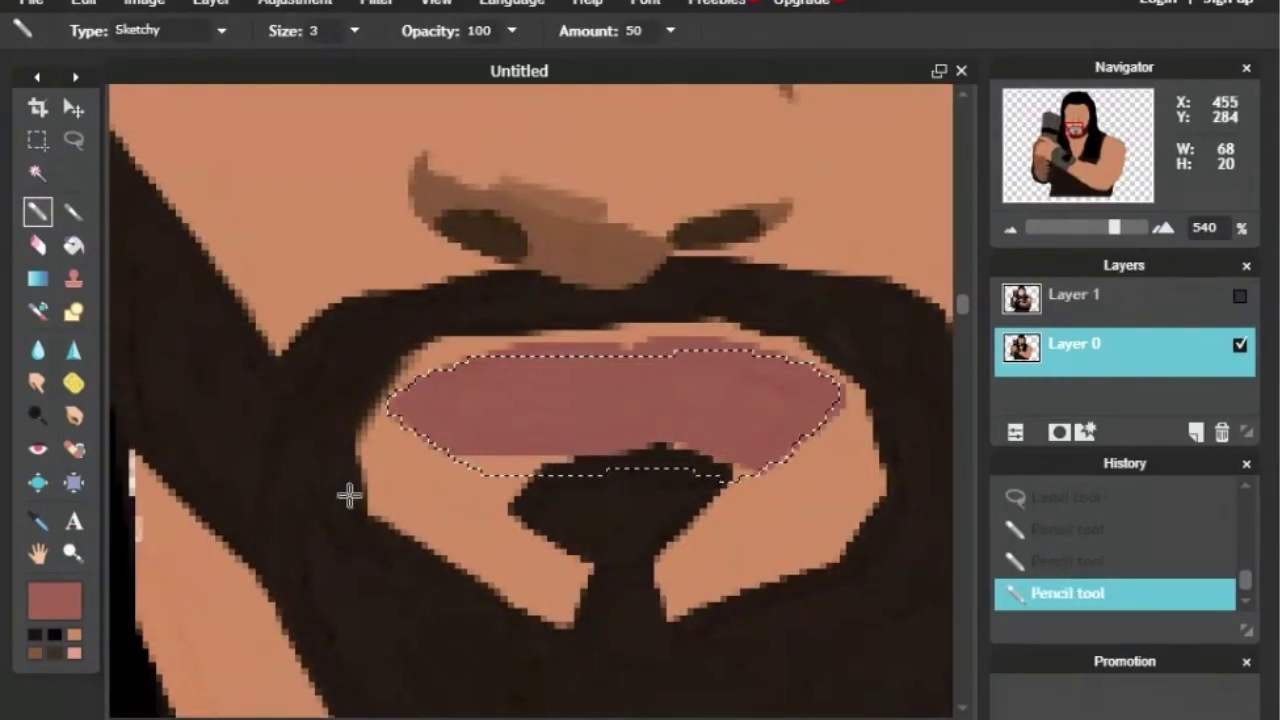
{"action": "key", "text": "i"}
{"action": "mouse_move", "coordinate": [516, 522]}
{"action": "left_mouse_down"}
{"action": "mouse_move", "coordinate": [494, 472]}
{"action": "mouse_move", "coordinate": [634, 474]}
{"action": "left_mouse_up"}
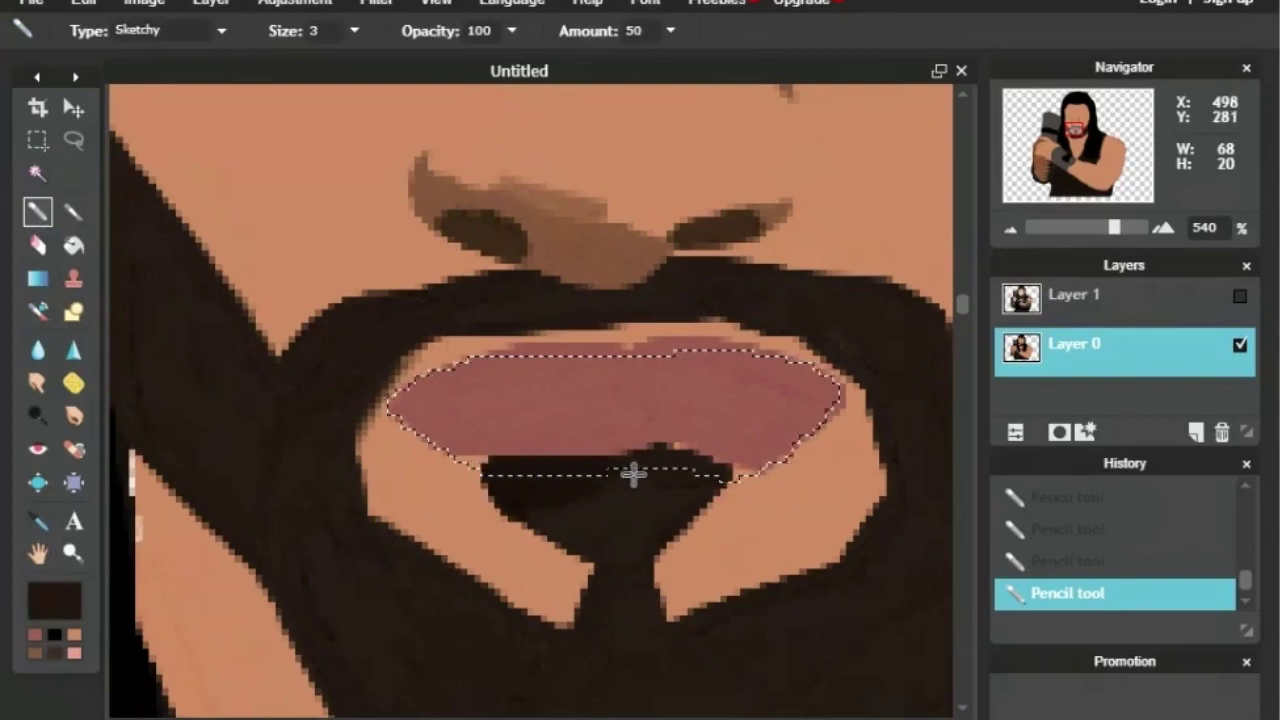
Step: Darken the sampled lip colour, draw the line between the lips with a size 1 Pencil and remove the selection
{"action": "key", "text": "i"}
{"action": "left_click", "coordinate": [590, 430]}
{"action": "left_click", "coordinate": [54, 601]}
{"action": "left_click", "coordinate": [476, 269]}
{"action": "key", "text": "Return"}
{"action": "left_click", "coordinate": [38, 211]}
{"action": "left_click_drag", "start_coordinate": [389, 405], "coordinate": [830, 408]}
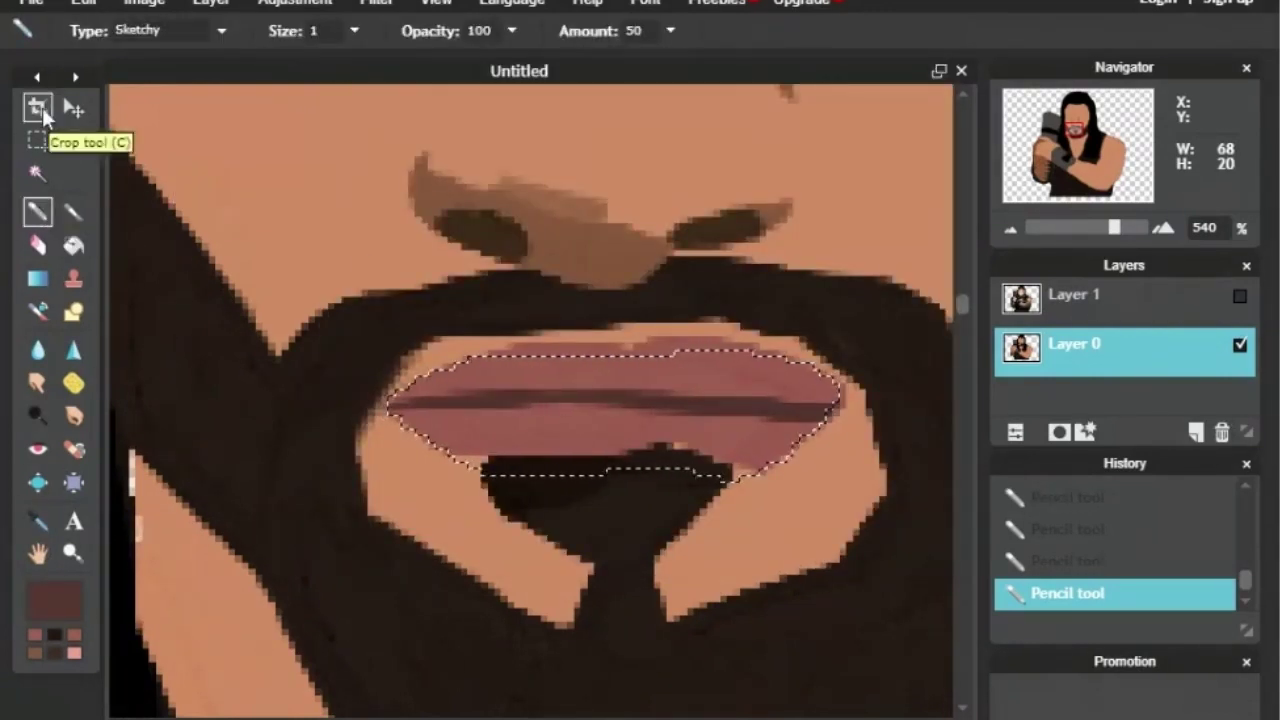
{"action": "key", "text": "ctrl+d"}
Step: Show the photo layer and outline the eye on the image's right side with the polygonal Lasso
{"action": "left_click", "coordinate": [1012, 228]}
{"action": "left_click", "coordinate": [1012, 228]}
{"action": "left_click", "coordinate": [1013, 229]}
{"action": "left_click", "coordinate": [1013, 229]}
{"action": "left_click", "coordinate": [1240, 296]}
{"action": "left_click", "coordinate": [1165, 227]}
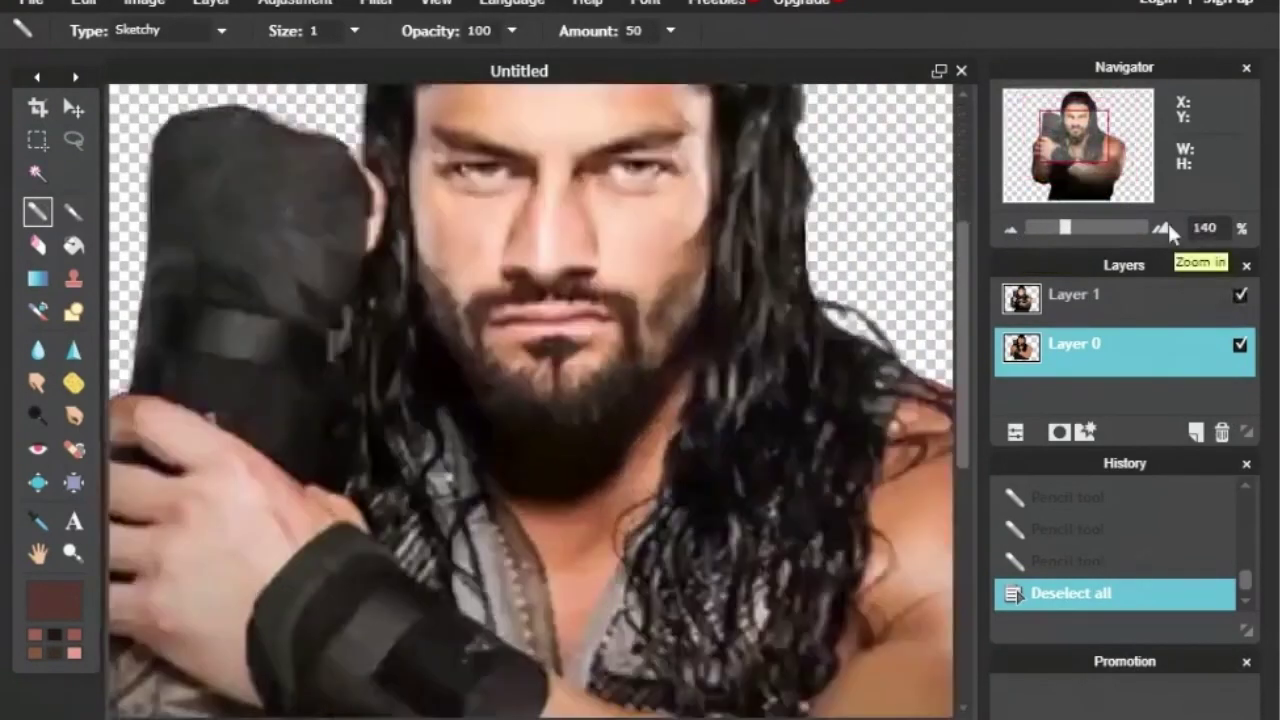
{"action": "left_click", "coordinate": [1165, 227]}
{"action": "left_click", "coordinate": [1165, 227]}
{"action": "left_click", "coordinate": [1165, 227]}
{"action": "left_click_drag", "start_coordinate": [1075, 133], "coordinate": [1080, 121]}
{"action": "key", "text": "l"}
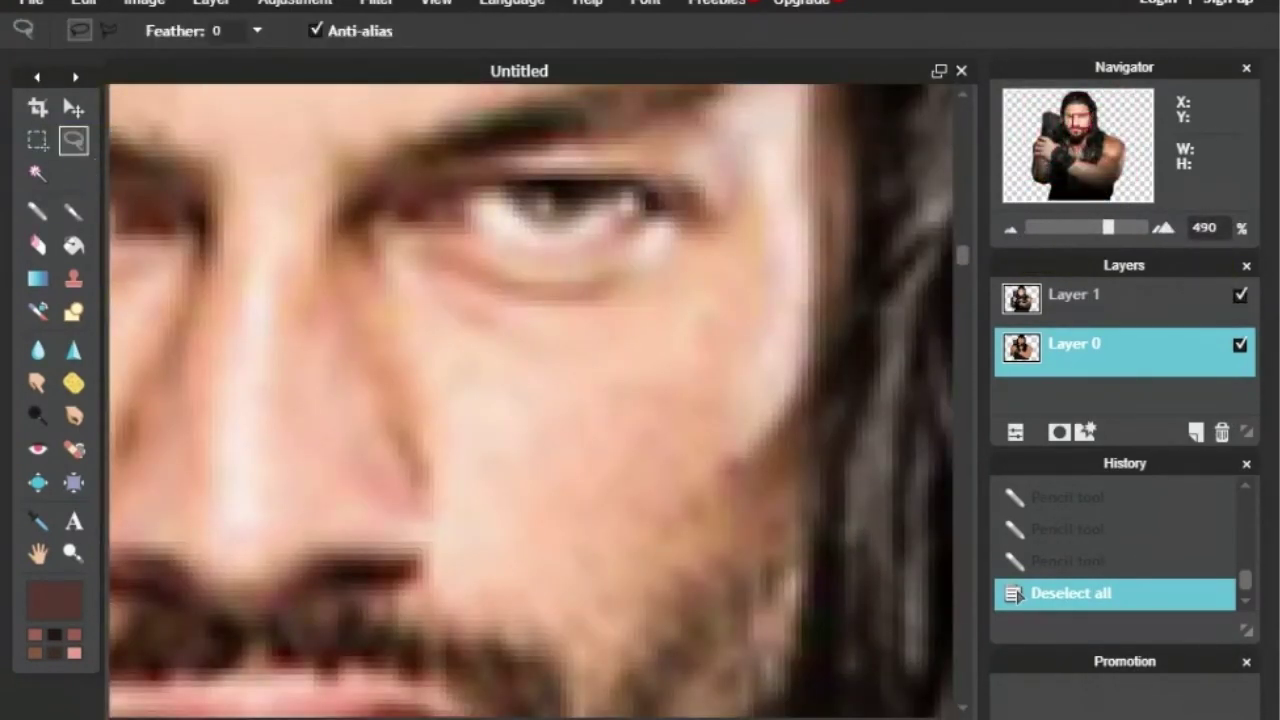
{"action": "left_click", "coordinate": [108, 30]}
{"action": "left_click", "coordinate": [432, 188]}
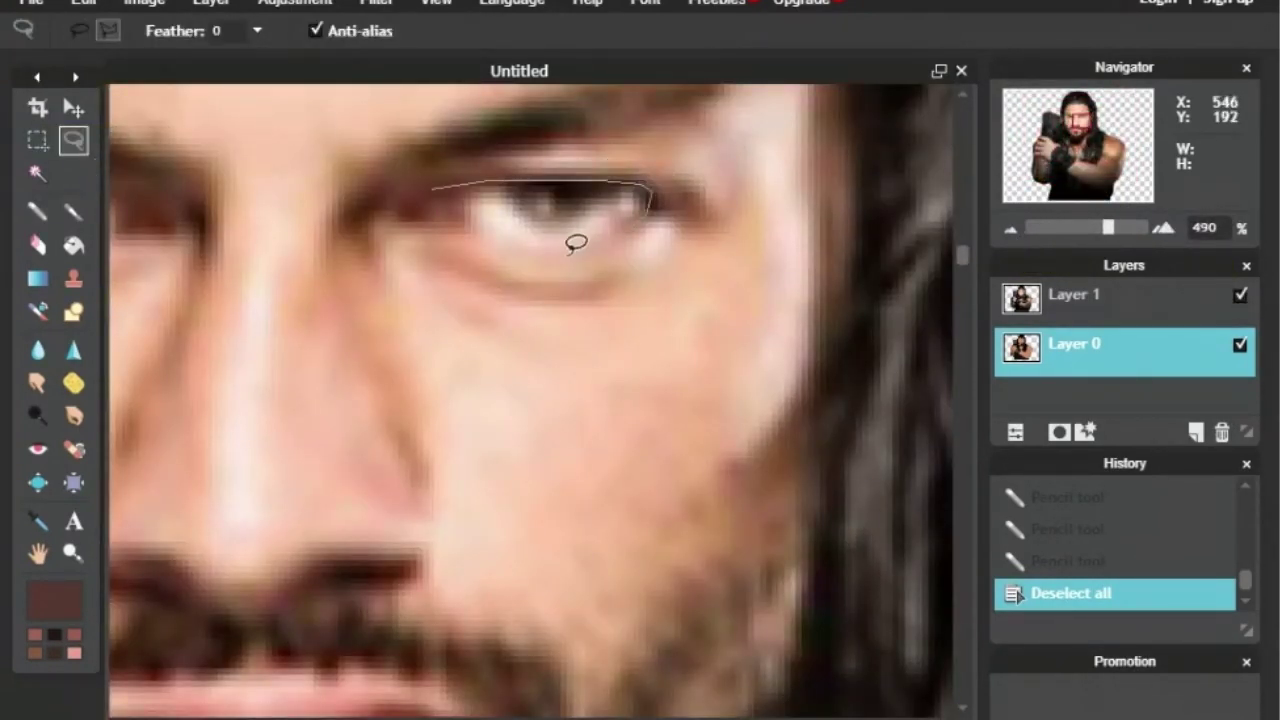
{"action": "left_click", "coordinate": [456, 225]}
{"action": "left_click", "coordinate": [435, 188]}
Step: Set the main colour to light grey e0e0e0, brush it over the selected eye and hide the photo layer
{"action": "left_click", "coordinate": [62, 602]}
{"action": "left_click", "coordinate": [483, 191]}
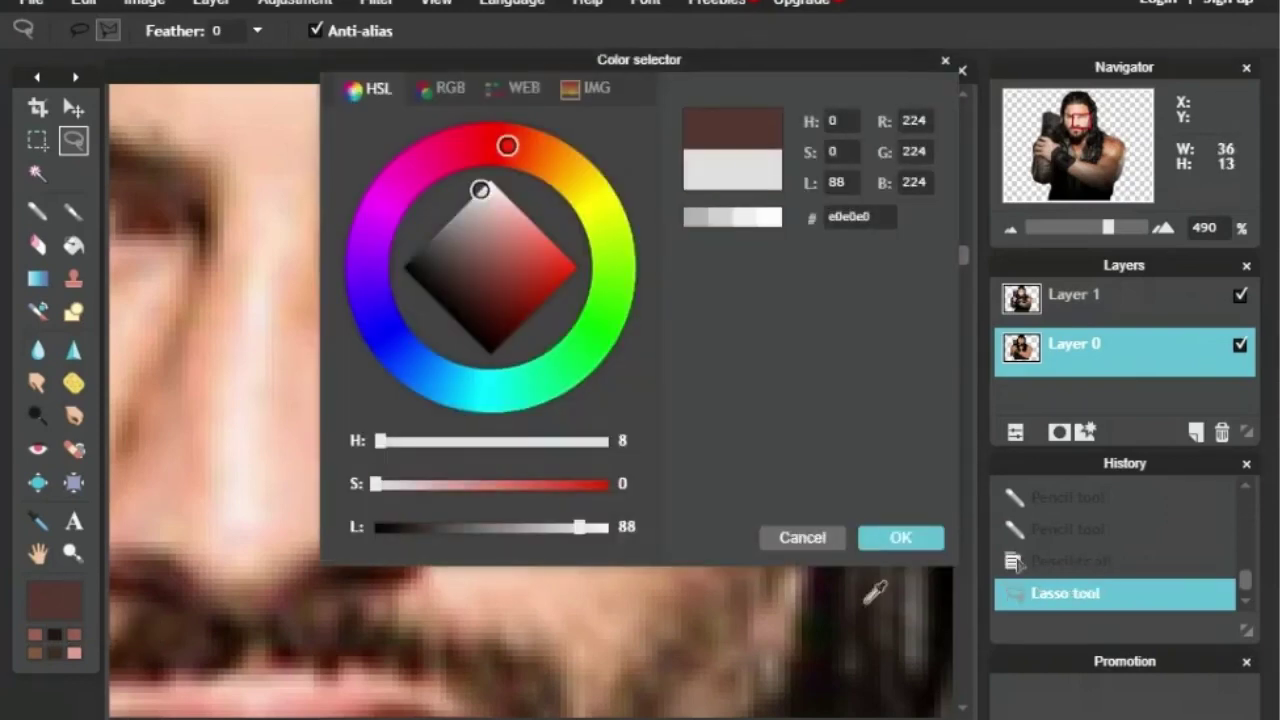
{"action": "left_click", "coordinate": [889, 537]}
{"action": "left_click", "coordinate": [75, 210]}
{"action": "left_click_drag", "start_coordinate": [470, 206], "coordinate": [602, 212]}
{"action": "left_click", "coordinate": [1241, 297]}
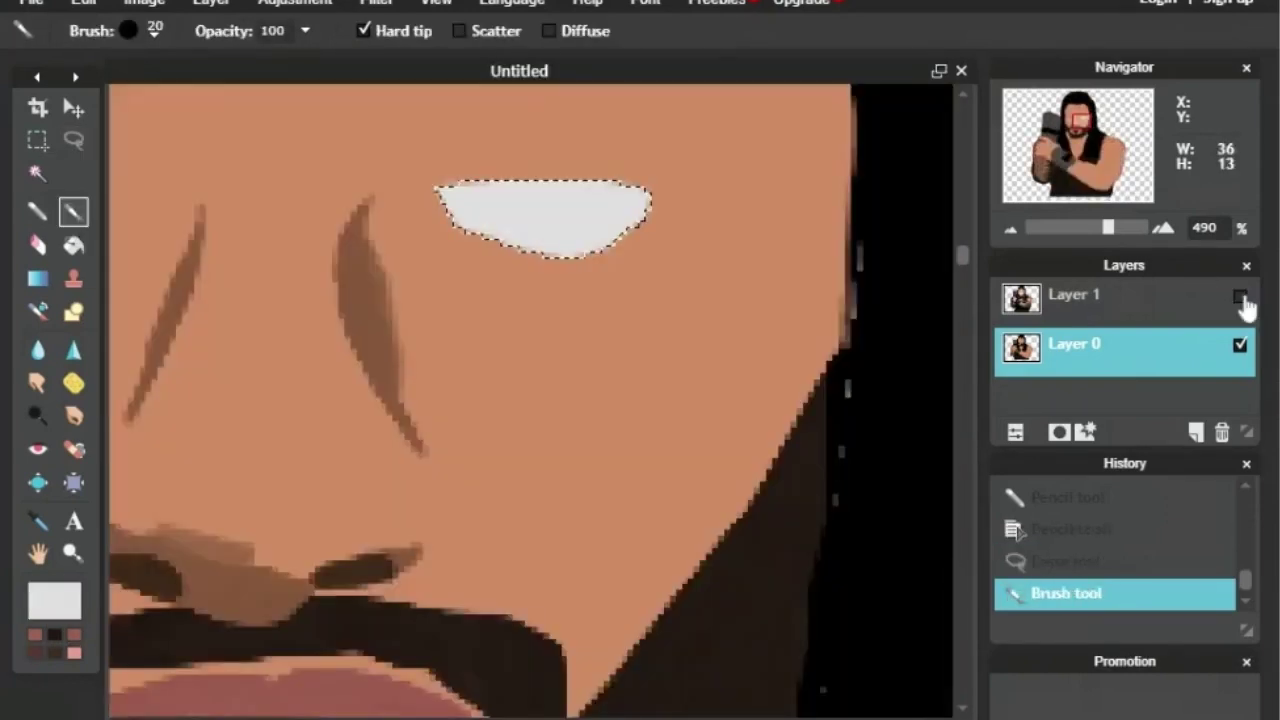
Step: Outline the eye on the image's left side over the photo with the Lasso and brush it light grey
{"action": "left_click", "coordinate": [1241, 297]}
{"action": "left_click_drag", "start_coordinate": [1084, 122], "coordinate": [1068, 120]}
{"action": "left_click", "coordinate": [80, 145]}
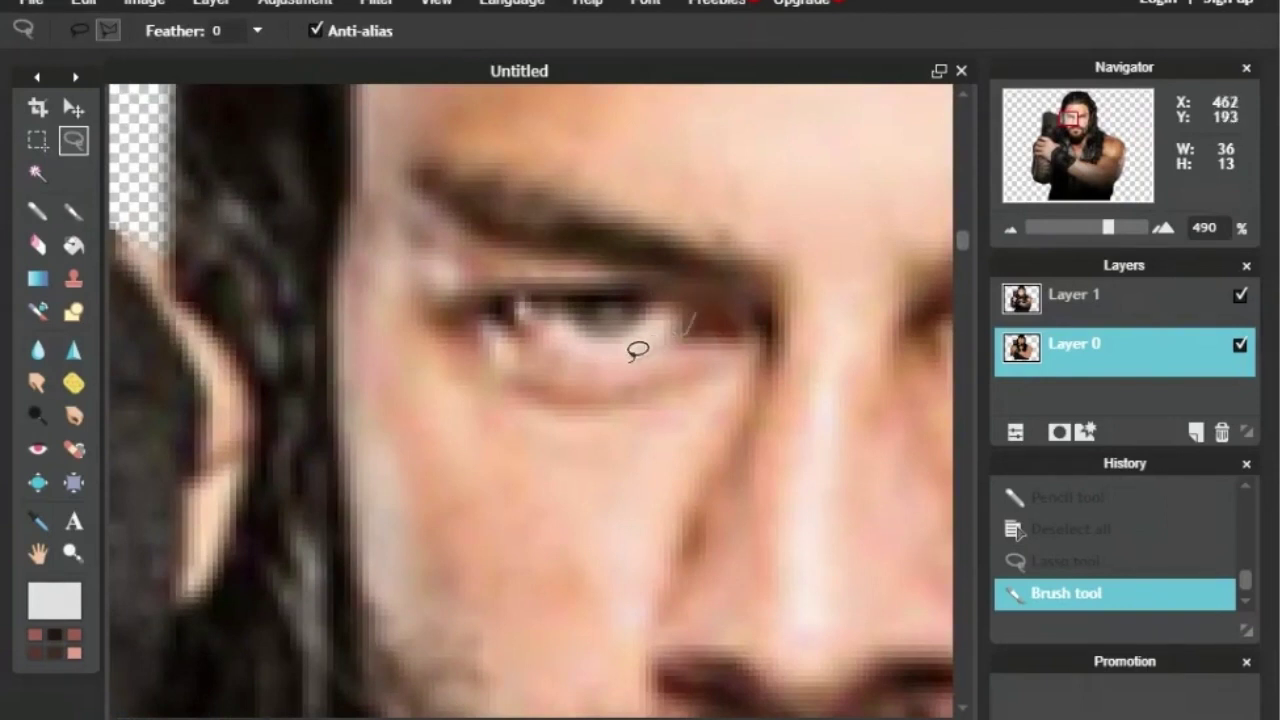
{"action": "left_click", "coordinate": [687, 295]}
{"action": "left_click", "coordinate": [695, 312]}
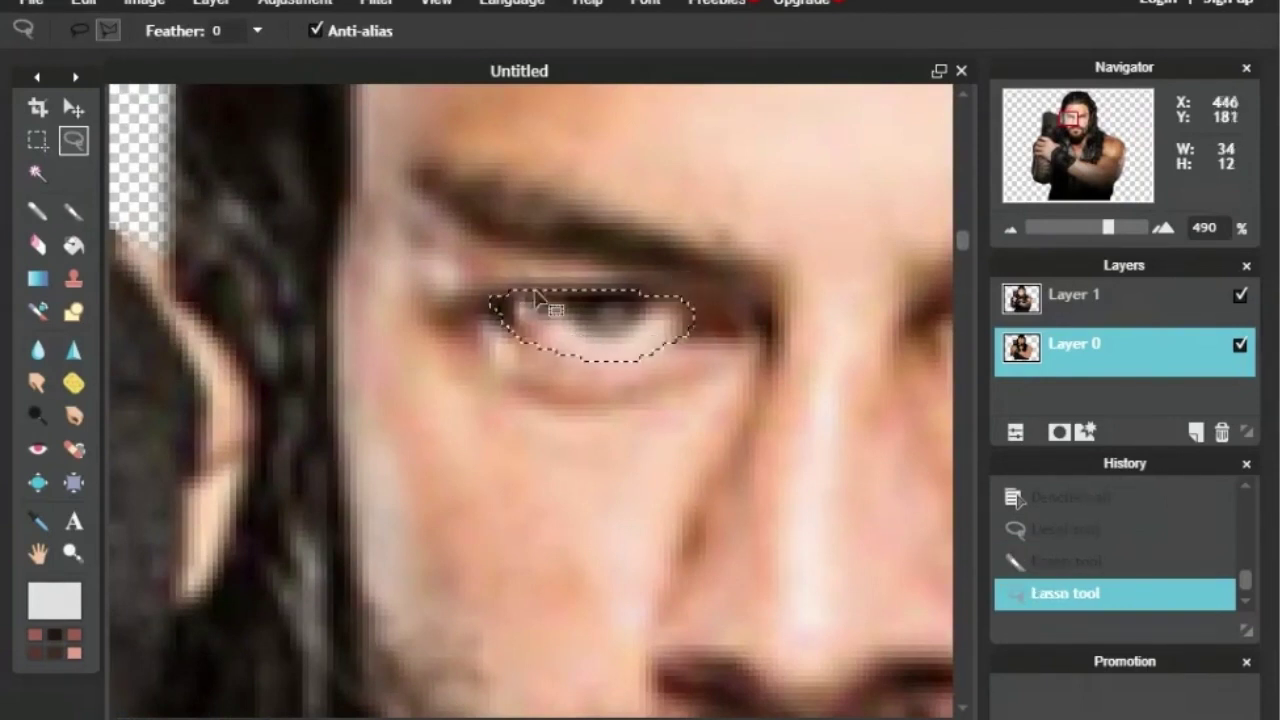
{"action": "left_click", "coordinate": [75, 211]}
{"action": "left_click_drag", "start_coordinate": [443, 306], "coordinate": [684, 322]}
Step: Sample the beard's dark brown from the drawing and outline the image's left eyebrow over the photo with the polygonal Lasso
{"action": "left_click", "coordinate": [38, 521]}
{"action": "left_click", "coordinate": [1241, 297]}
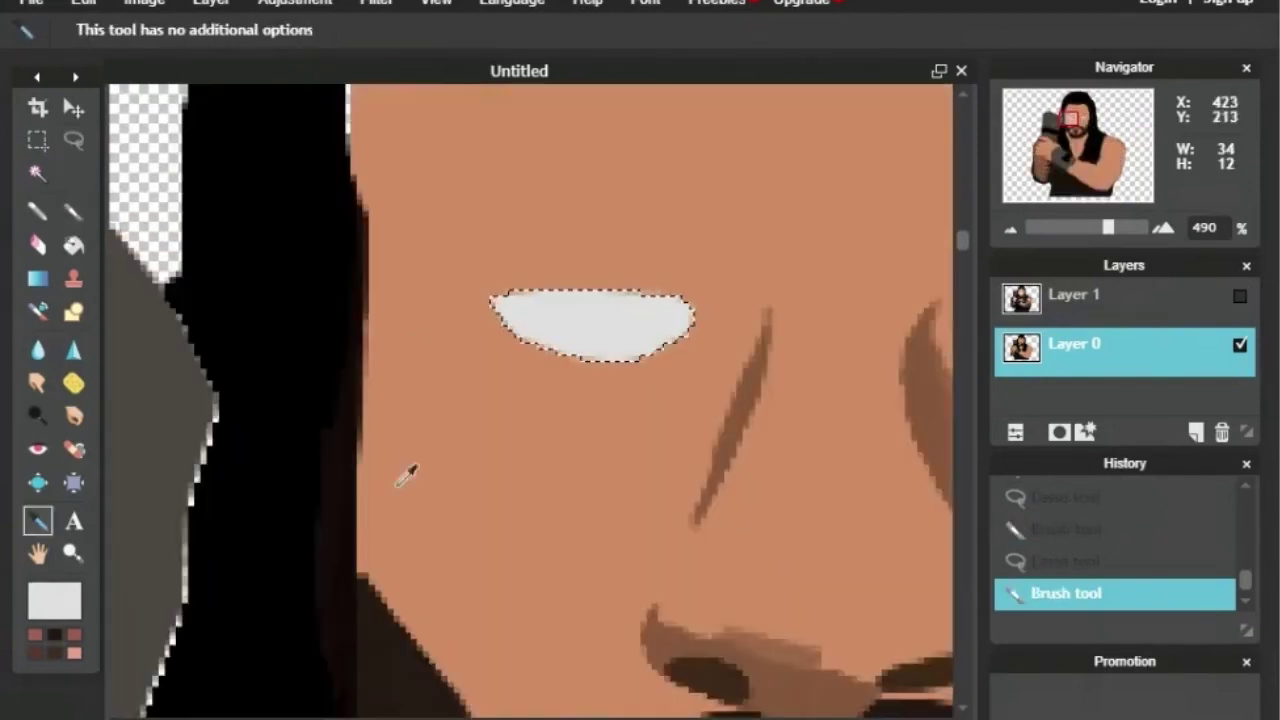
{"action": "left_click", "coordinate": [396, 616]}
{"action": "left_click", "coordinate": [40, 212]}
{"action": "left_click", "coordinate": [1241, 297]}
{"action": "key", "text": "l"}
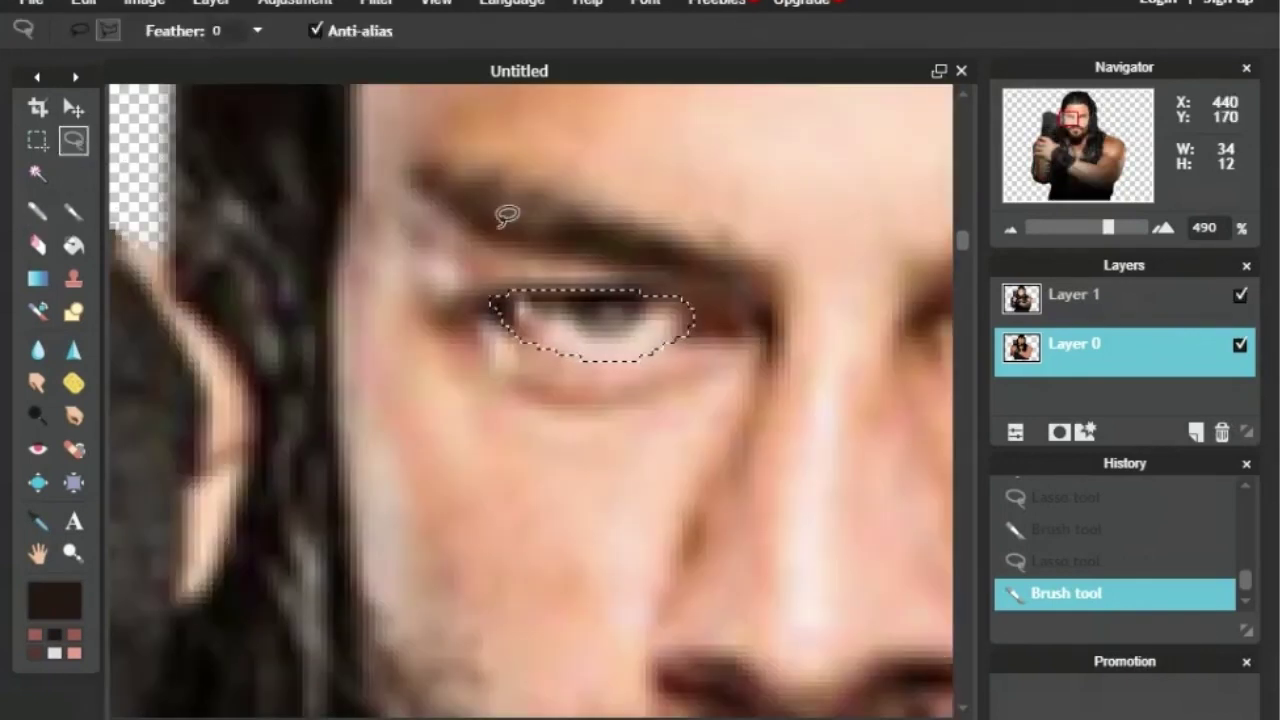
{"action": "mouse_move", "coordinate": [715, 278]}
{"action": "left_mouse_down"}
{"action": "mouse_move", "coordinate": [513, 239]}
{"action": "mouse_move", "coordinate": [416, 162]}
{"action": "left_mouse_up"}
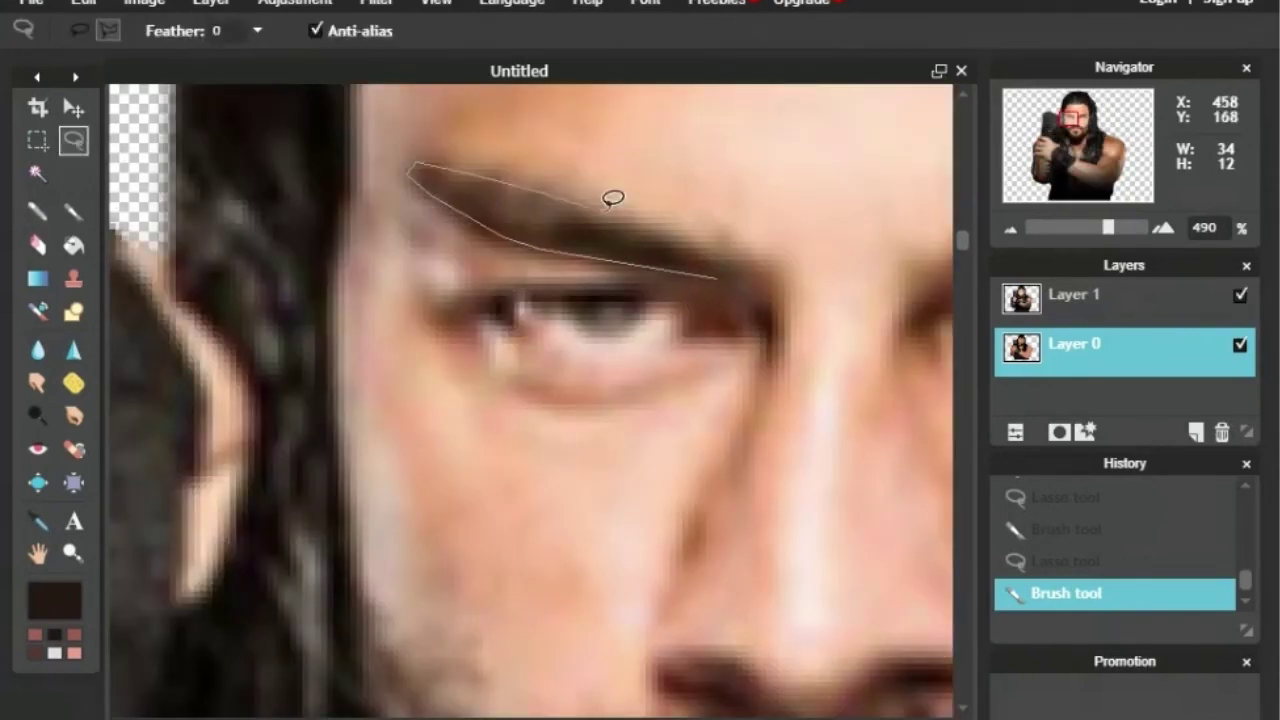
{"action": "left_click_drag", "start_coordinate": [612, 198], "coordinate": [716, 276]}
Step: Hide the photo layer and paint the selected left eyebrow dark brown with an enlarged Pencil
{"action": "left_click", "coordinate": [1240, 295]}
{"action": "key", "text": "b"}
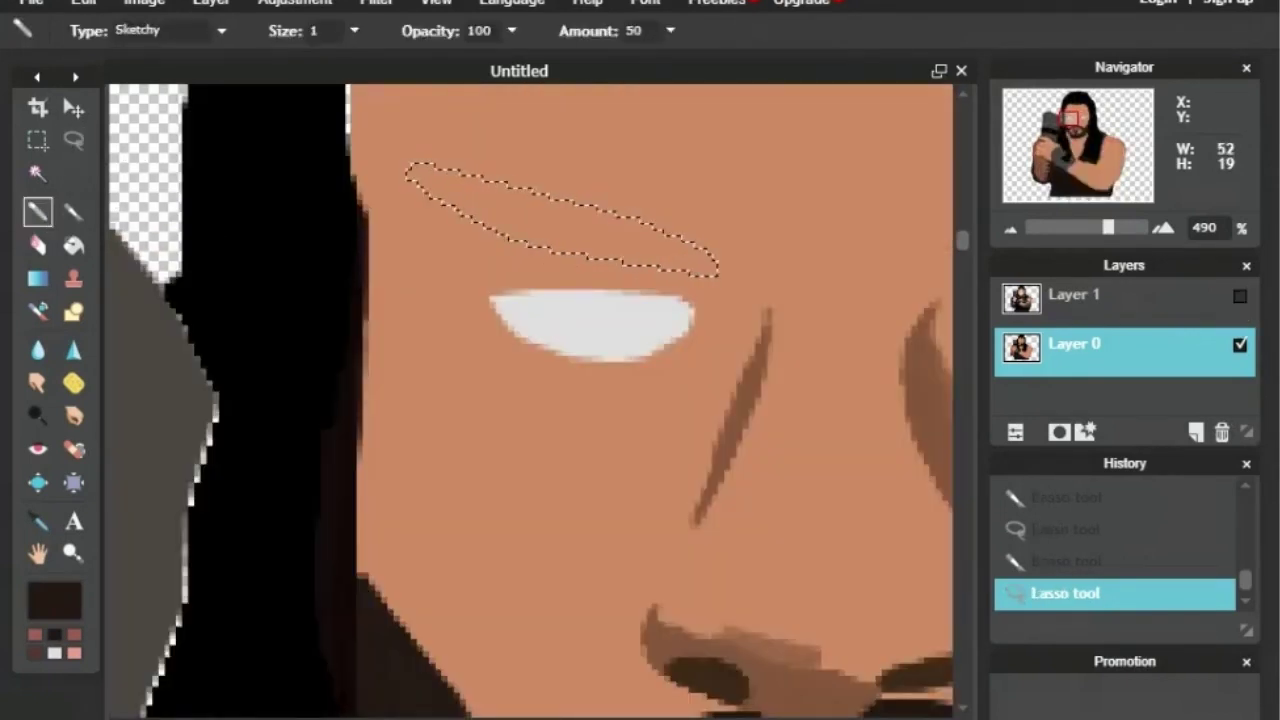
{"action": "key", "text": "bracketright"}
{"action": "mouse_move", "coordinate": [646, 274]}
{"action": "left_mouse_down"}
{"action": "mouse_move", "coordinate": [617, 250]}
{"action": "mouse_move", "coordinate": [460, 196]}
{"action": "mouse_move", "coordinate": [622, 240]}
{"action": "mouse_move", "coordinate": [664, 232]}
{"action": "left_mouse_up"}
Step: Outline the eyebrow on the image's right side over the photo with the Lasso and paint it dark brown
{"action": "left_click_drag", "start_coordinate": [1071, 118], "coordinate": [1082, 120]}
{"action": "left_click", "coordinate": [1240, 296]}
{"action": "key", "text": "l"}
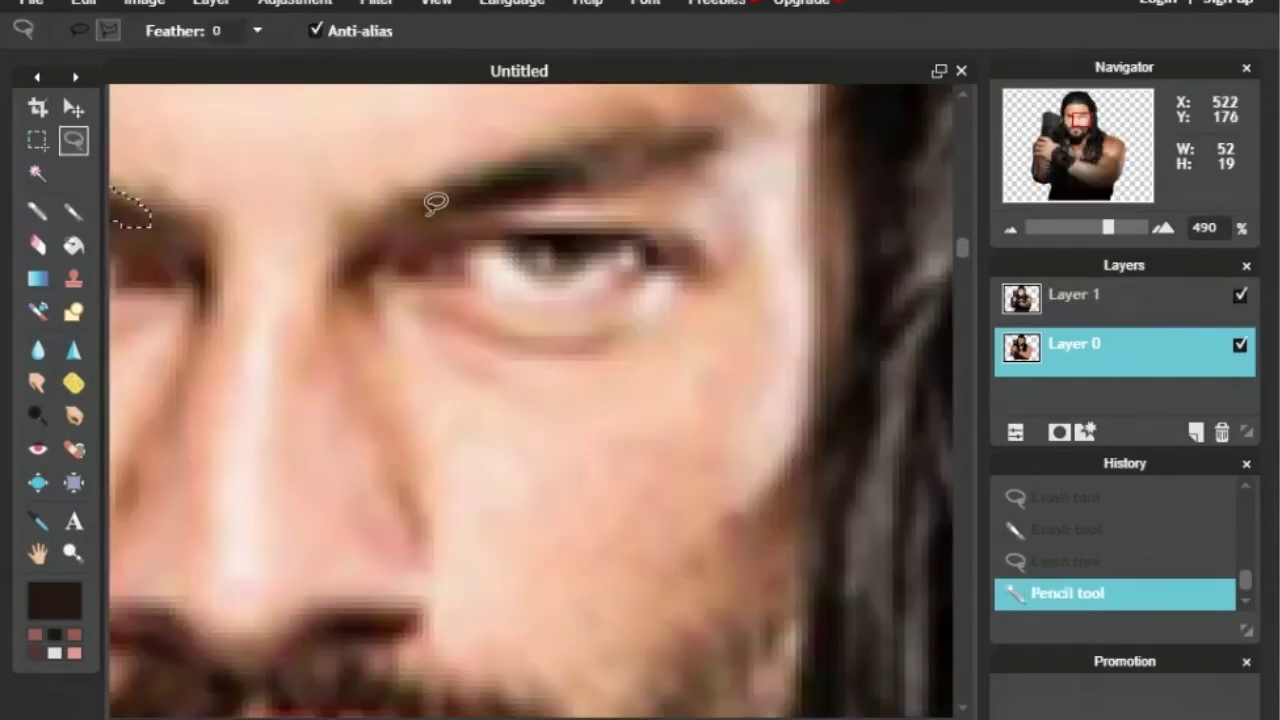
{"action": "left_click_drag", "start_coordinate": [400, 209], "coordinate": [510, 150]}
{"action": "mouse_move", "coordinate": [680, 160]}
{"action": "left_mouse_down"}
{"action": "mouse_move", "coordinate": [404, 212]}
{"action": "mouse_move", "coordinate": [512, 184]}
{"action": "mouse_move", "coordinate": [500, 205]}
{"action": "mouse_move", "coordinate": [449, 213]}
{"action": "mouse_move", "coordinate": [700, 135]}
{"action": "left_mouse_up"}
{"action": "left_click", "coordinate": [38, 212]}
{"action": "left_click", "coordinate": [1240, 296]}
{"action": "left_click_drag", "start_coordinate": [1081, 123], "coordinate": [1072, 119]}
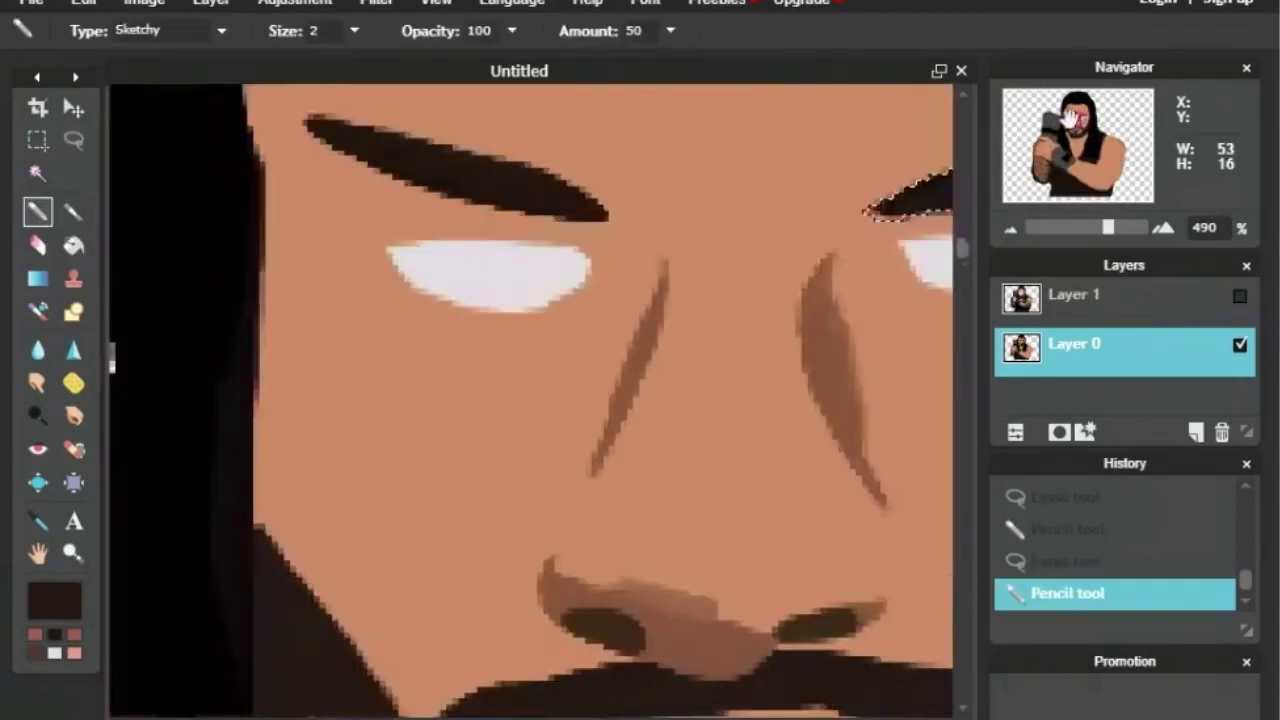
Step: Clear the eyebrow selection and show the photo layer over the drawing
{"action": "left_click", "coordinate": [1241, 297]}
{"action": "left_click", "coordinate": [40, 112]}
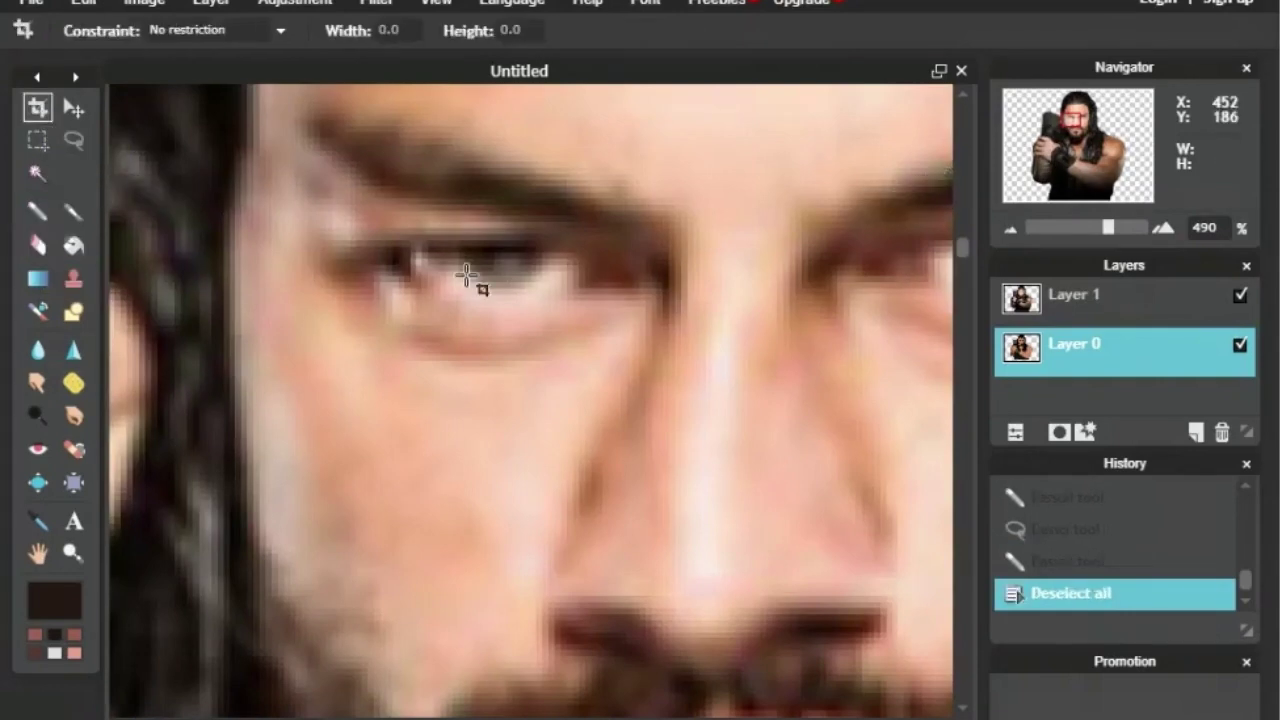
{"action": "left_click", "coordinate": [54, 600]}
{"action": "left_click_drag", "start_coordinate": [530, 277], "coordinate": [480, 274]}
{"action": "left_click", "coordinate": [945, 61]}
Step: Hide the photo layer, sample the glove's grey from the drawing as the main colour and take up the Pencil
{"action": "left_click", "coordinate": [1011, 232]}
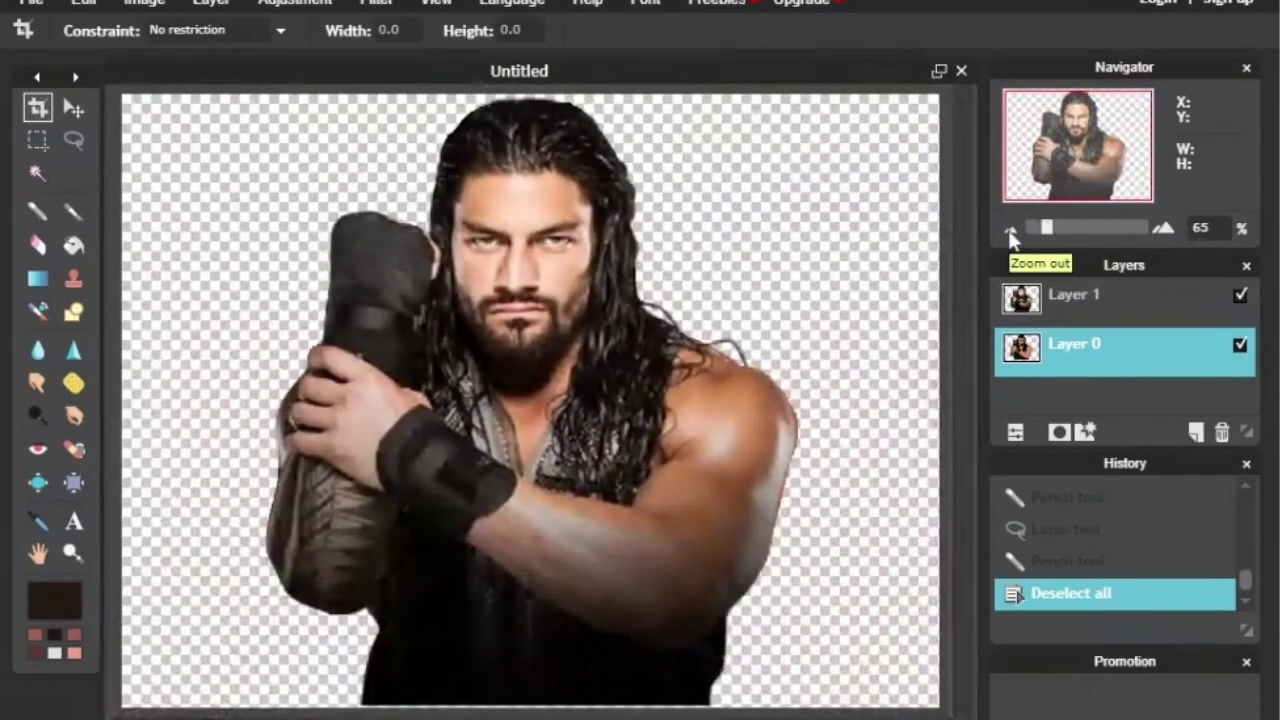
{"action": "left_click", "coordinate": [1240, 296]}
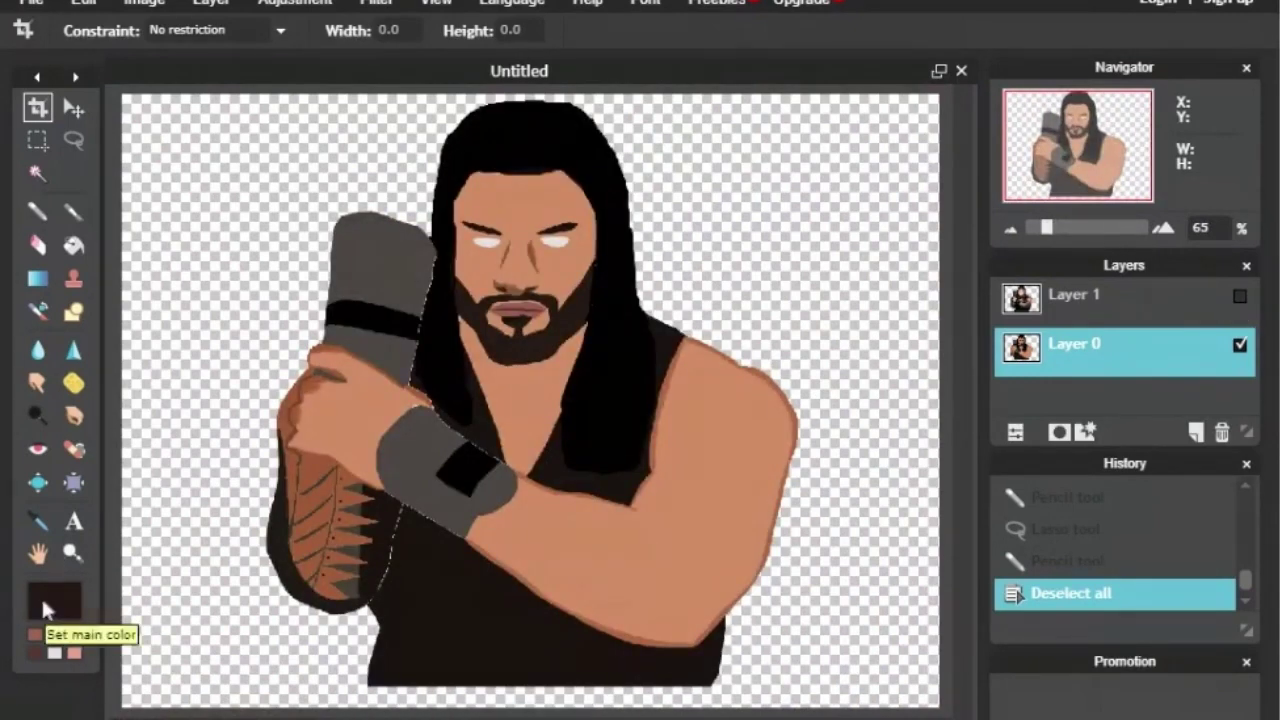
{"action": "left_click", "coordinate": [37, 520]}
{"action": "left_click", "coordinate": [54, 600]}
{"action": "left_click", "coordinate": [900, 538]}
{"action": "left_click", "coordinate": [38, 212]}
Step: Check the raised glove's shape against the photo, and pencil its upper edge in grey on the drawing layer
{"action": "left_click", "coordinate": [1166, 230]}
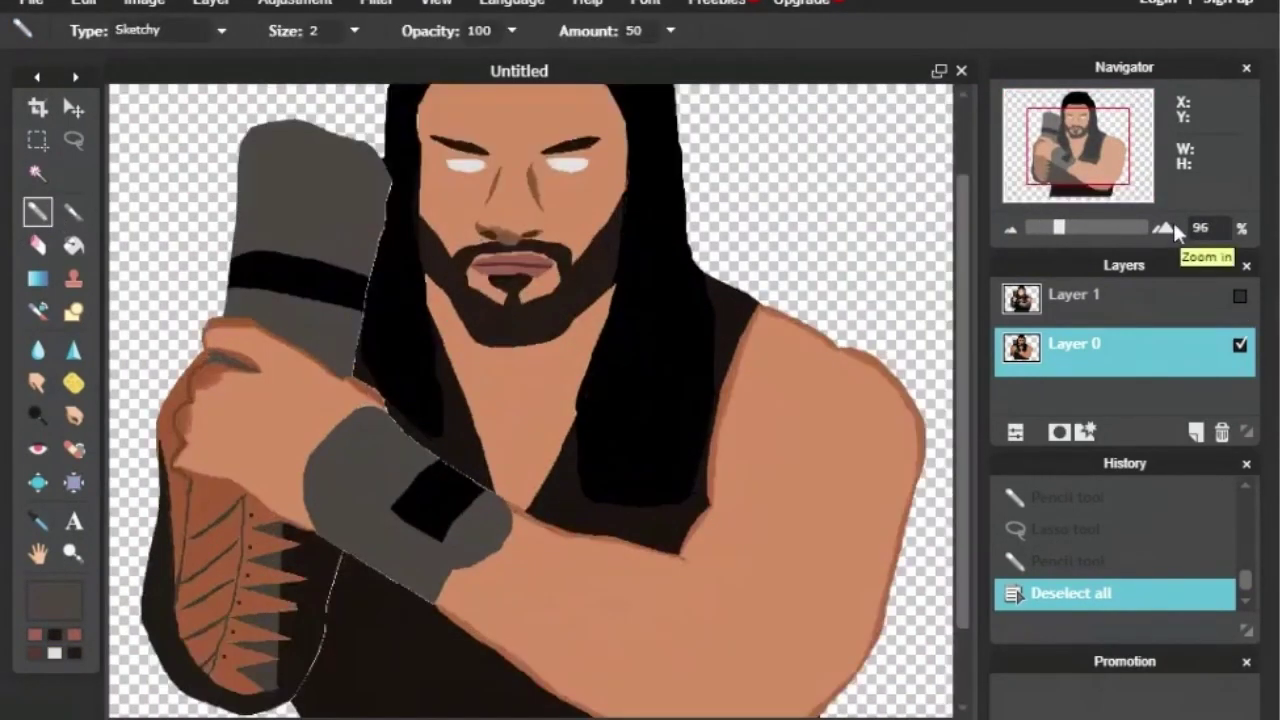
{"action": "left_click_drag", "start_coordinate": [1078, 144], "coordinate": [1050, 118]}
{"action": "left_click", "coordinate": [1240, 296]}
{"action": "left_click", "coordinate": [1143, 349]}
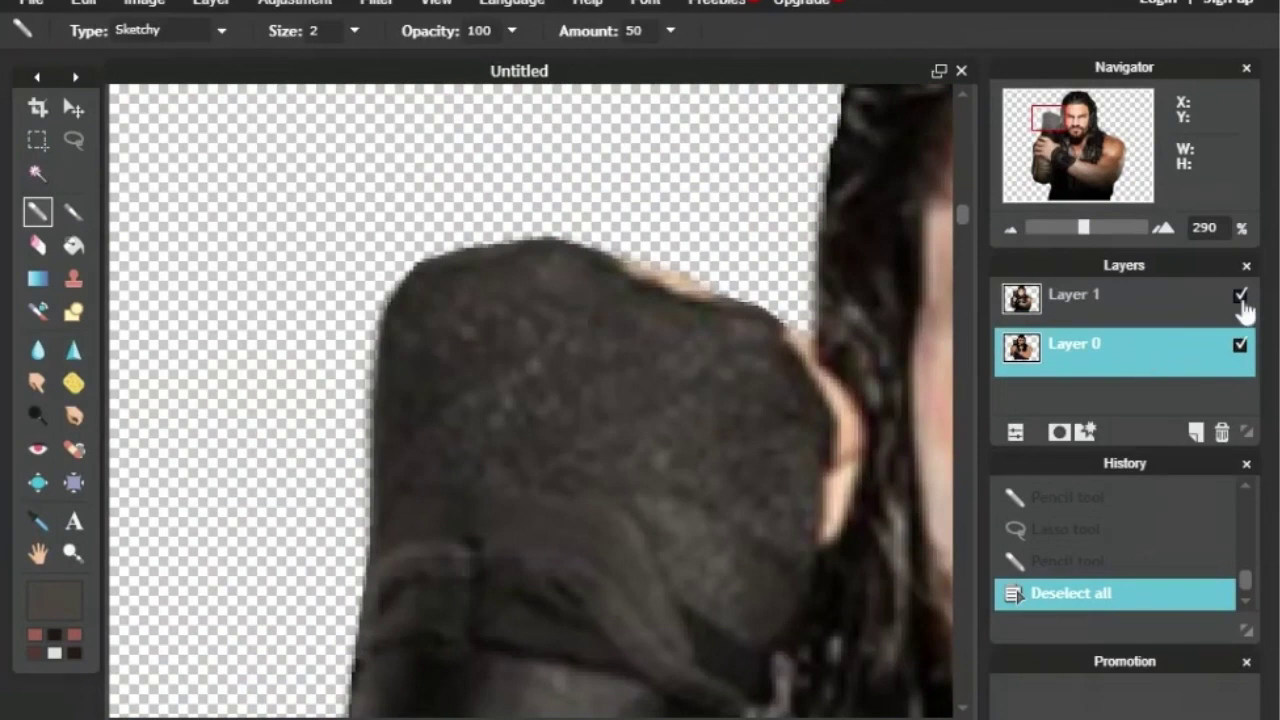
{"action": "left_click", "coordinate": [1240, 296]}
{"action": "mouse_move", "coordinate": [420, 272]}
{"action": "left_mouse_down"}
{"action": "mouse_move", "coordinate": [484, 212]}
{"action": "mouse_move", "coordinate": [624, 248]}
{"action": "mouse_move", "coordinate": [729, 251]}
{"action": "mouse_move", "coordinate": [766, 339]}
{"action": "mouse_move", "coordinate": [712, 265]}
{"action": "mouse_move", "coordinate": [637, 279]}
{"action": "mouse_move", "coordinate": [749, 315]}
{"action": "mouse_move", "coordinate": [821, 319]}
{"action": "mouse_move", "coordinate": [844, 433]}
{"action": "mouse_move", "coordinate": [794, 325]}
{"action": "mouse_move", "coordinate": [830, 355]}
{"action": "left_mouse_up"}
Step: Set the main colour to a dark brown and pencil the iris into the eye on the image's left side
{"action": "left_click_drag", "start_coordinate": [1043, 117], "coordinate": [1071, 120]}
{"action": "left_click", "coordinate": [54, 601]}
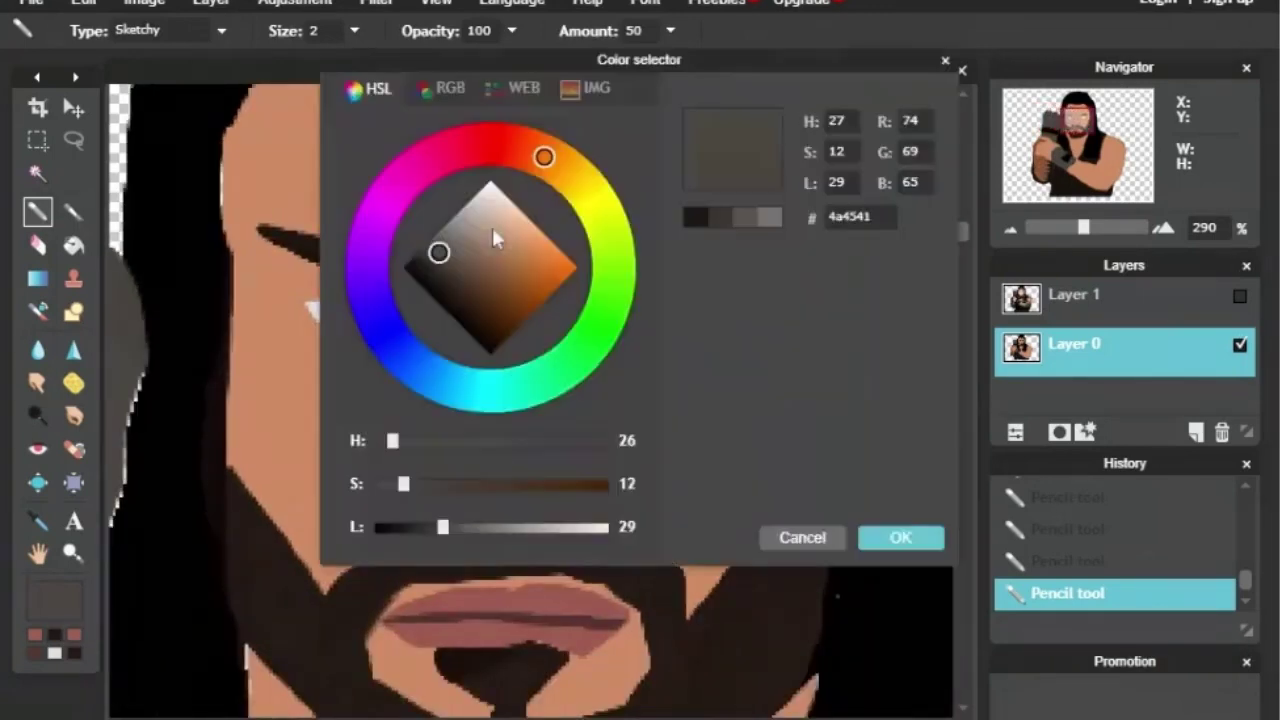
{"action": "left_click_drag", "start_coordinate": [492, 236], "coordinate": [477, 298]}
{"action": "left_click", "coordinate": [881, 537]}
{"action": "left_click", "coordinate": [1163, 228]}
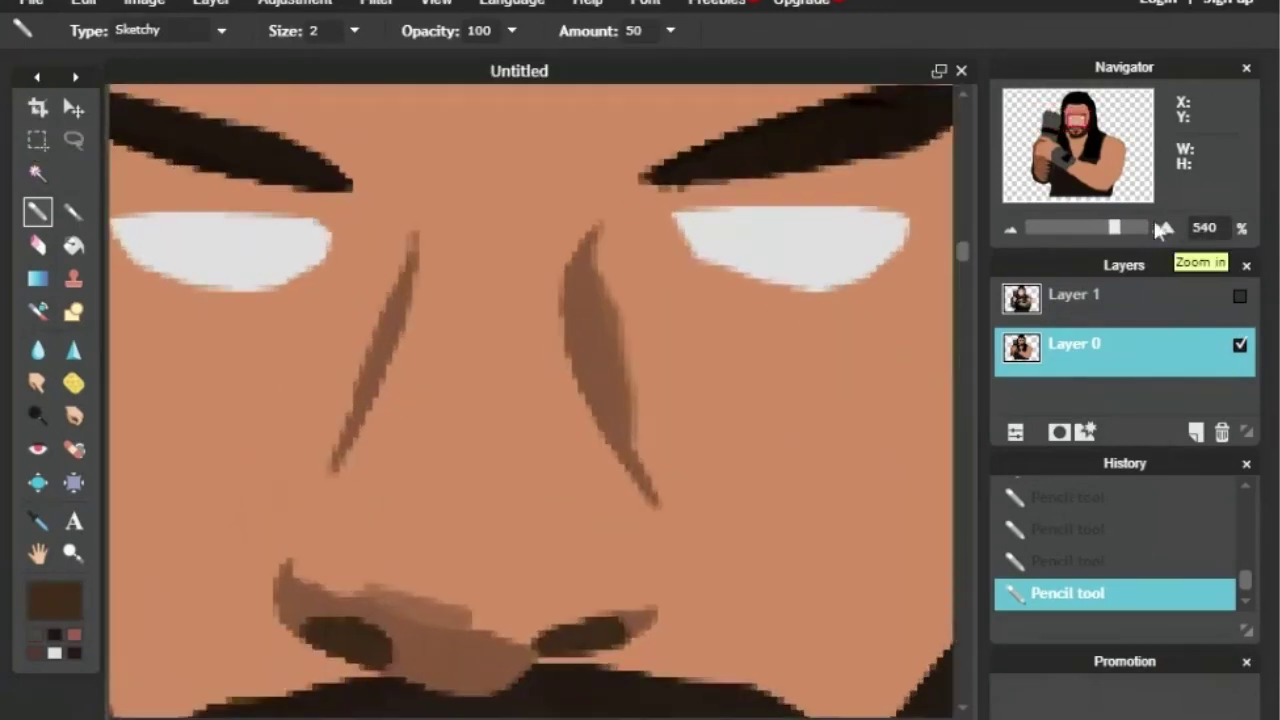
{"action": "left_click", "coordinate": [1163, 228]}
{"action": "mouse_move", "coordinate": [594, 311]}
{"action": "left_mouse_down"}
{"action": "mouse_move", "coordinate": [617, 350]}
{"action": "mouse_move", "coordinate": [719, 345]}
{"action": "mouse_move", "coordinate": [720, 310]}
{"action": "mouse_move", "coordinate": [616, 312]}
{"action": "left_mouse_up"}
{"action": "left_click_drag", "start_coordinate": [1084, 121], "coordinate": [1071, 119]}
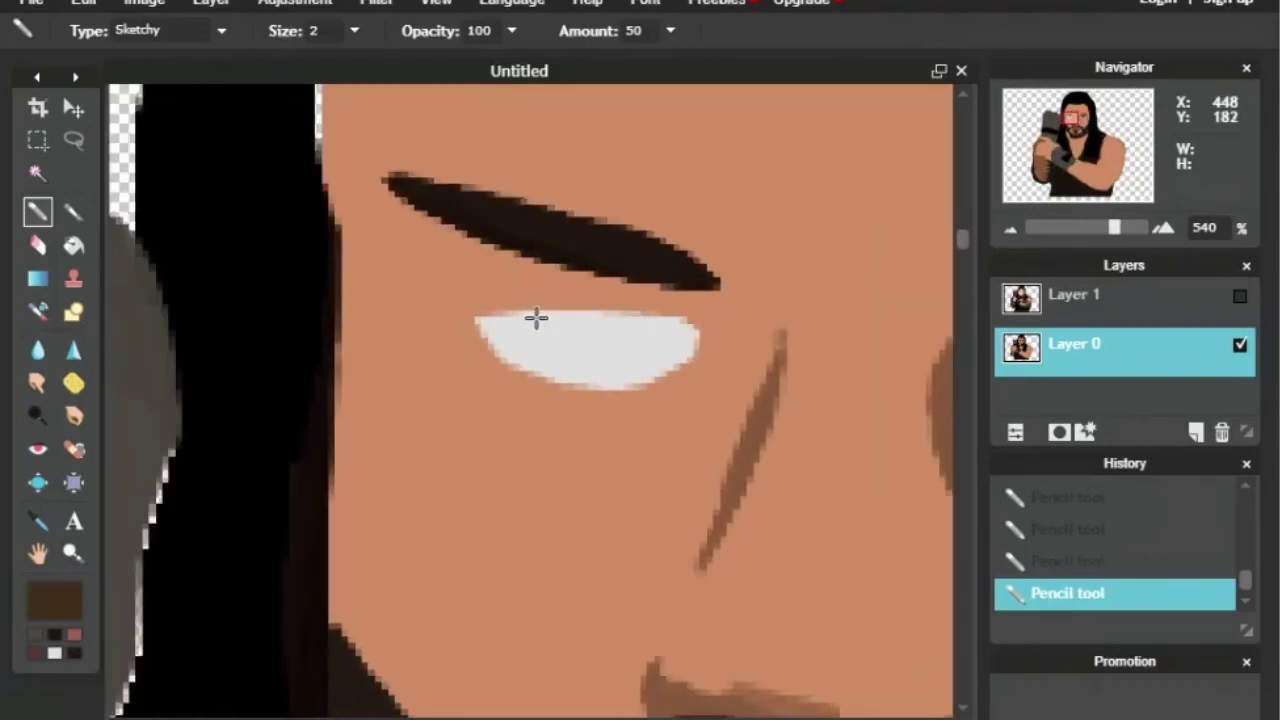
{"action": "left_click", "coordinate": [540, 311]}
Step: Set the main colour to near-black and pencil the pupil inside the brown iris
{"action": "left_click", "coordinate": [54, 600]}
{"action": "left_click", "coordinate": [444, 303]}
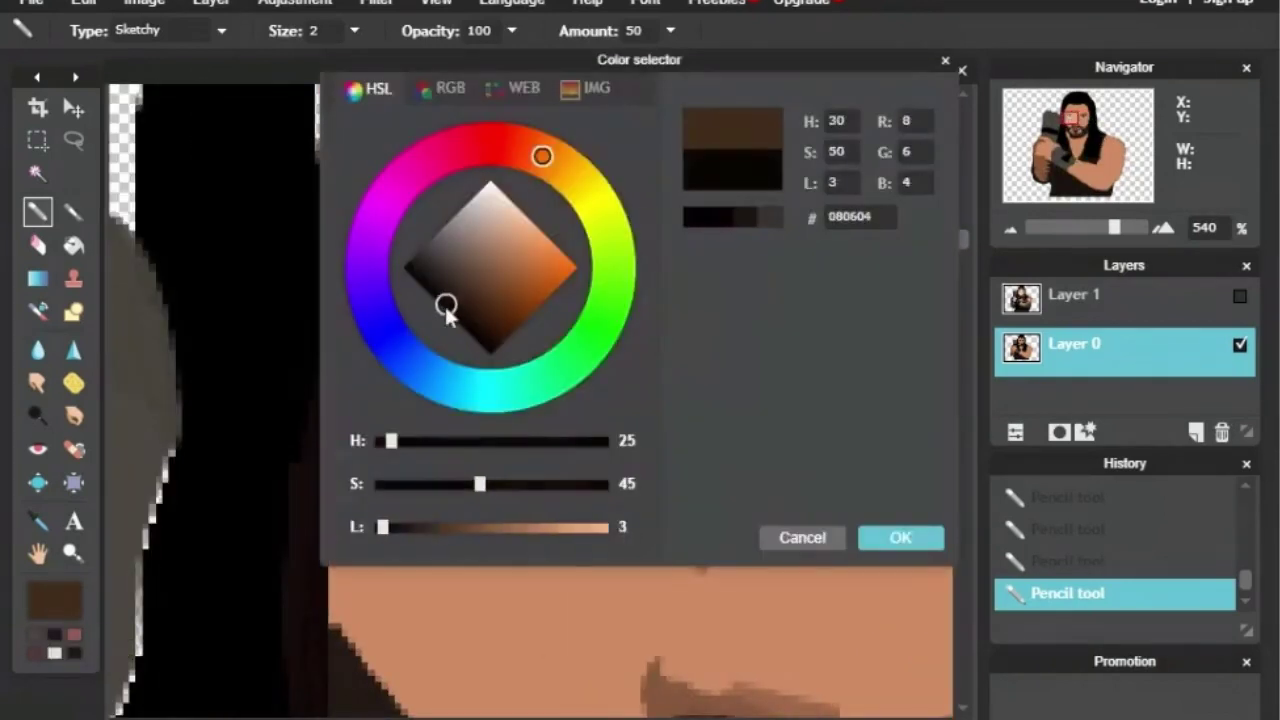
{"action": "left_click", "coordinate": [878, 537]}
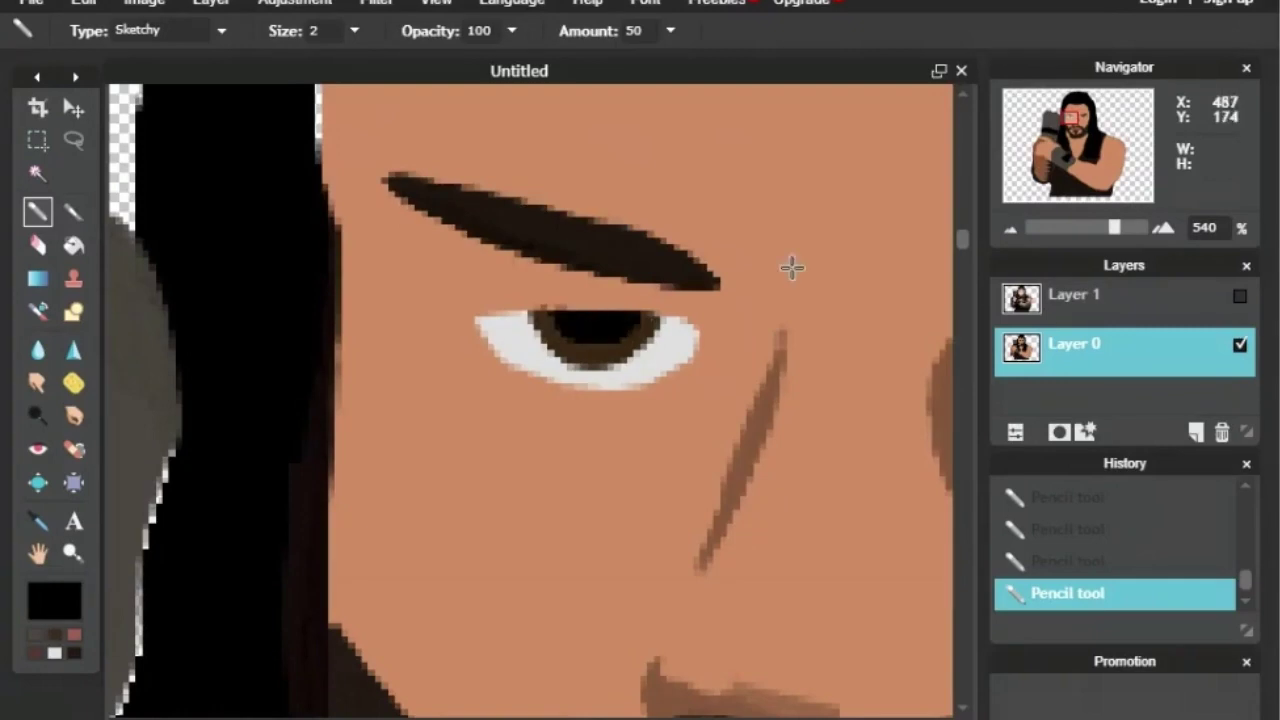